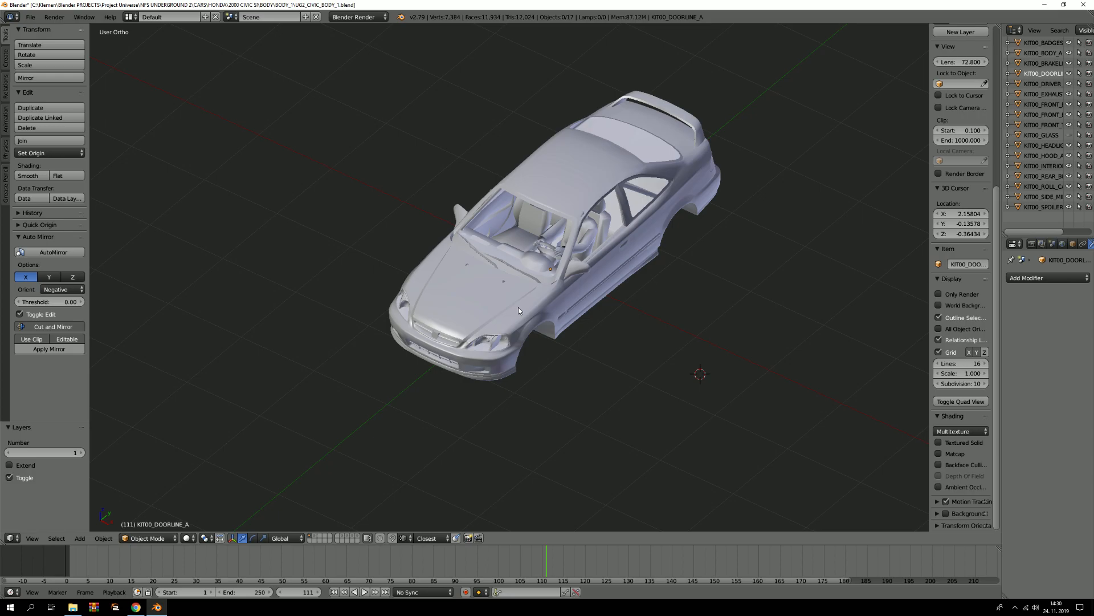
Unhide the glass object so the car's windshield, windows and headlight covers show with the body.
scroll(518, 306, up, 4)
middle_drag(522, 306, 488, 300)
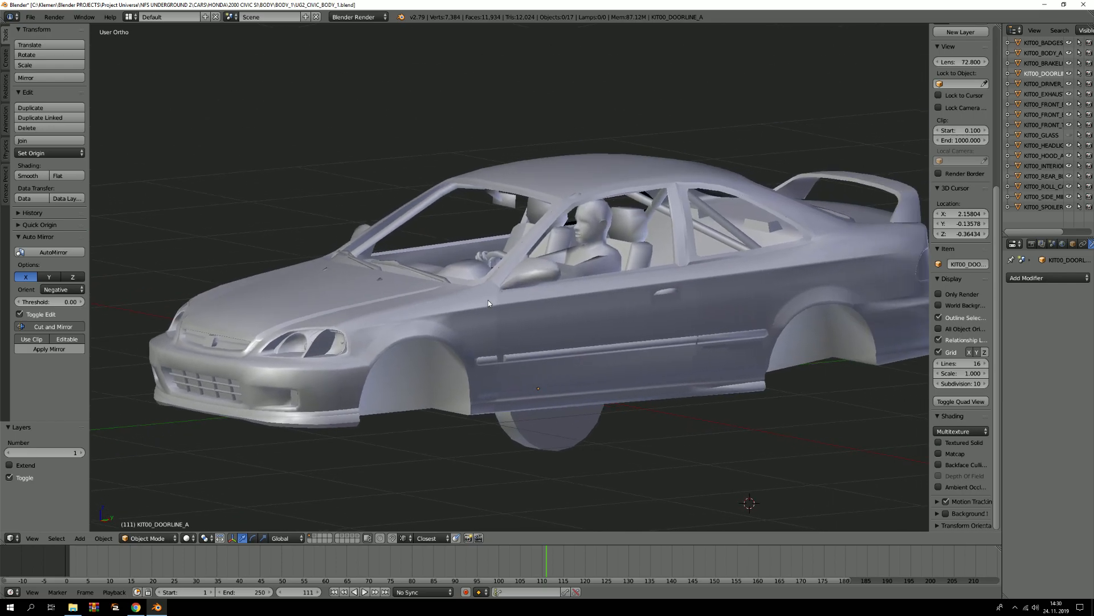
scroll(493, 320, up, 2)
scroll(492, 319, down, 4)
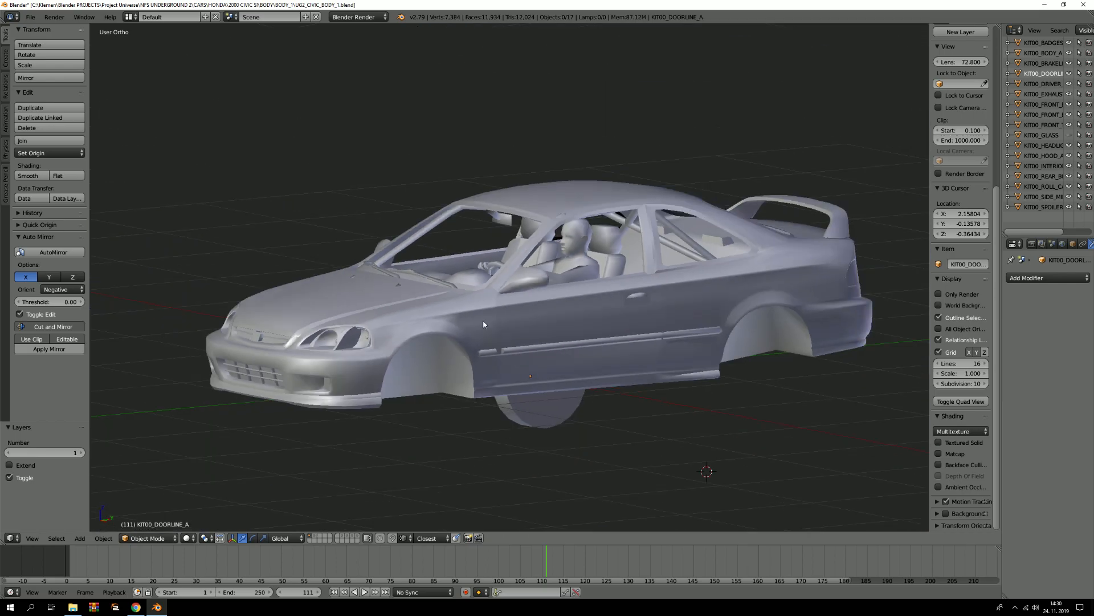
scroll(484, 321, up, 2)
right_click(483, 320)
key(Tab)
key(Tab)
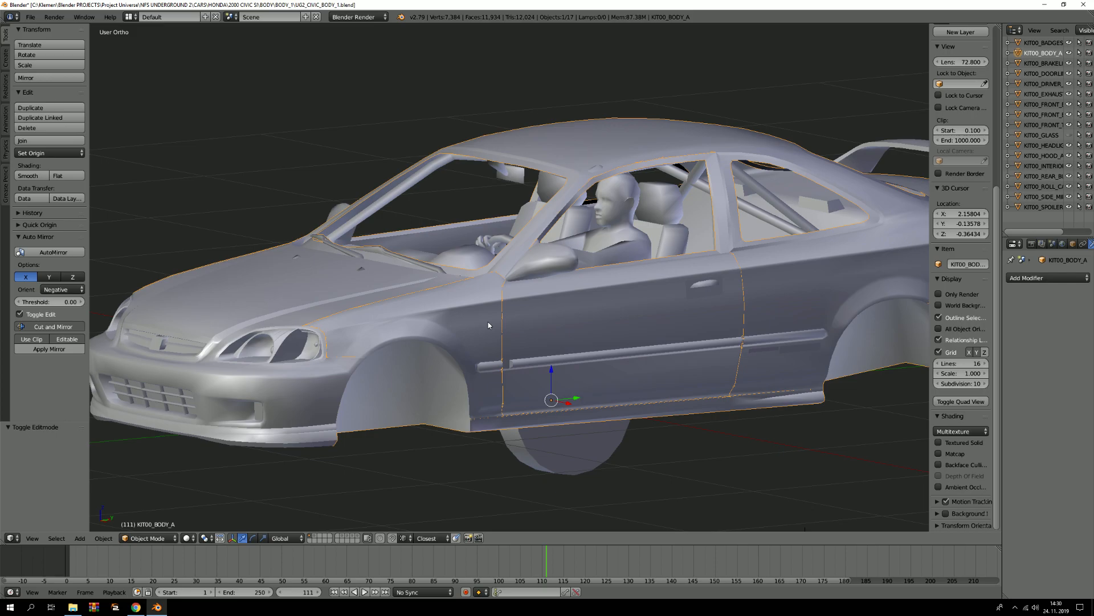
middle_drag(489, 325, 504, 347)
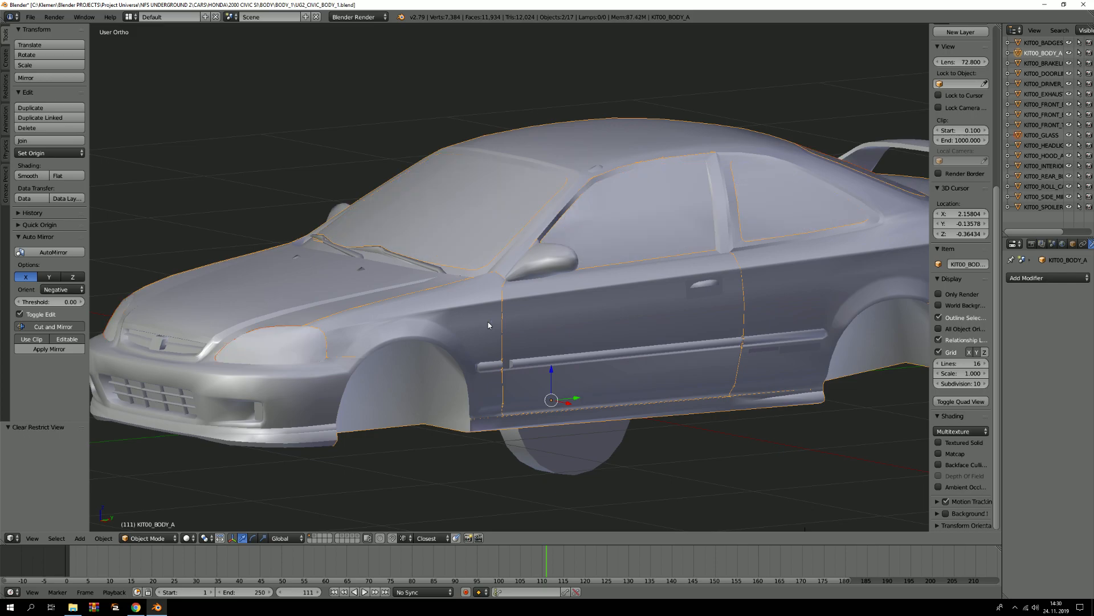
key(a)
key(a)
Examine the body mesh around the side mirror, front fender and door.
scroll(504, 347, up, 3)
scroll(498, 345, down, 4)
scroll(499, 348, down, 4)
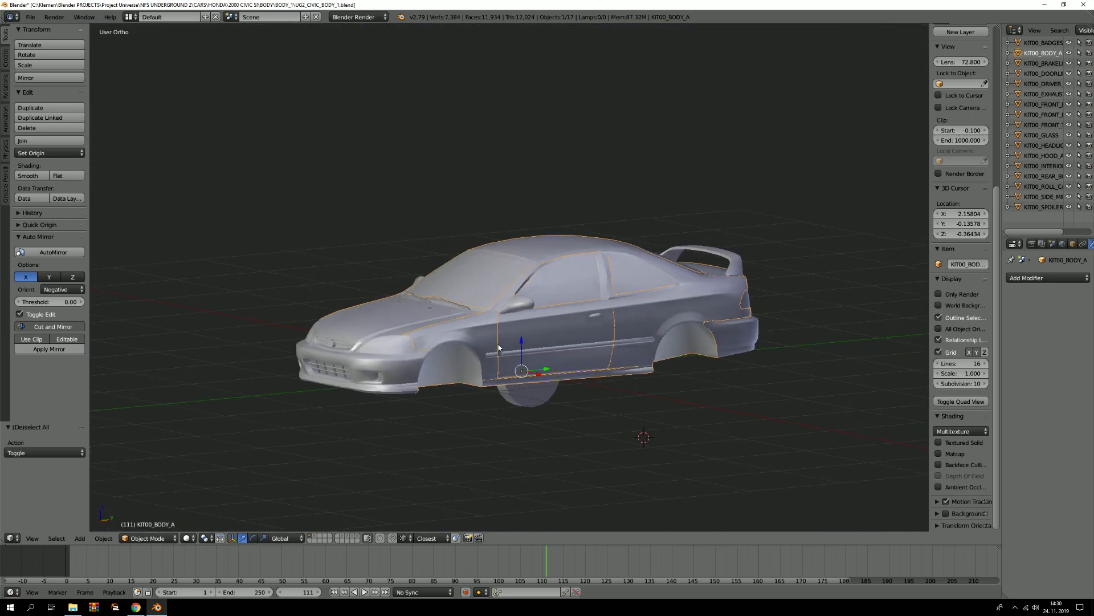
scroll(498, 348, up, 1)
scroll(499, 347, up, 5)
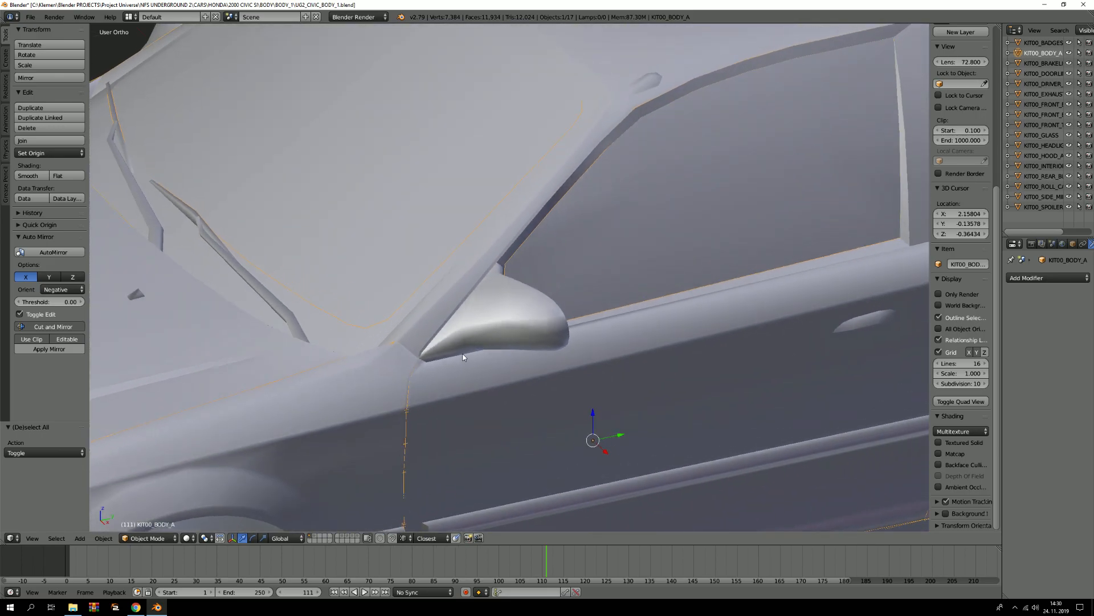
middle_drag(497, 318, 487, 296)
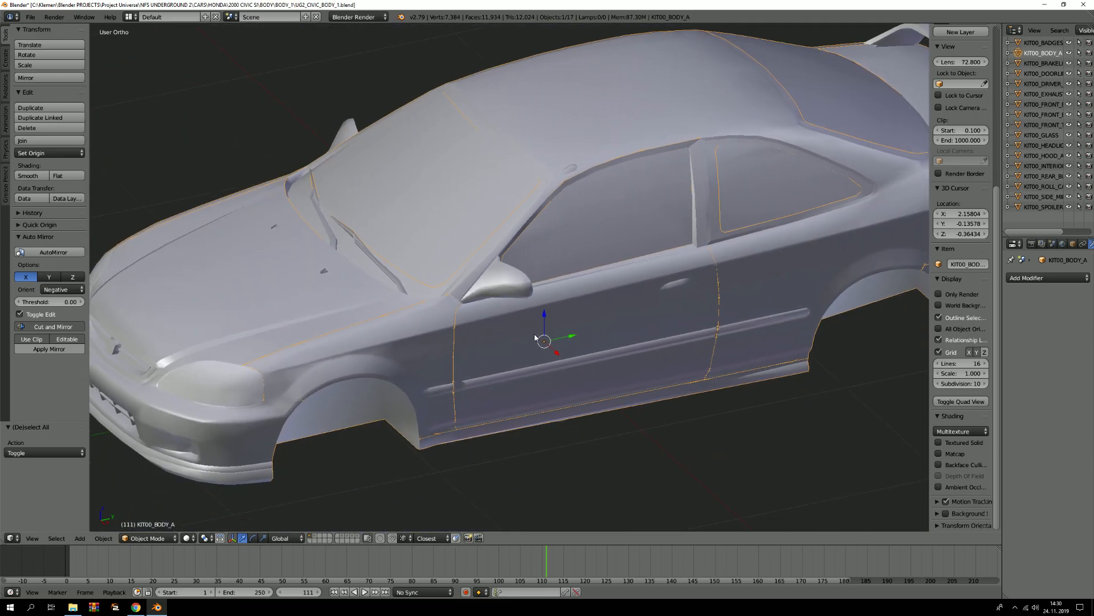
key(a)
key(a)
key(Tab)
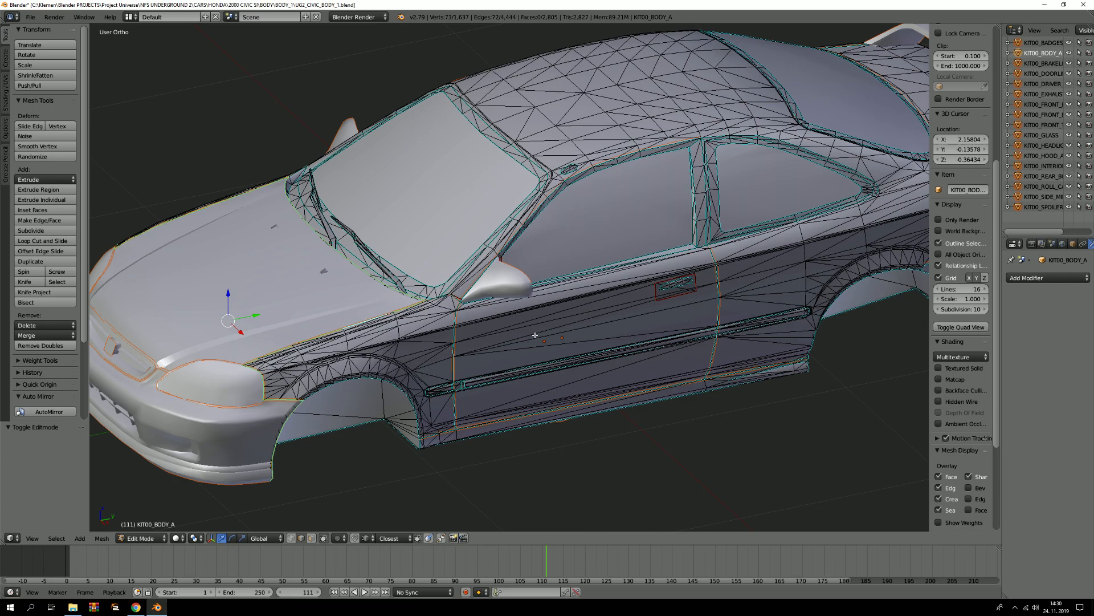
scroll(438, 353, up, 6)
key(Tab)
Examine the door line object's mesh strips between the front fender, door and side skirt.
right_click(439, 353)
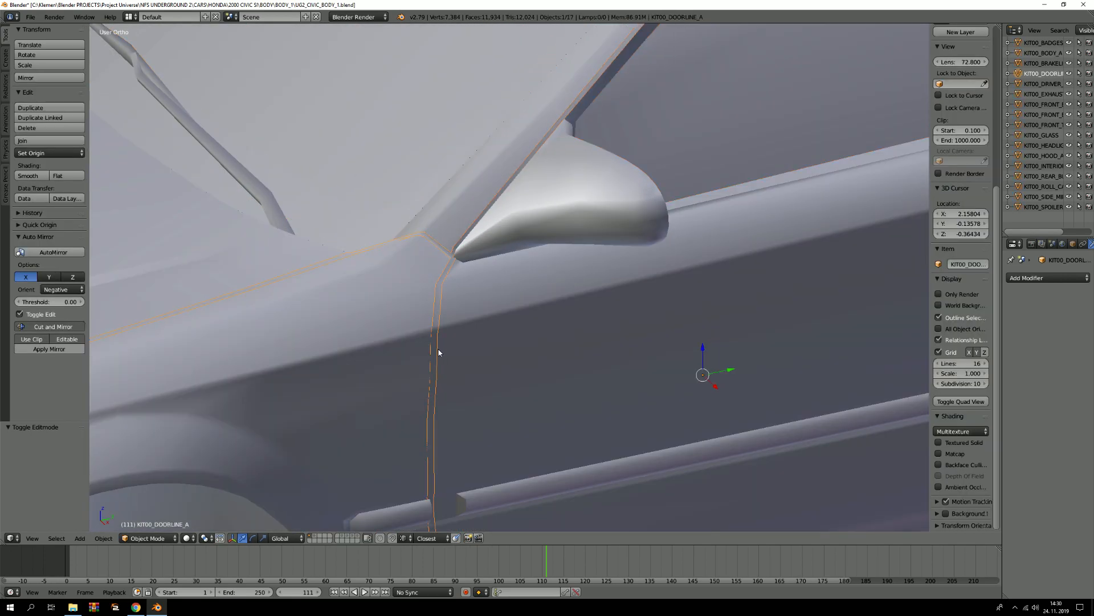
scroll(439, 350, down, 8)
key(Tab)
scroll(439, 359, up, 10)
scroll(435, 350, down, 4)
middle_drag(429, 355, 393, 319)
shift+middle_drag(425, 382, 425, 251)
scroll(425, 251, down, 1)
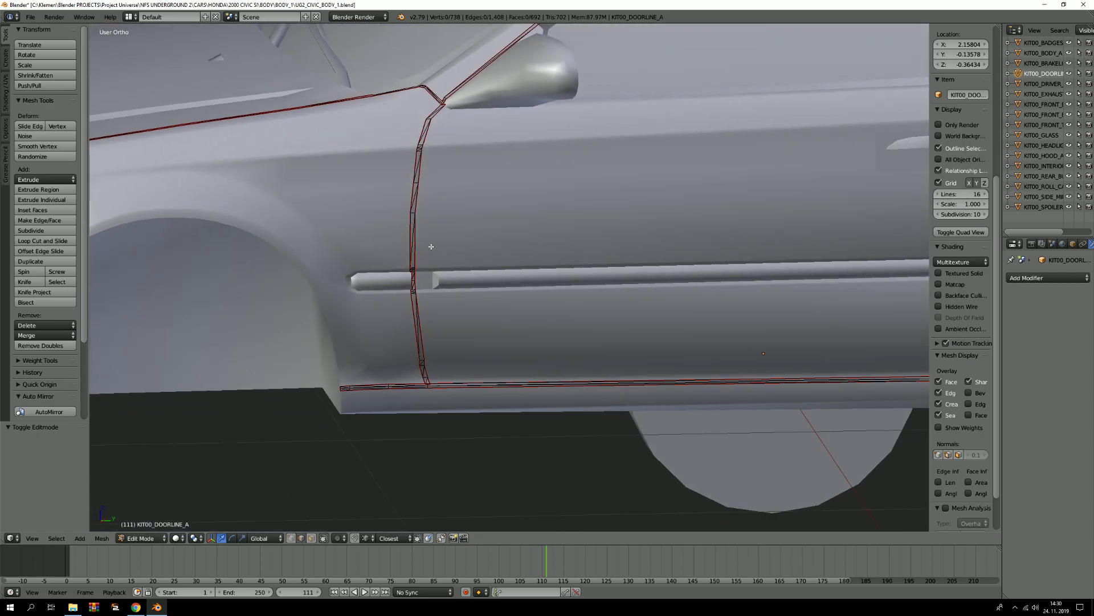
scroll(433, 245, up, 4)
scroll(423, 190, down, 4)
mouse_move(415, 186)
middle_down()
mouse_move(423, 252)
mouse_move(507, 195)
mouse_move(398, 196)
mouse_move(410, 195)
middle_up()
key(Tab)
Switch to layer 2 and examine how the panel gap between fender and door is modelled on the reference car.
key(2)
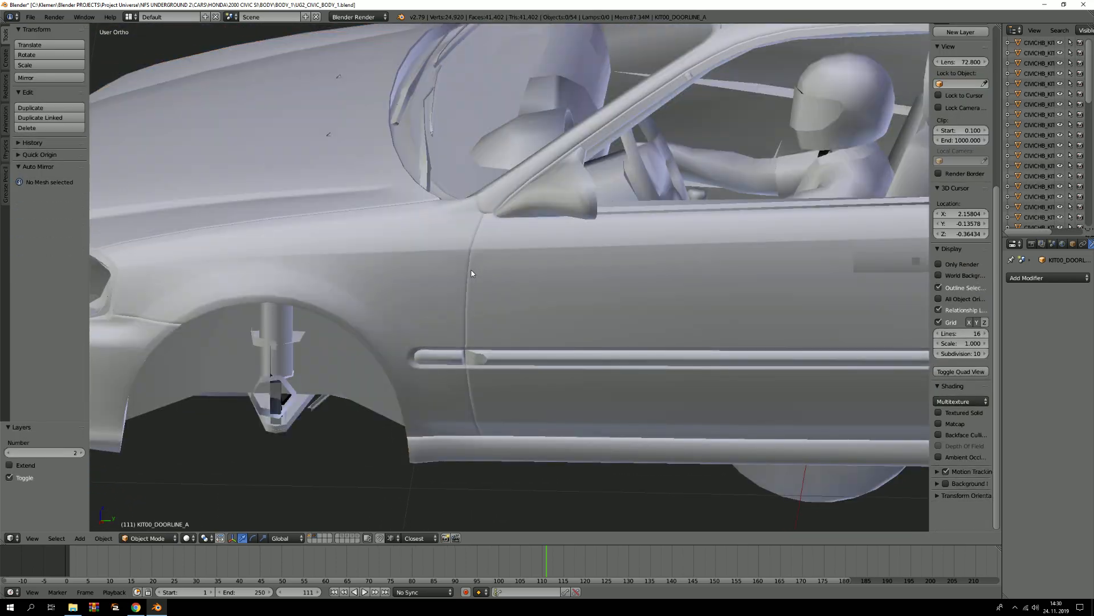
scroll(473, 271, up, 3)
right_click(467, 274)
key(Tab)
scroll(464, 292, up, 4)
scroll(464, 292, down, 4)
middle_drag(463, 292, 476, 201)
scroll(468, 274, up, 3)
scroll(465, 240, up, 4)
scroll(464, 240, down, 4)
middle_drag(465, 240, 522, 297)
scroll(458, 231, up, 2)
key(Tab)
Return to layer 1 and examine the hood object's mesh along its border with the fender.
right_click(339, 291)
key(1)
right_click(326, 292)
key(Tab)
shift+middle_drag(330, 321, 445, 254)
scroll(445, 255, down, 4)
key(Tab)
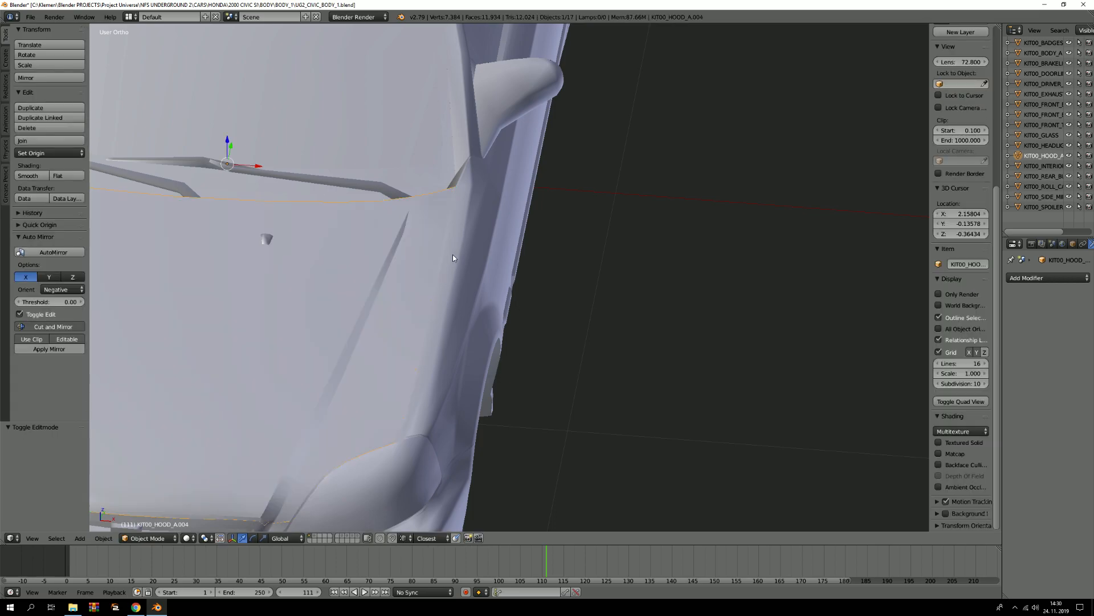
Hide the door line object on the car body.
scroll(750, 310, down, 4)
middle_drag(750, 310, 487, 315)
scroll(527, 337, up, 3)
right_click(526, 337)
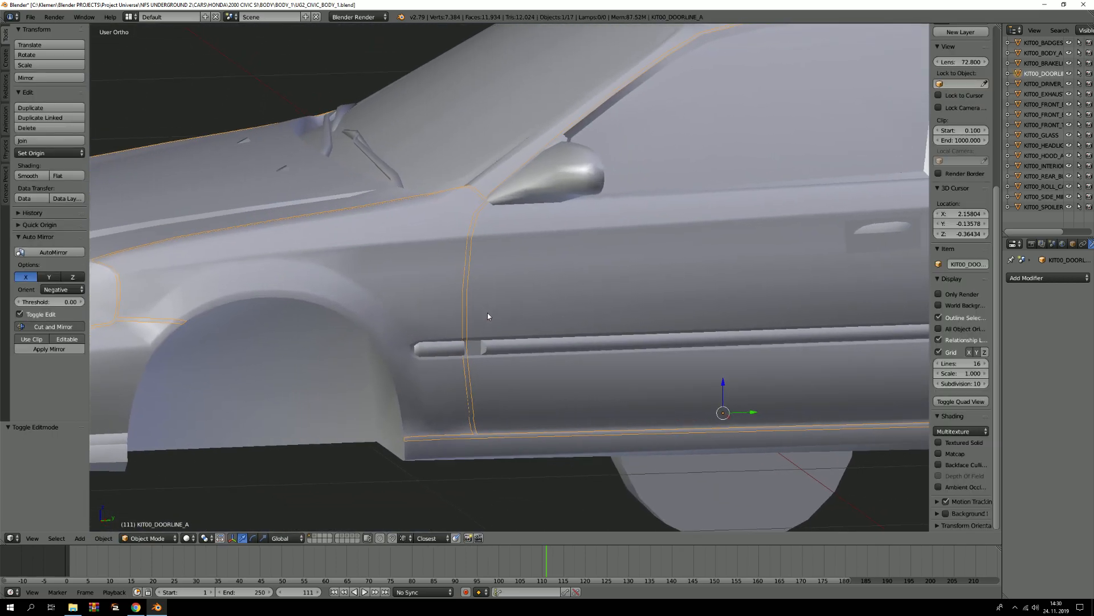
key(h)
Join the car body and the hood into one object, with the hood as the active object.
scroll(439, 299, down, 4)
middle_drag(439, 299, 510, 311)
scroll(510, 314, up, 4)
right_click(388, 322)
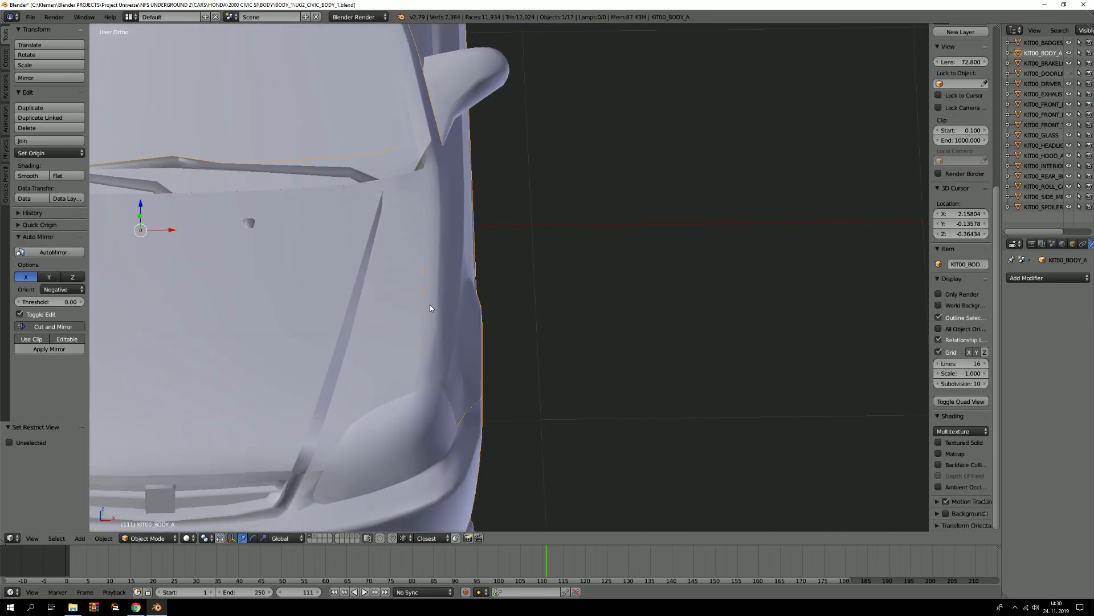
key(Tab)
key(Tab)
right_click(391, 305)
key(Tab)
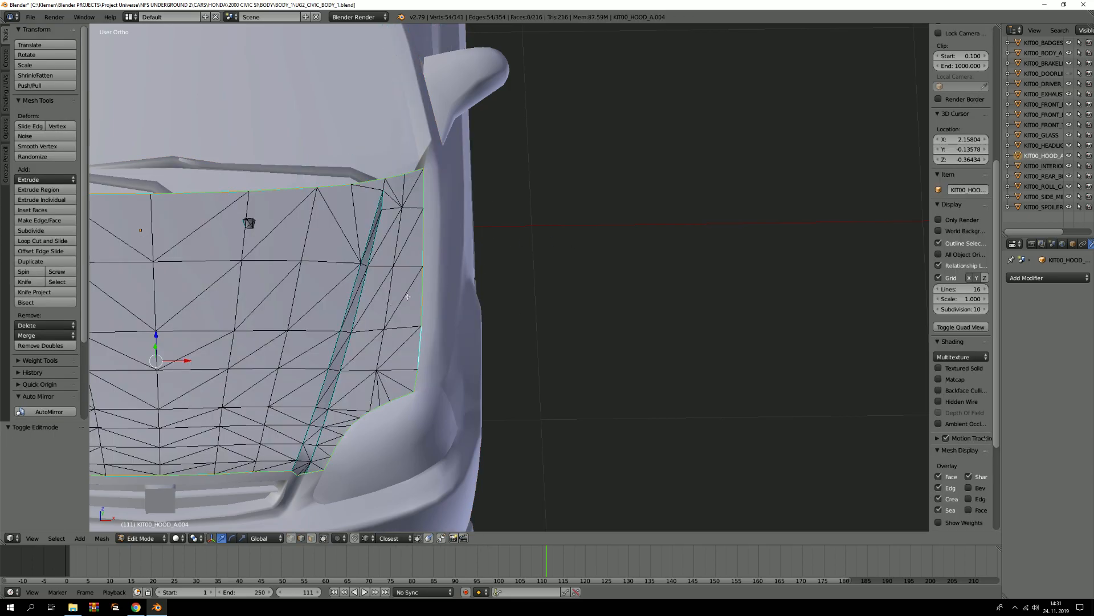
key(Tab)
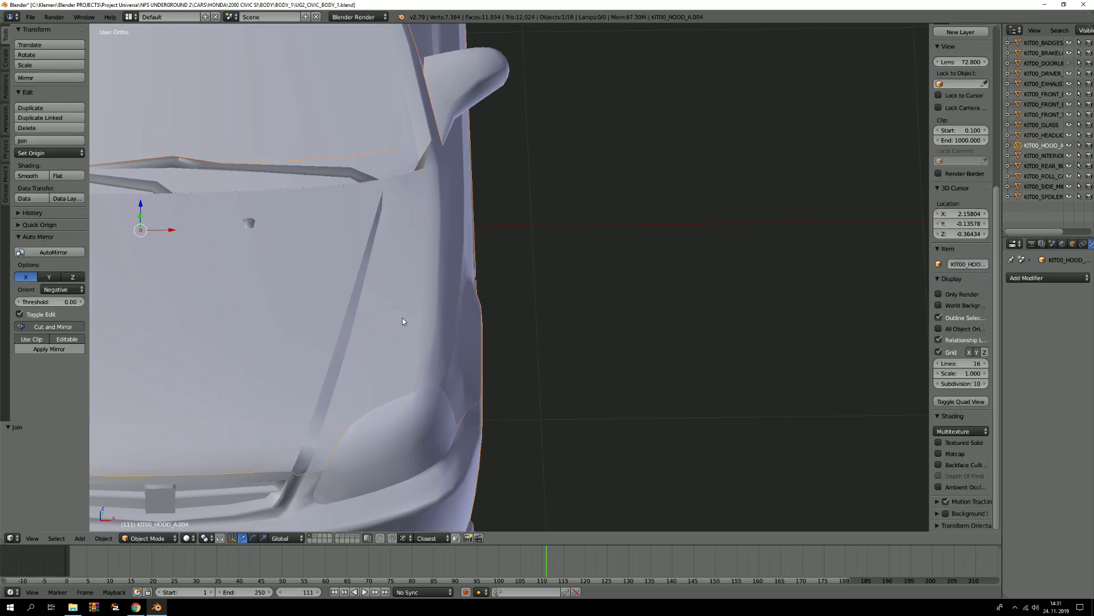
Duplicate the hood-to-fender seam edges from the windshield corner to the headlight in place and separate them into a new object.
key(Tab)
key(a)
scroll(411, 375, up, 5)
key(a)
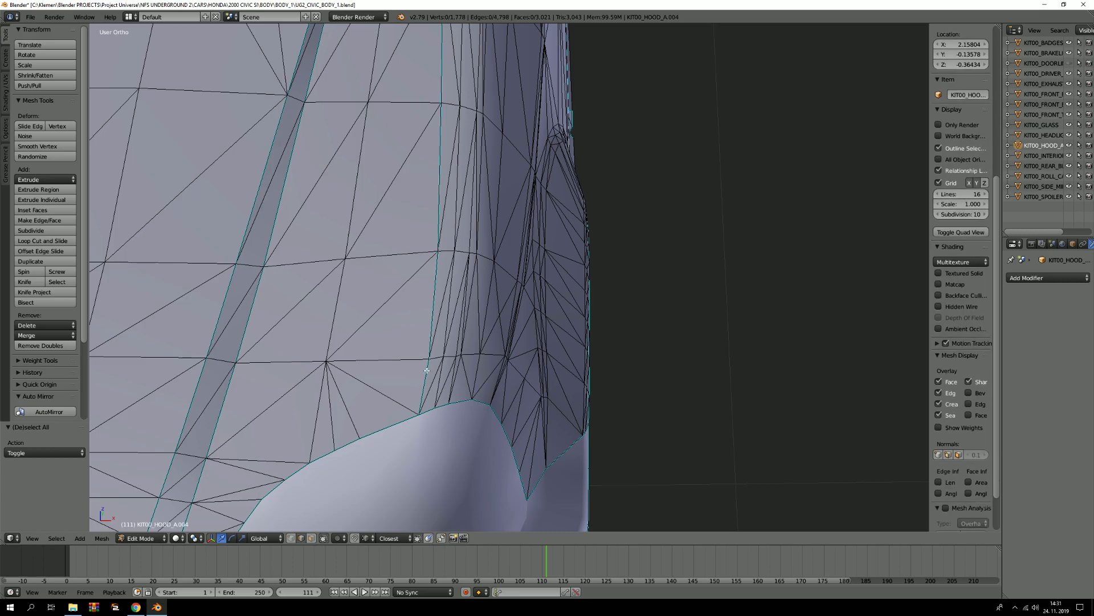
scroll(428, 366, down, 3)
shift+middle_drag(439, 139, 443, 180)
scroll(449, 117, up, 2)
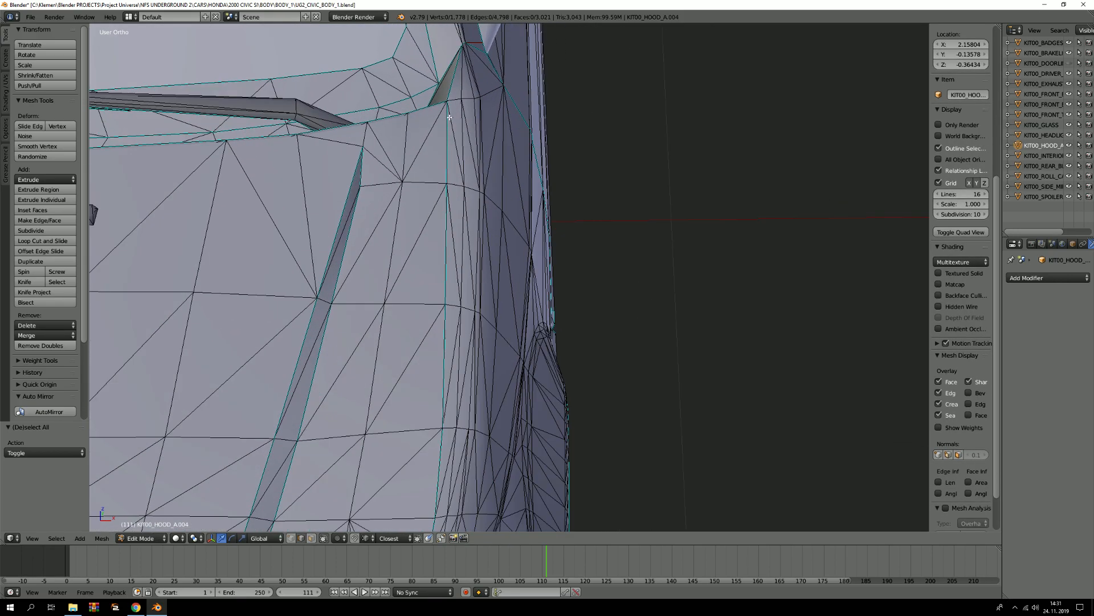
right_click(447, 117)
shift+right_click(448, 214)
shift+middle_drag(441, 301, 448, 226)
shift+right_click(449, 238)
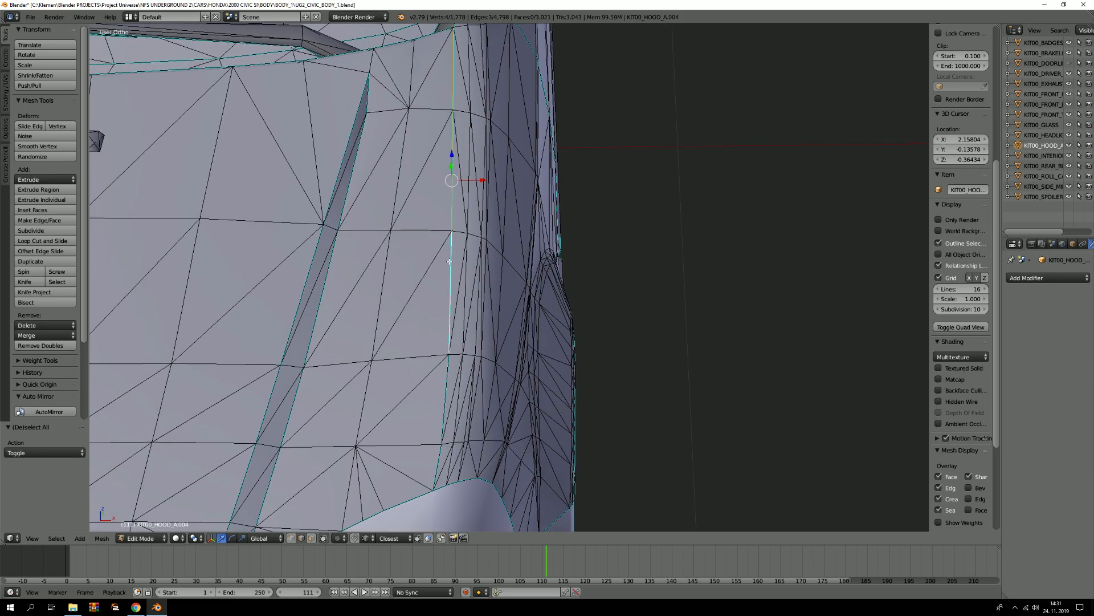
shift+middle_drag(435, 387, 437, 303)
shift+right_click(450, 291)
shift+right_click(438, 374)
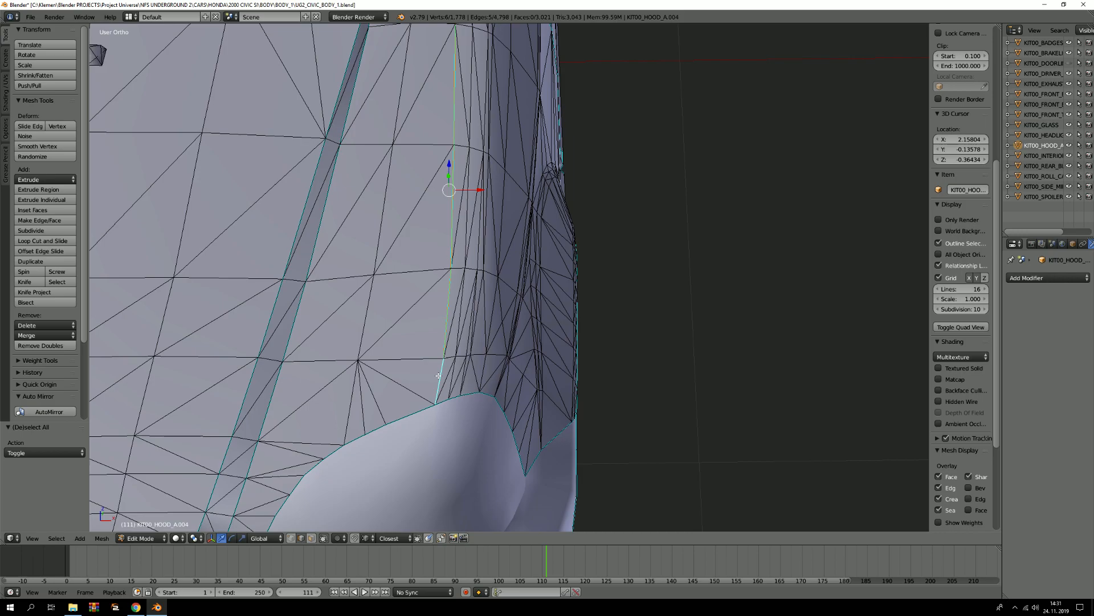
scroll(445, 322, up, 3)
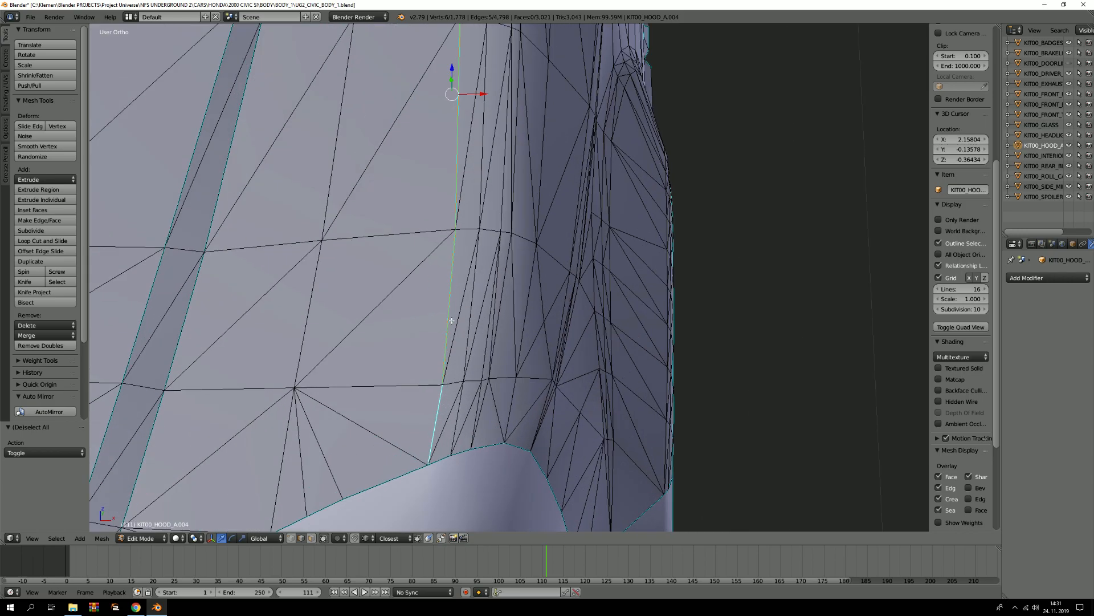
scroll(456, 320, down, 5)
shift+middle_drag(455, 180, 437, 301)
key(g)
right_click(419, 291)
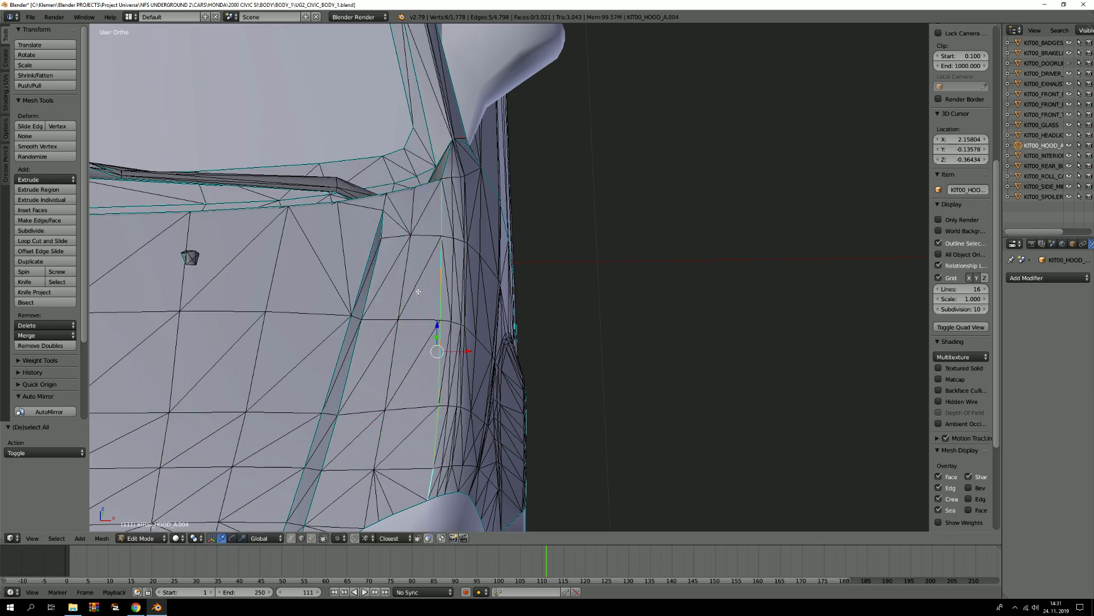
key(shift+d)
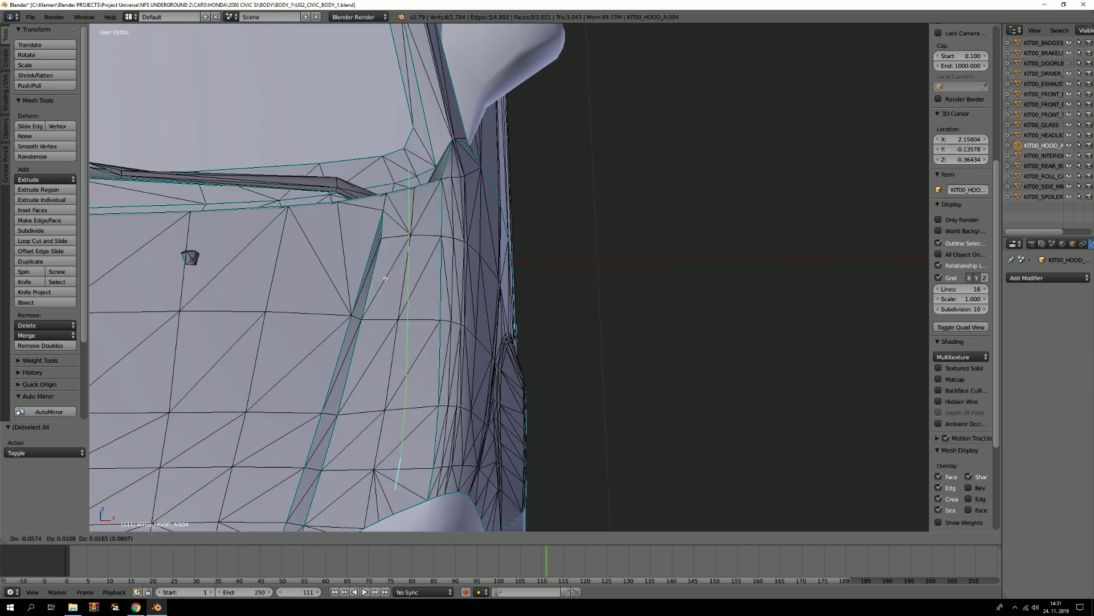
right_click(379, 285)
key(p)
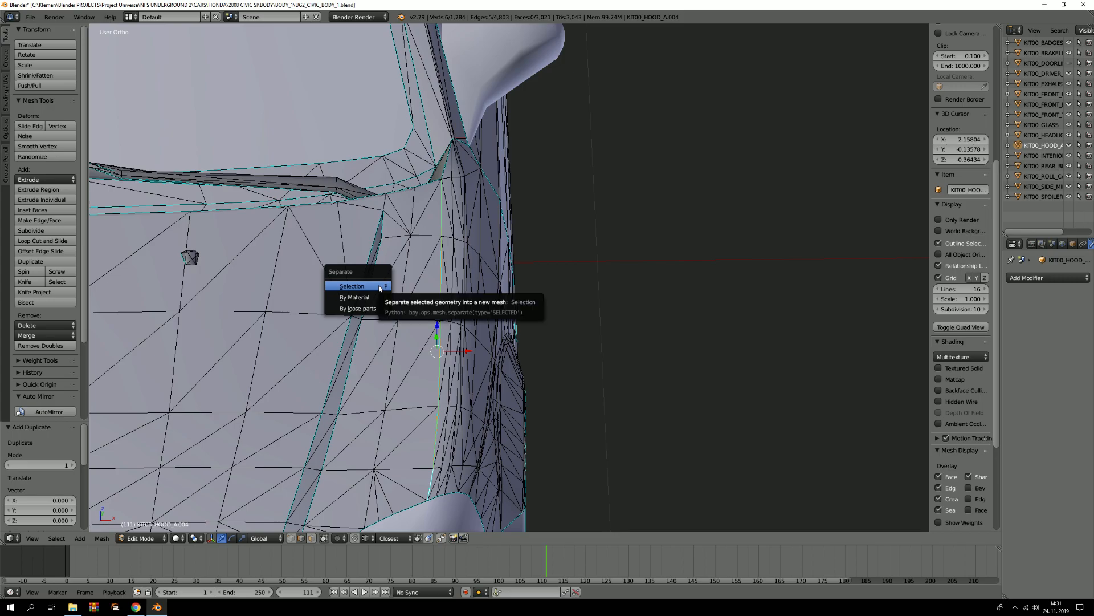
click(380, 288)
key(a)
key(Tab)
In the separated seam object, duplicate the edge chain and move the copy -0.006 along X, toward the hood.
key(g)
right_click(396, 299)
right_click(426, 342)
key(g)
right_click(381, 327)
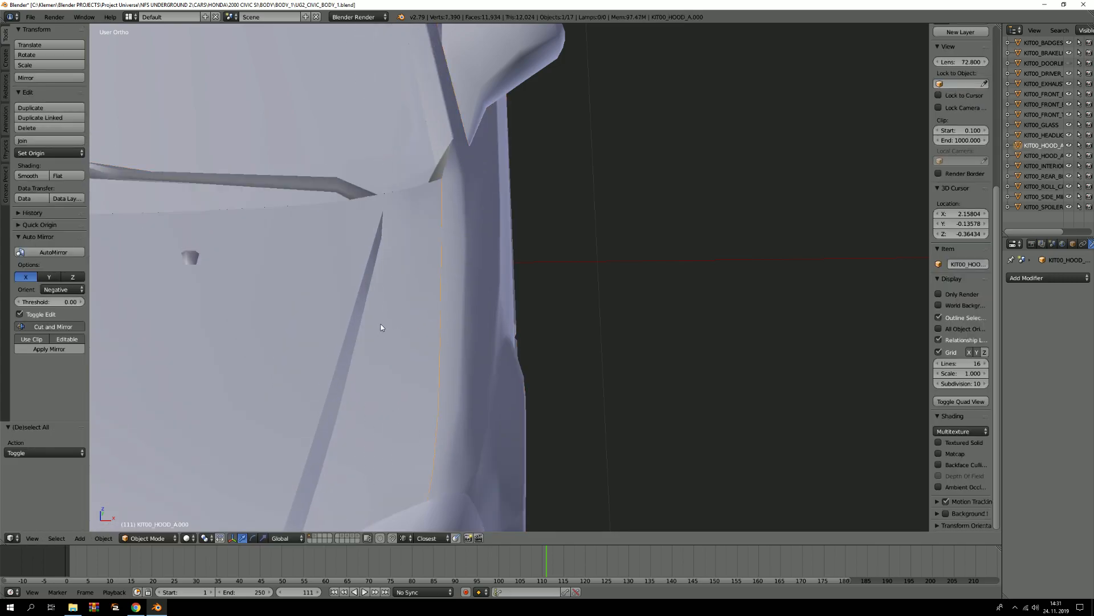
key(Tab)
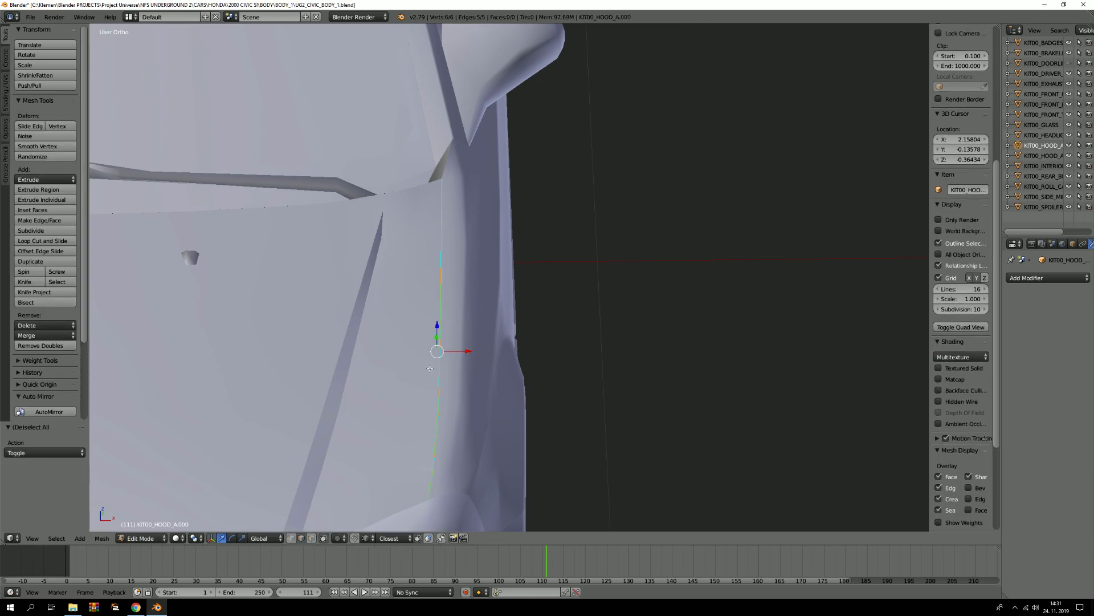
key(shift+d)
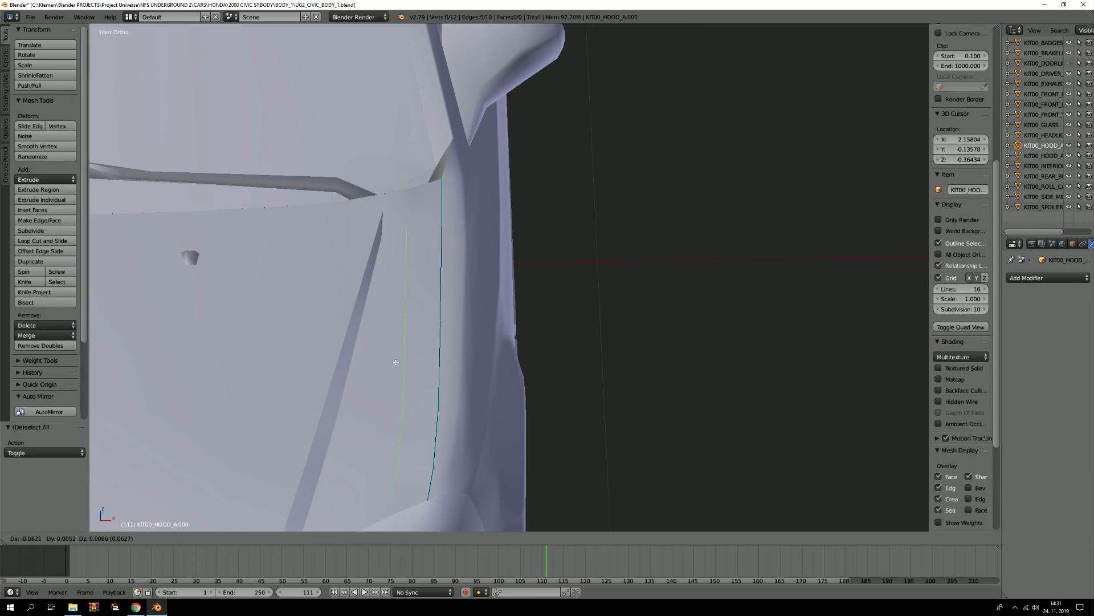
right_click(408, 361)
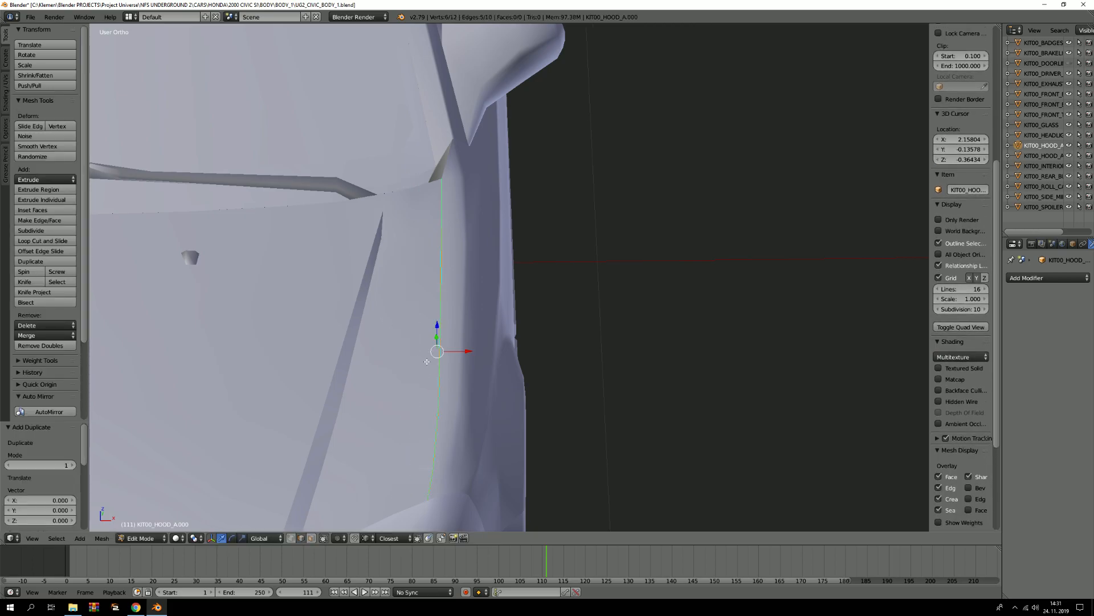
shift+middle_drag(453, 365, 540, 274)
scroll(513, 306, up, 2)
scroll(547, 238, up, 2)
drag(540, 217, 531, 216)
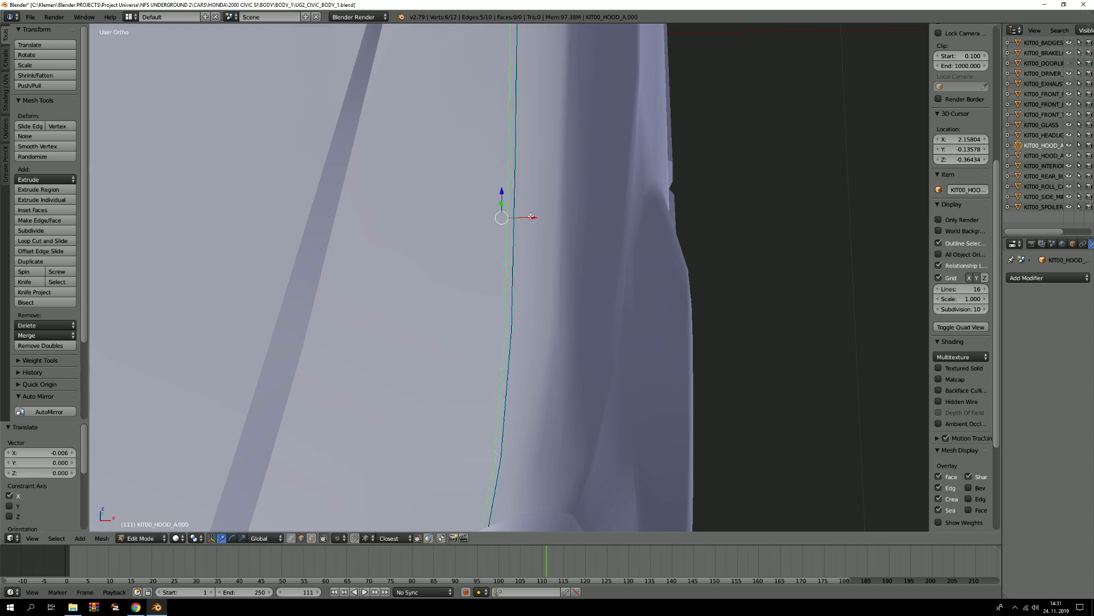
Duplicate the original seam edge chain and move the copy 0.007 along X, toward the fender.
key(a)
right_click(514, 228)
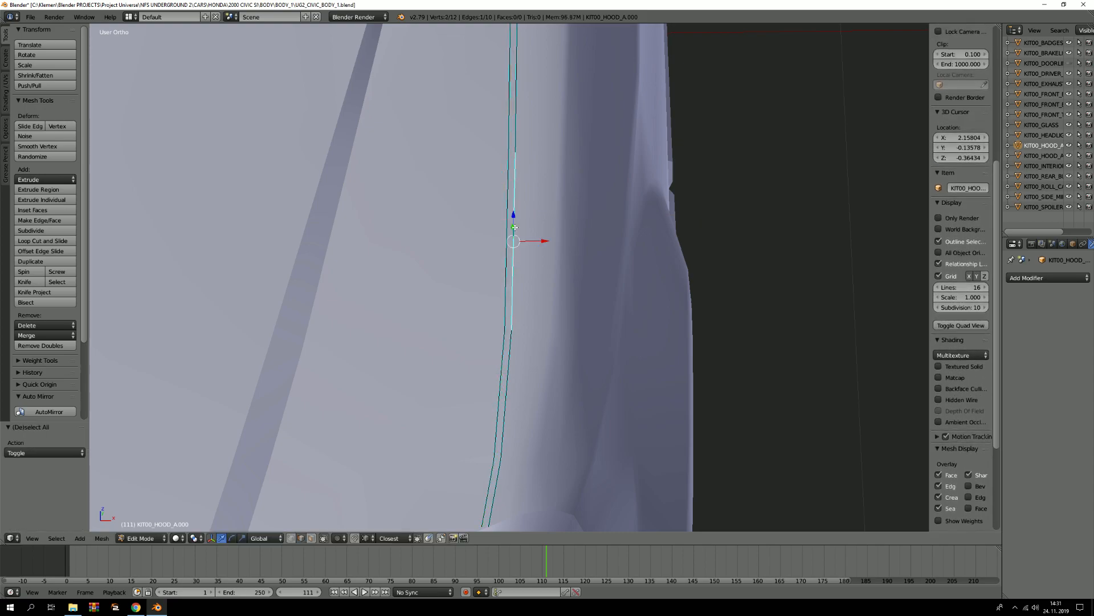
key(a)
alt+right_click(516, 227)
scroll(515, 227, down, 4)
key(shift+d)
right_click(517, 223)
scroll(522, 227, up, 3)
drag(534, 208, 544, 207)
scroll(509, 223, up, 3)
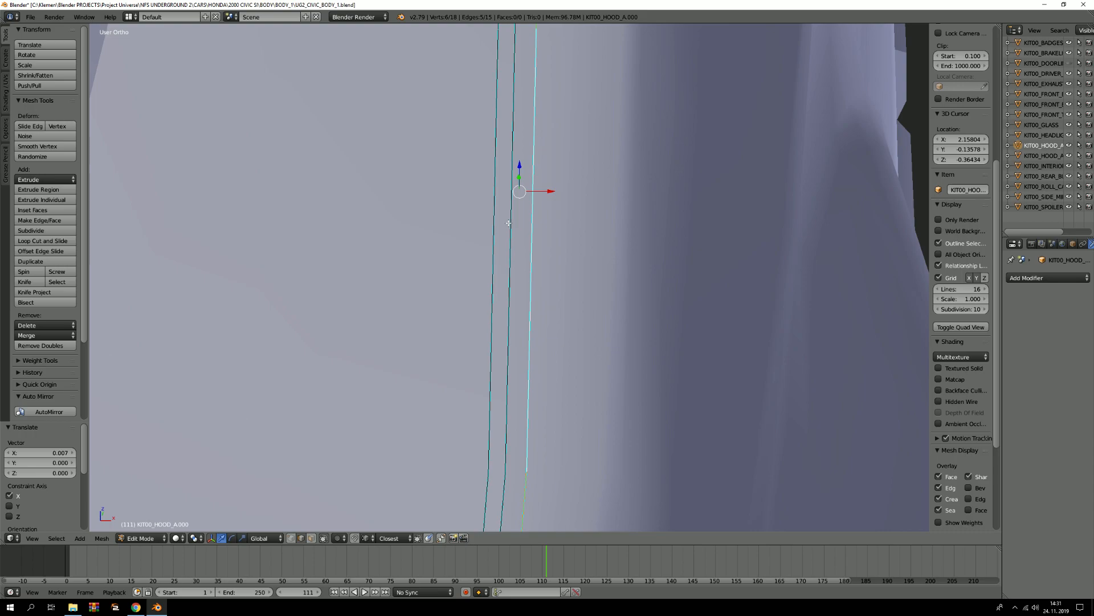
Nudge the fender-side edge chain slightly closer to the original seam chain along X.
scroll(509, 224, down, 3)
shift+middle_drag(510, 219, 520, 503)
scroll(528, 230, up, 7)
scroll(529, 214, down, 2)
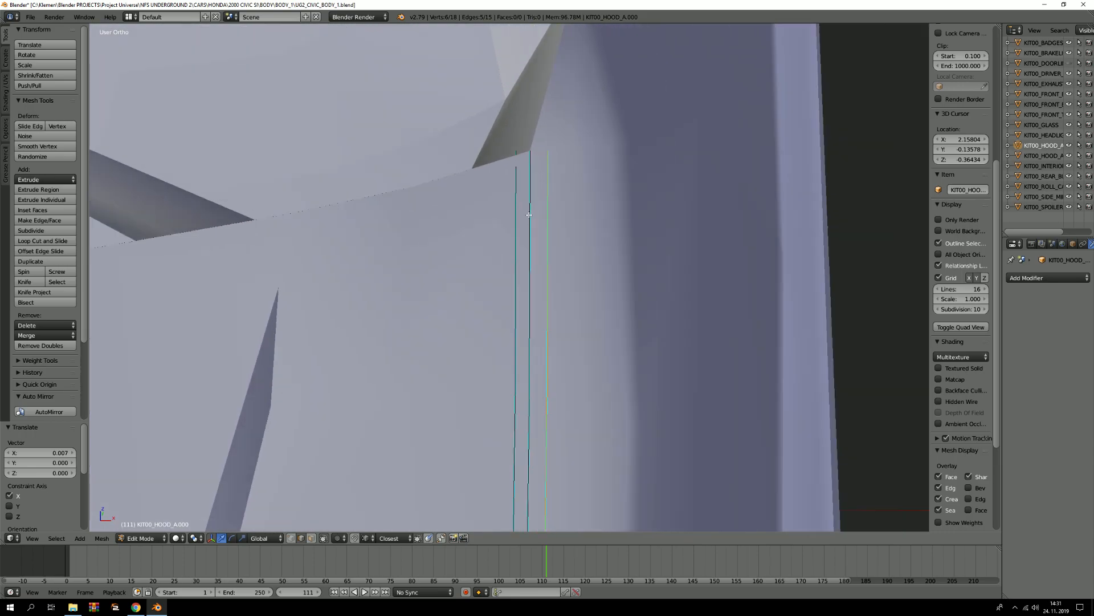
shift+middle_drag(541, 258, 542, 224)
scroll(547, 225, down, 2)
shift+middle_drag(556, 302, 548, 52)
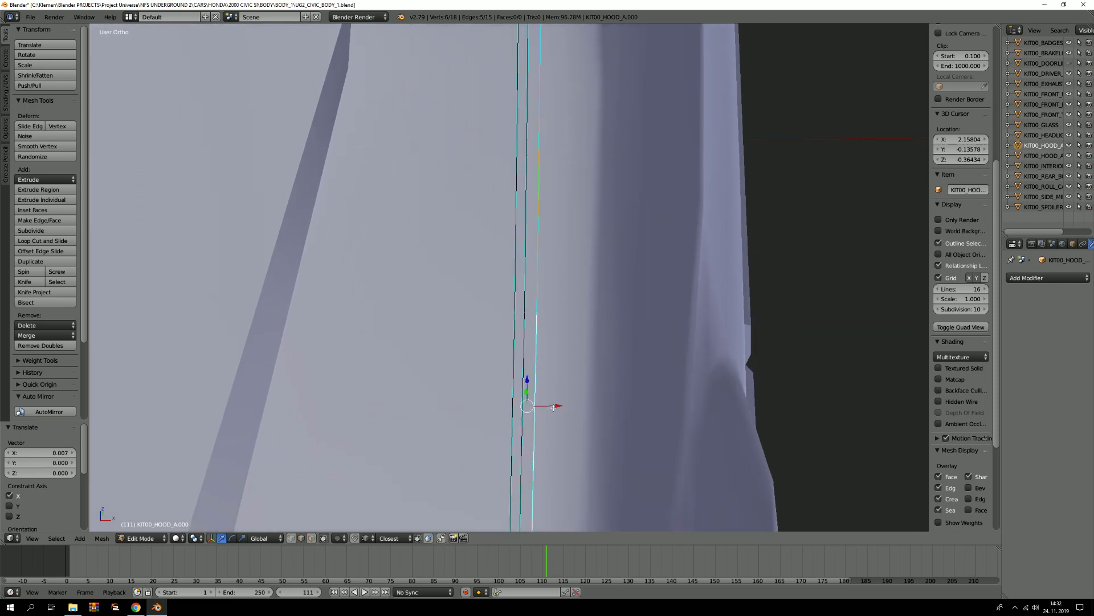
click(552, 407)
drag(553, 407, 551, 406)
Nudge the hood-side edge chain slightly along X relative to the original seam chain.
key(a)
alt+right_click(514, 388)
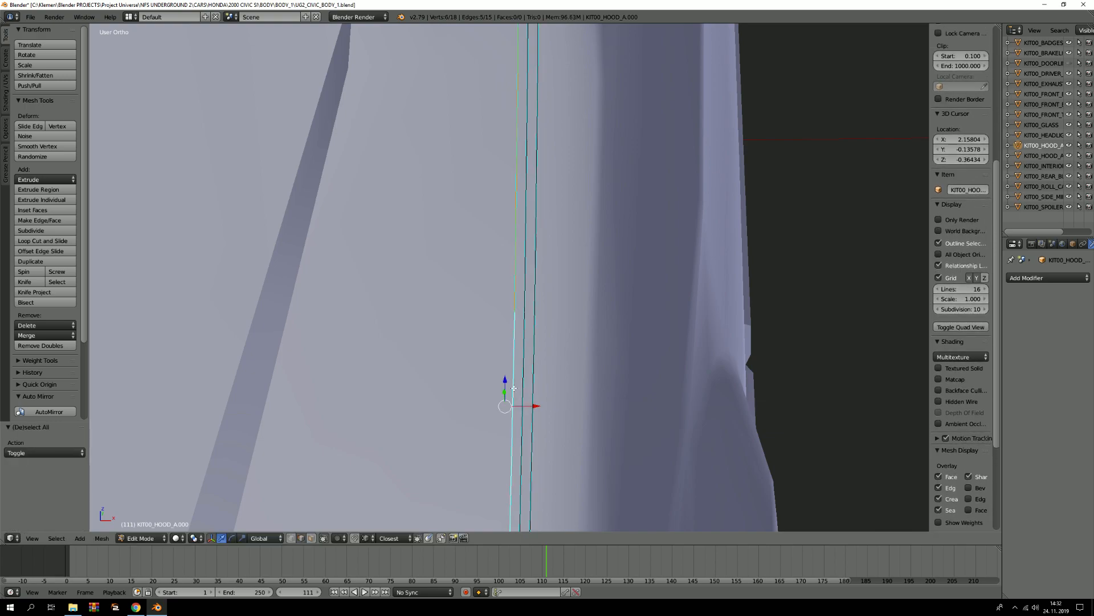
scroll(536, 410, up, 2)
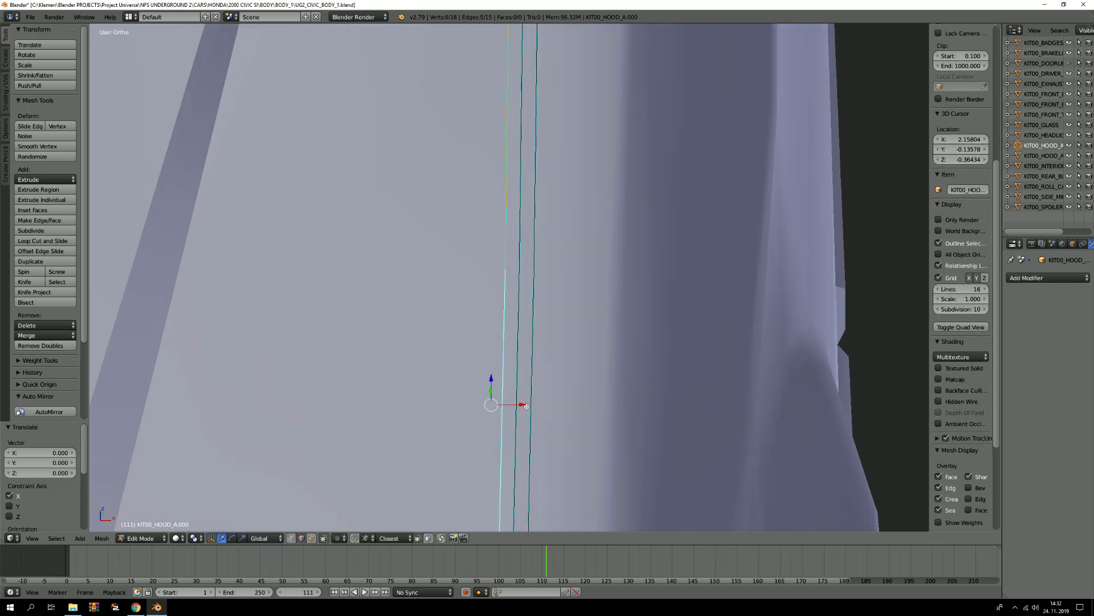
Delete the original middle edge chain from the seam object, keeping only the two offset chains.
key(a)
scroll(530, 396, down, 6)
middle_drag(533, 388, 546, 286)
scroll(528, 326, up, 4)
alt+right_click(528, 320)
key(x)
click(525, 331)
key(Tab)
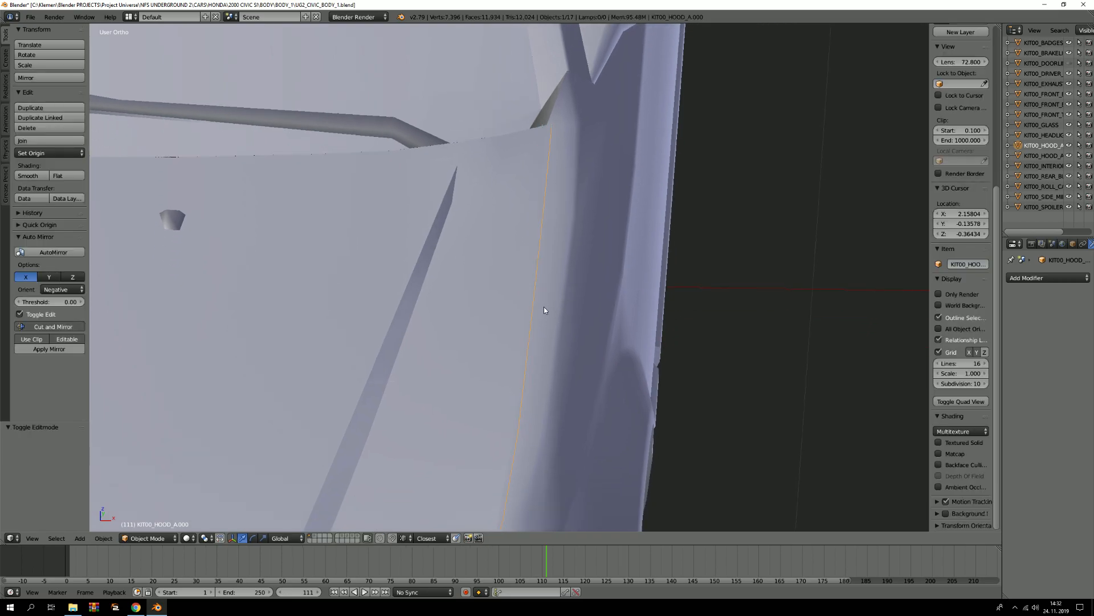
Select both offset edge chains and isolate the seam object in local view.
key(Tab)
key(a)
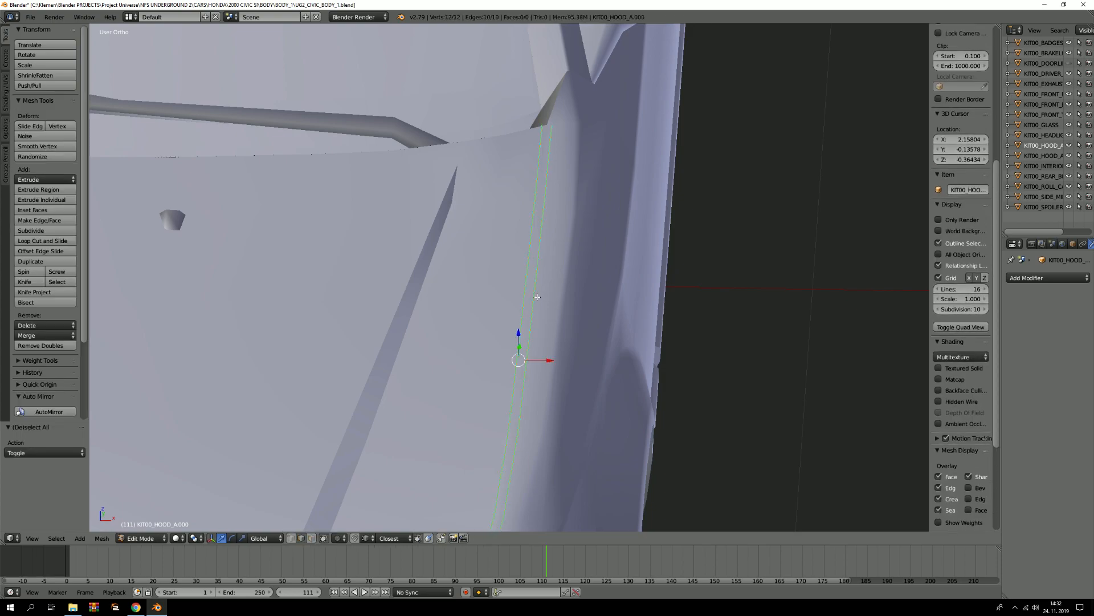
key(KP_Divide)
scroll(564, 179, up, 5)
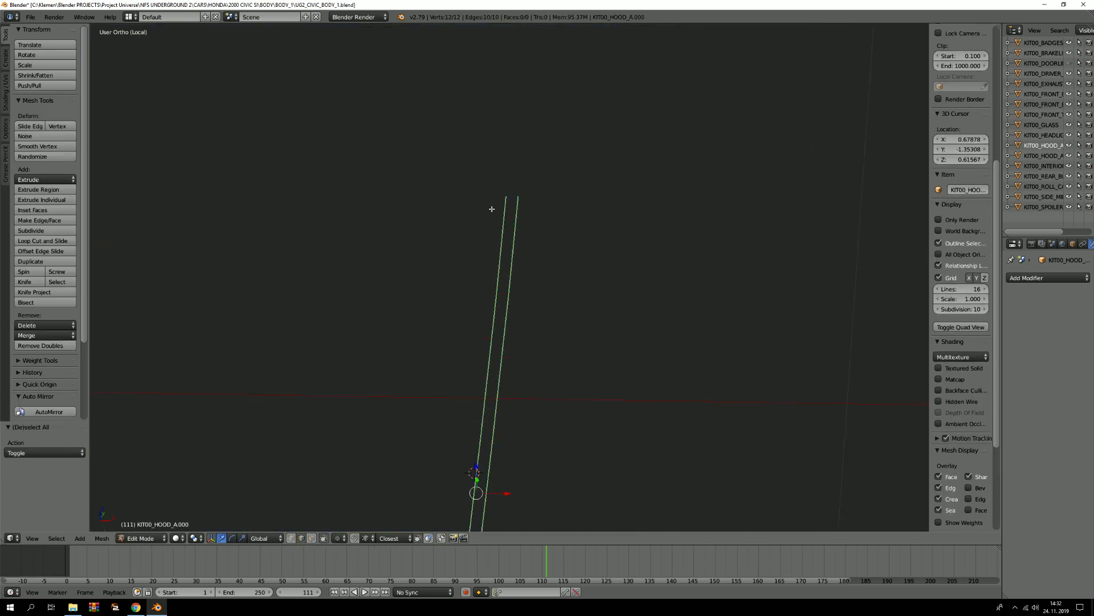
Fill faces between the two chains for the first two segment pairs at the windshield end.
shift+middle_drag(542, 190, 536, 223)
key(a)
scroll(529, 201, up, 4)
key(ctrl+Tab)
click(530, 191)
right_click(530, 193)
key(ctrl+Tab)
right_click(582, 204)
shift+right_click(529, 206)
scroll(593, 325, down, 5)
shift+middle_drag(592, 380, 591, 307)
key(f)
right_click(565, 319)
shift+right_click(553, 319)
key(f)
key(a)
shift+middle_drag(570, 416, 565, 208)
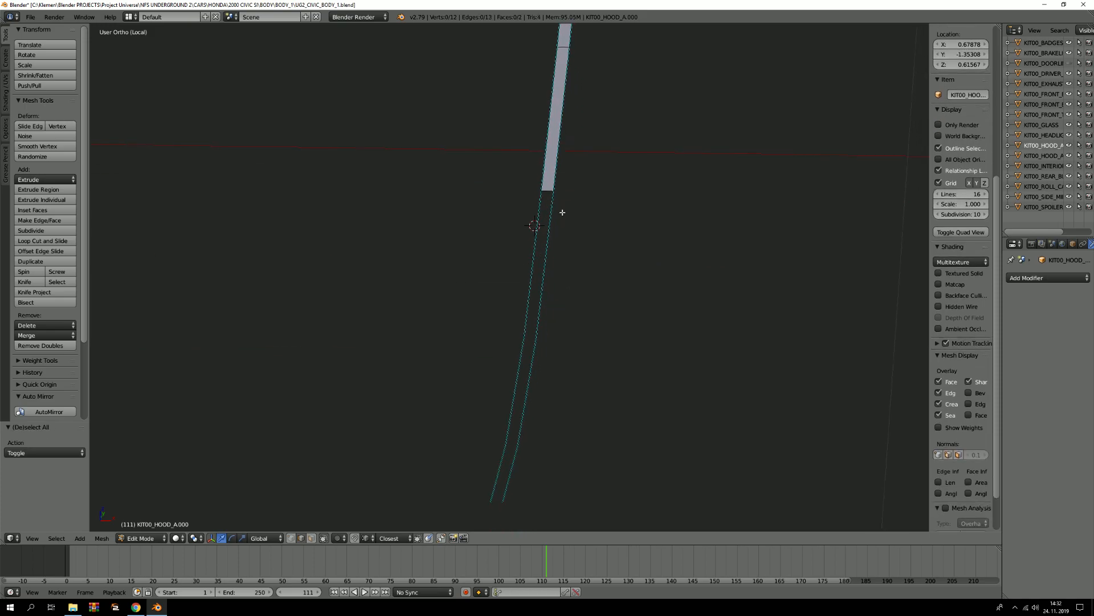
Fill the remaining segment pairs toward the headlight to complete the strip, and bring the rest of the car body back into view.
right_click(548, 228)
shift+right_click(538, 231)
key(f)
key(a)
right_click(525, 357)
mouse_move(525, 356)
middle_down()
mouse_move(534, 263)
mouse_move(511, 361)
middle_up()
shift+right_click(520, 256)
key(f)
key(a)
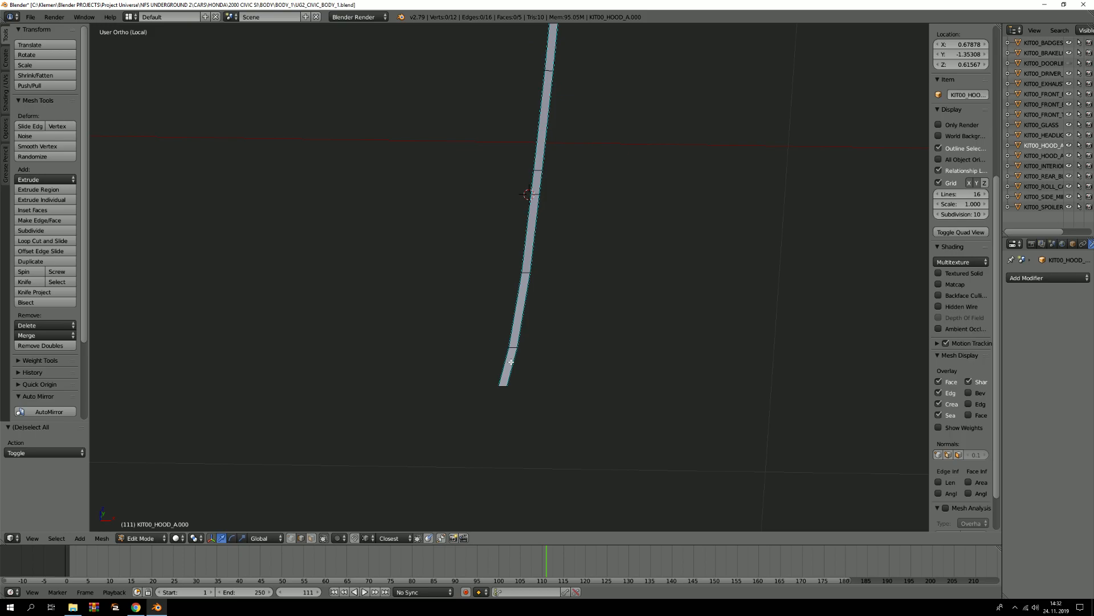
scroll(511, 361, down, 3)
scroll(525, 251, up, 3)
key(KP_Divide)
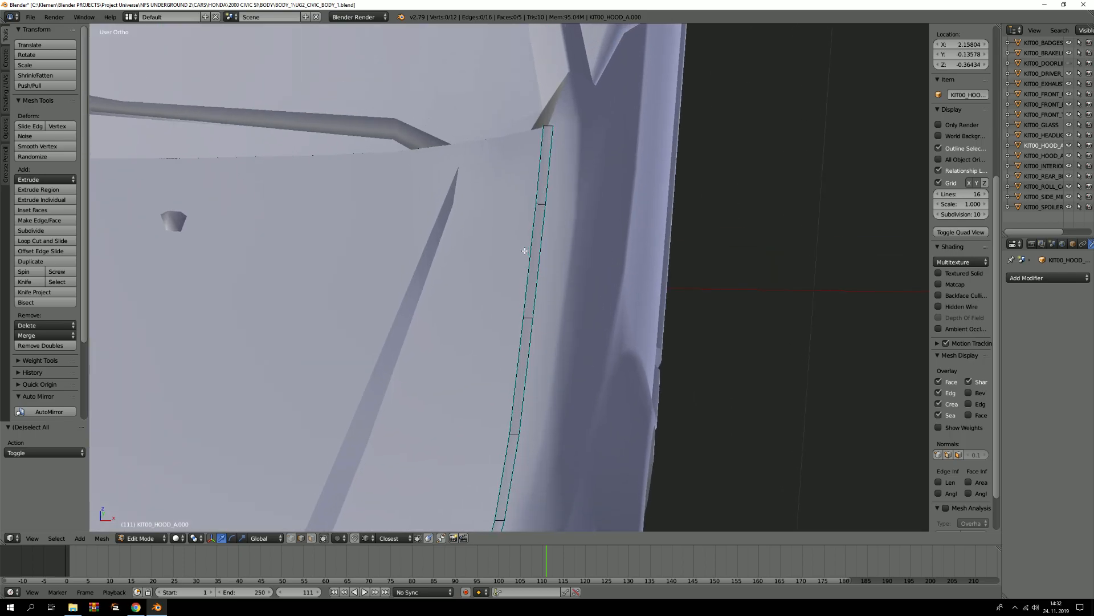
Assign the red material named Material to all faces of the hood seam strip.
key(a)
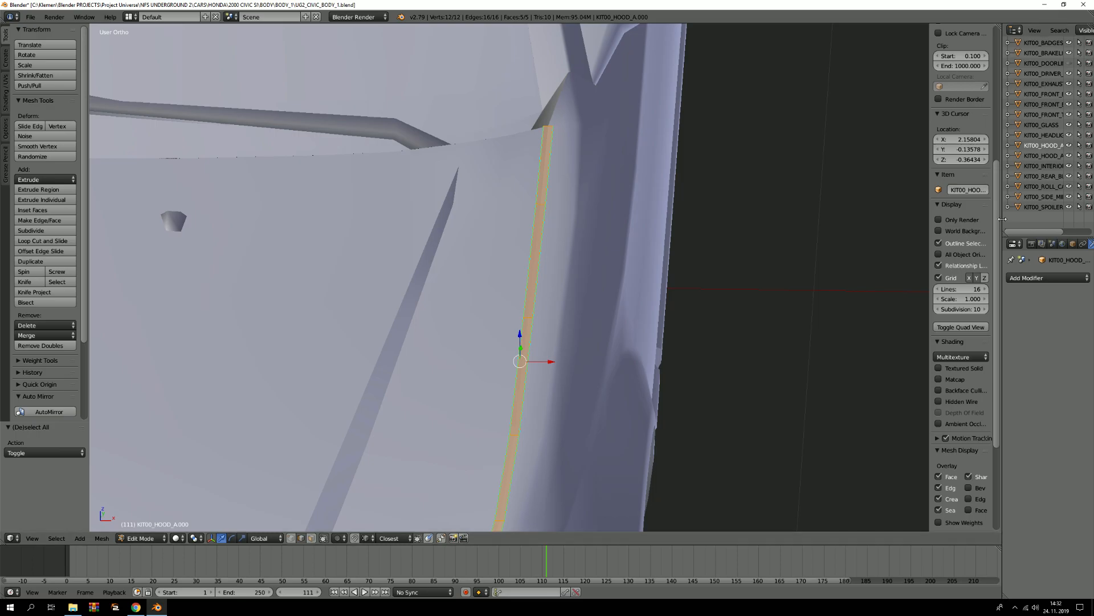
drag(1001, 223, 944, 225)
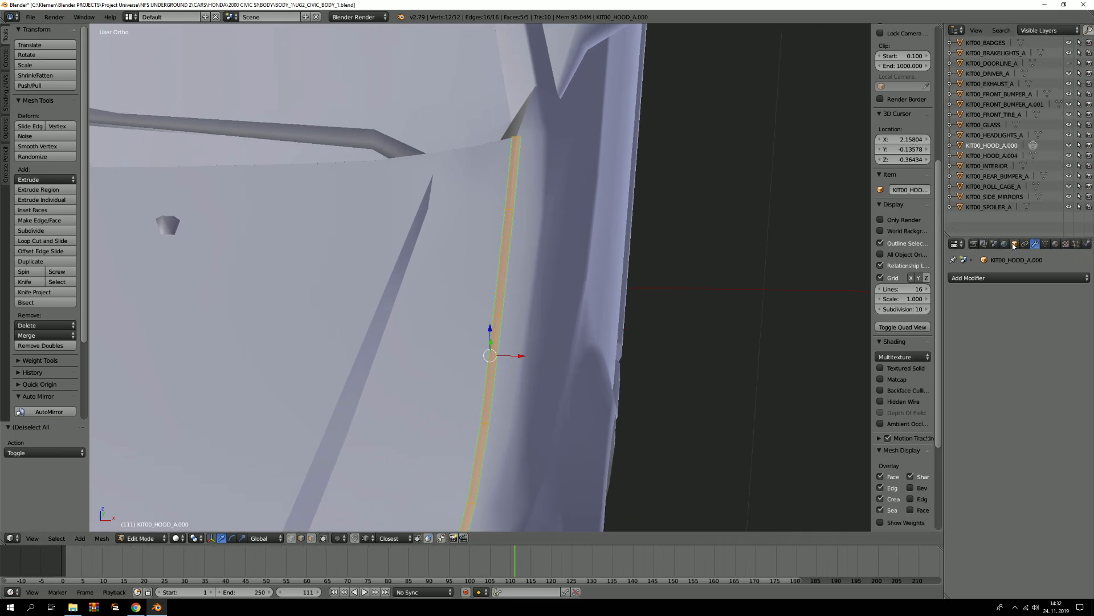
click(1055, 244)
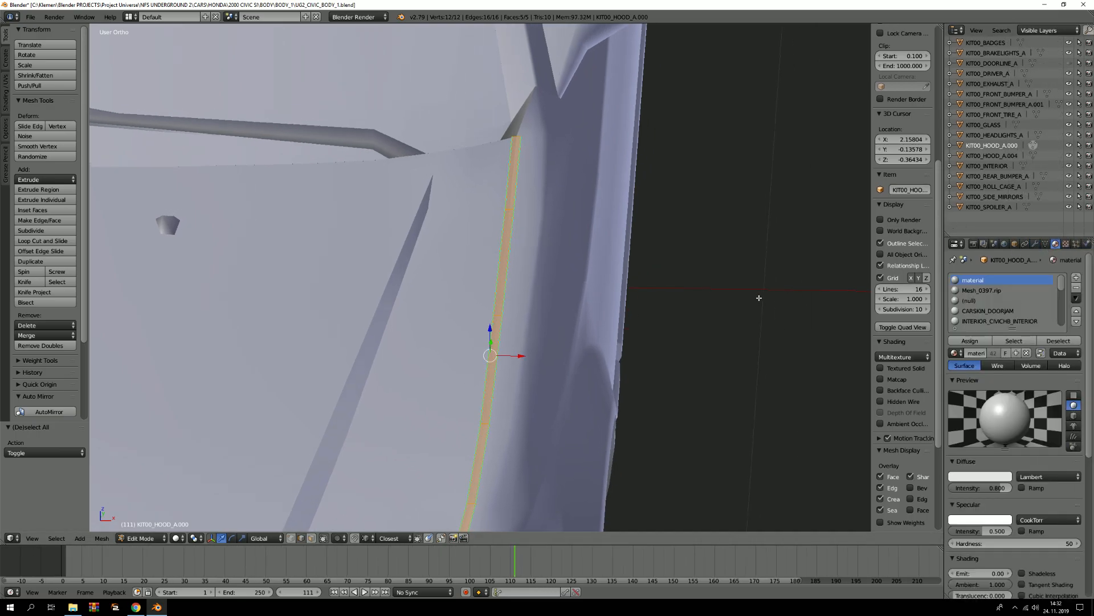
shift+scroll(787, 282, down, 3)
scroll(969, 313, down, 3)
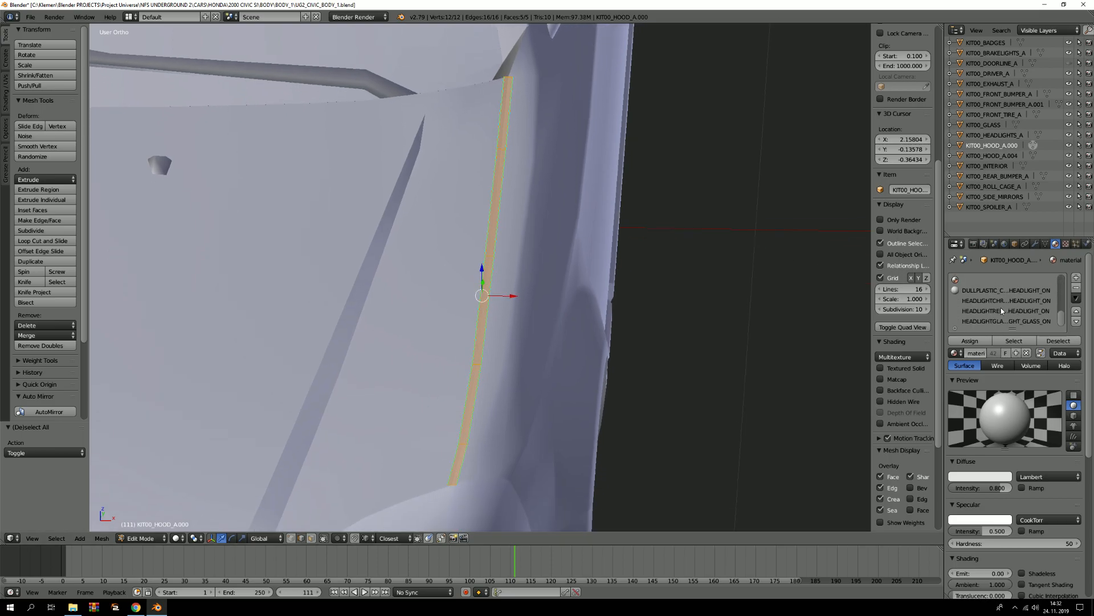
click(979, 302)
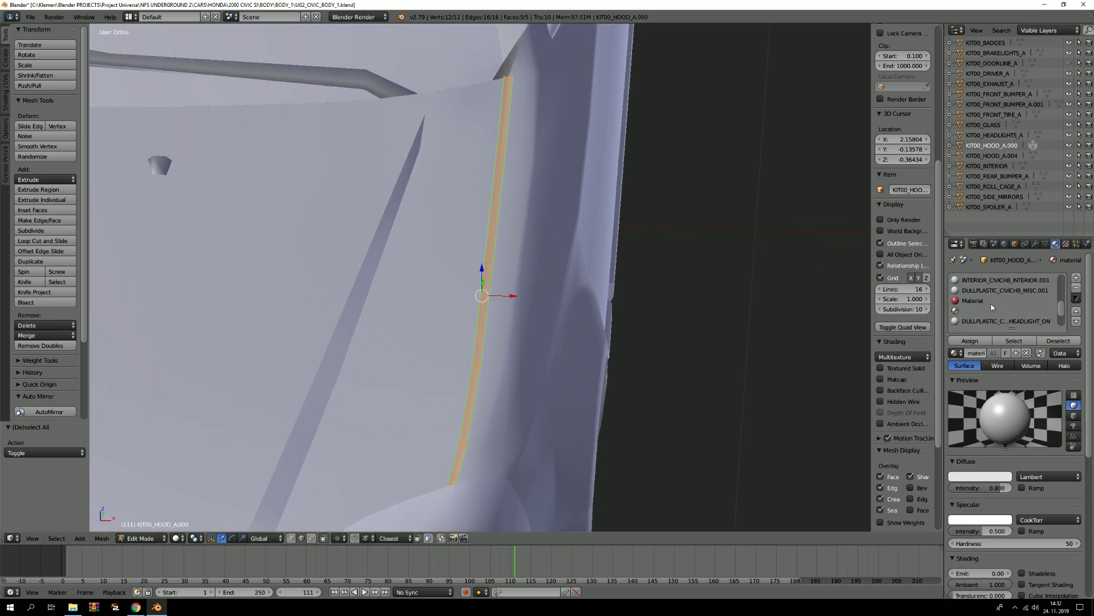
click(970, 339)
key(Tab)
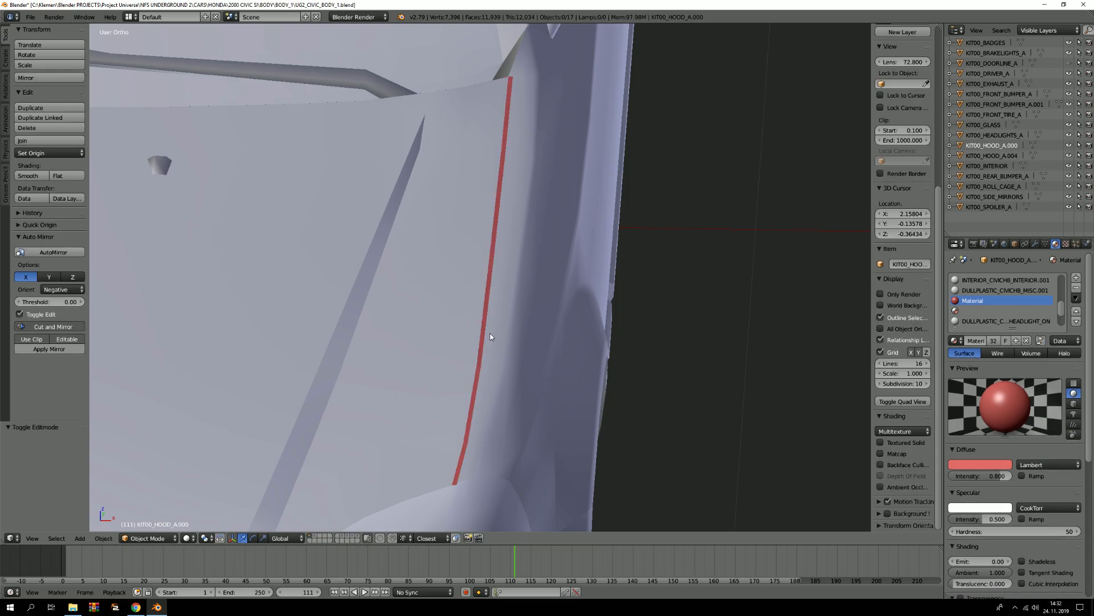
scroll(484, 335, up, 2)
right_click(482, 331)
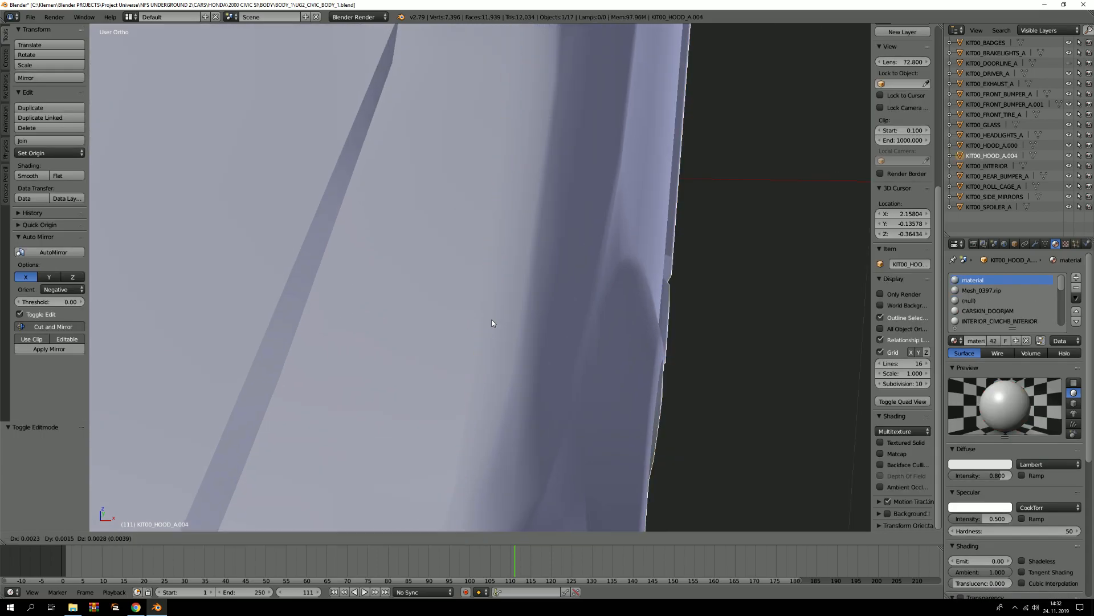
right_click(491, 336)
key(g)
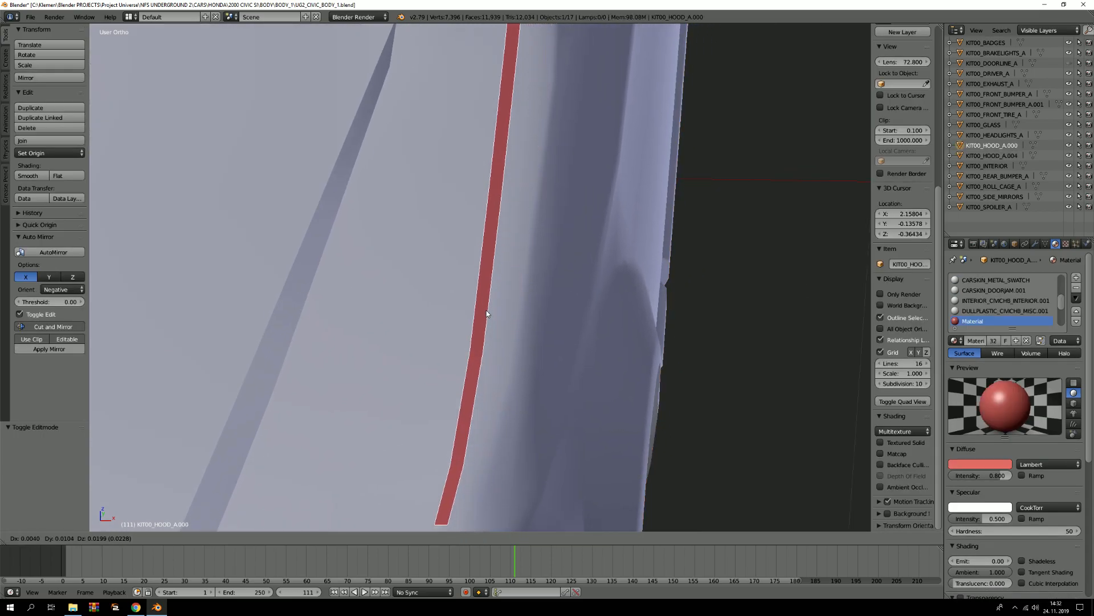
click(473, 331)
scroll(470, 330, down, 5)
scroll(474, 322, up, 5)
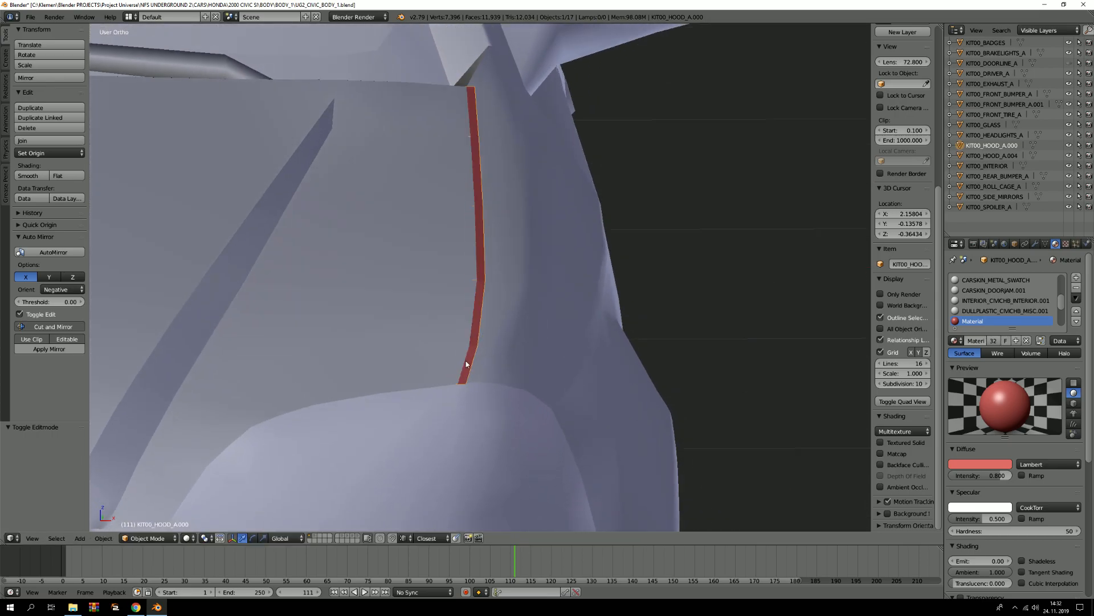
key(g)
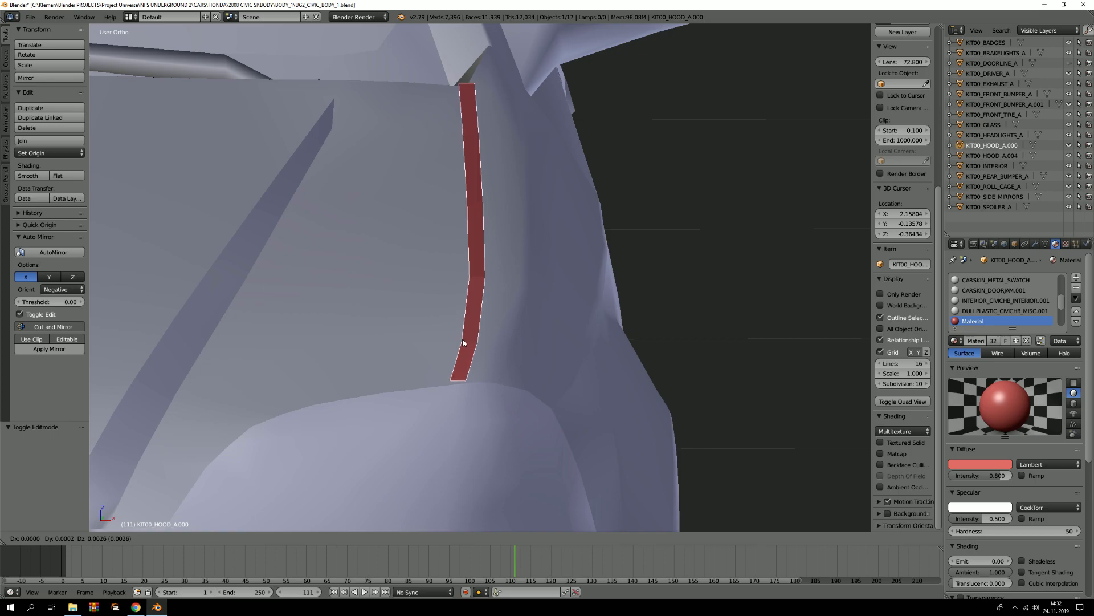
right_click(463, 357)
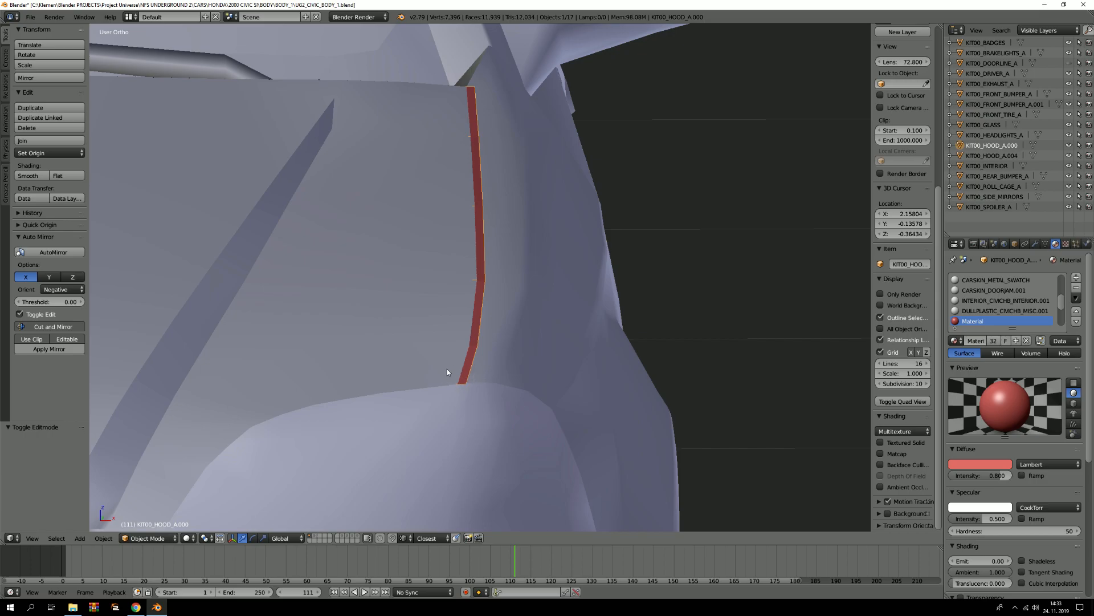
key(Tab)
key(Tab)
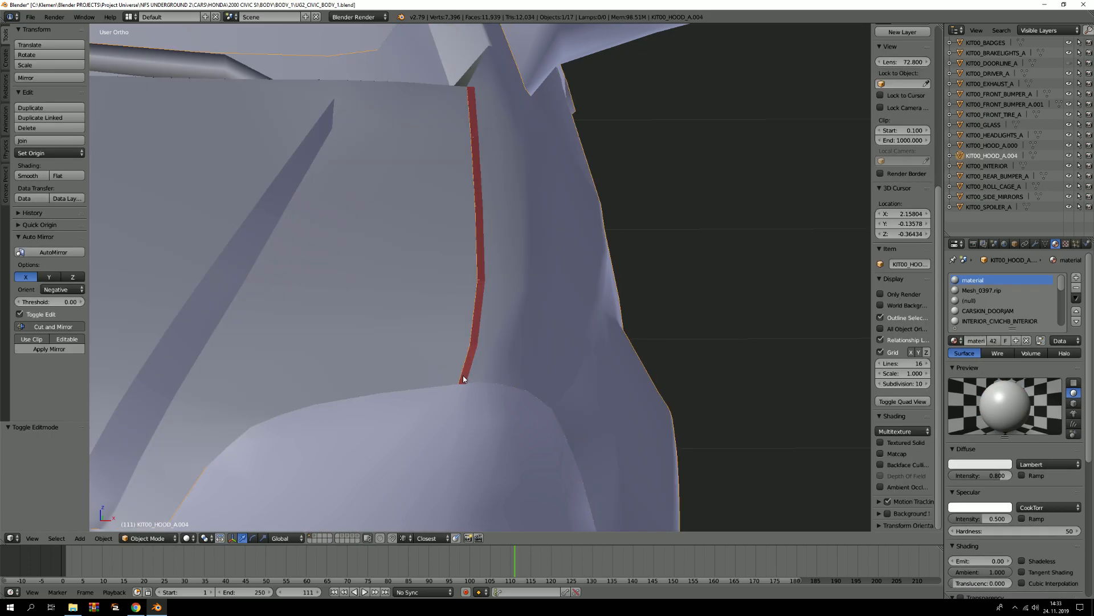
Select the strip's whole hood-side edge chain in isolation and raise it slightly along Z above the body surface.
key(Tab)
scroll(460, 389, up, 6)
key(a)
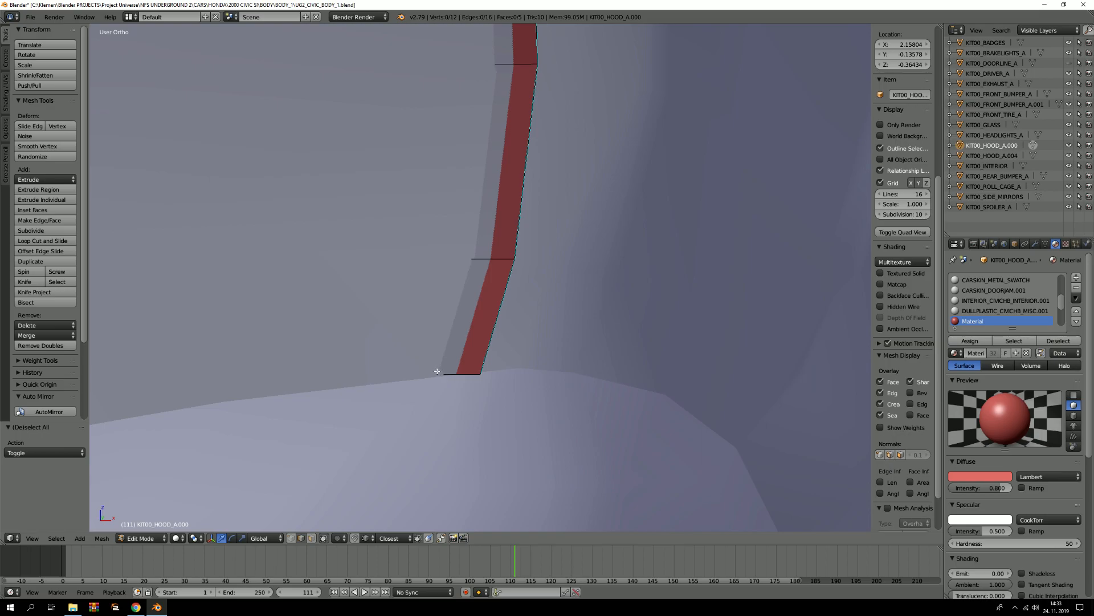
key(ctrl+Tab)
key(1)
right_click(434, 373)
key(ctrl+Tab)
key(2)
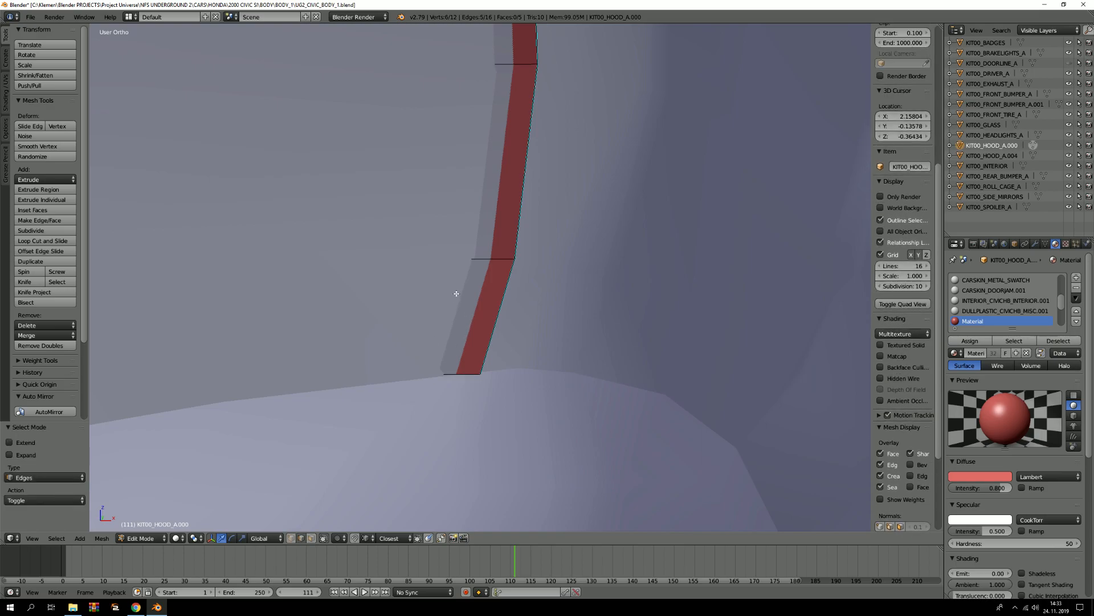
key(KP_Divide)
scroll(477, 296, up, 6)
key(a)
alt+right_click(482, 350)
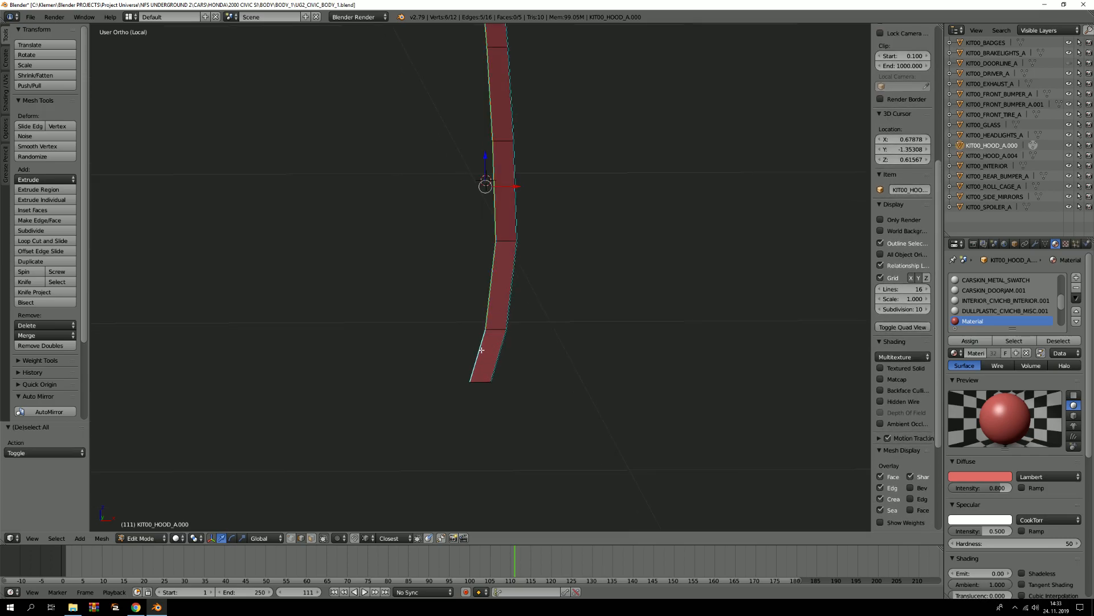
key(KP_Divide)
scroll(474, 155, down, 6)
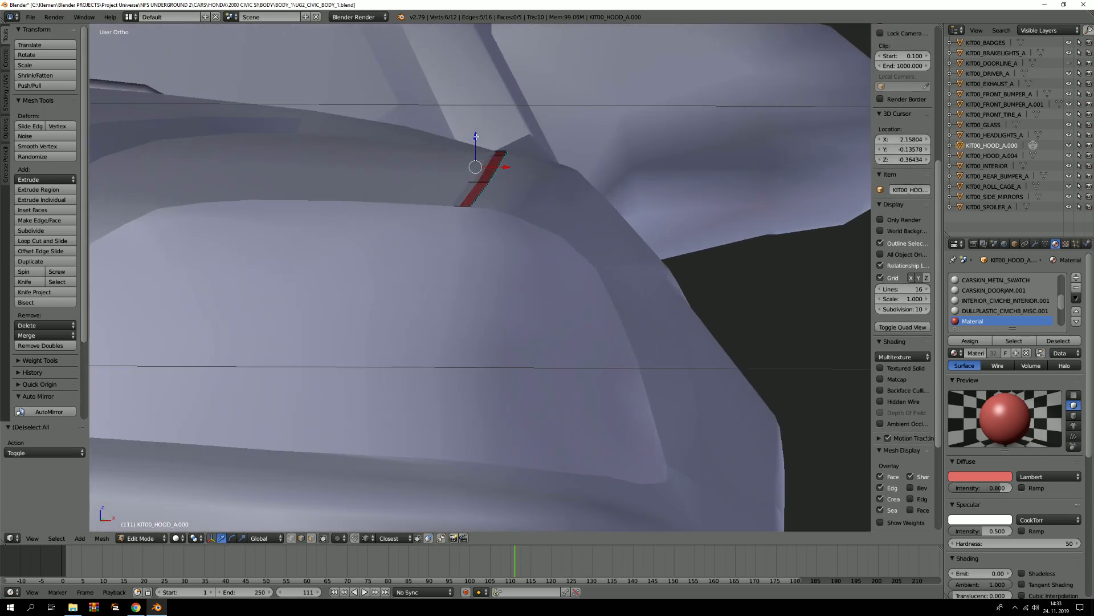
drag(476, 137, 476, 136)
Slide the strip's hood-side corner vertex at the windshield end along its edge by a factor of 0.029.
scroll(481, 130, down, 2)
shift+middle_drag(488, 127, 458, 375)
scroll(450, 196, up, 4)
key(a)
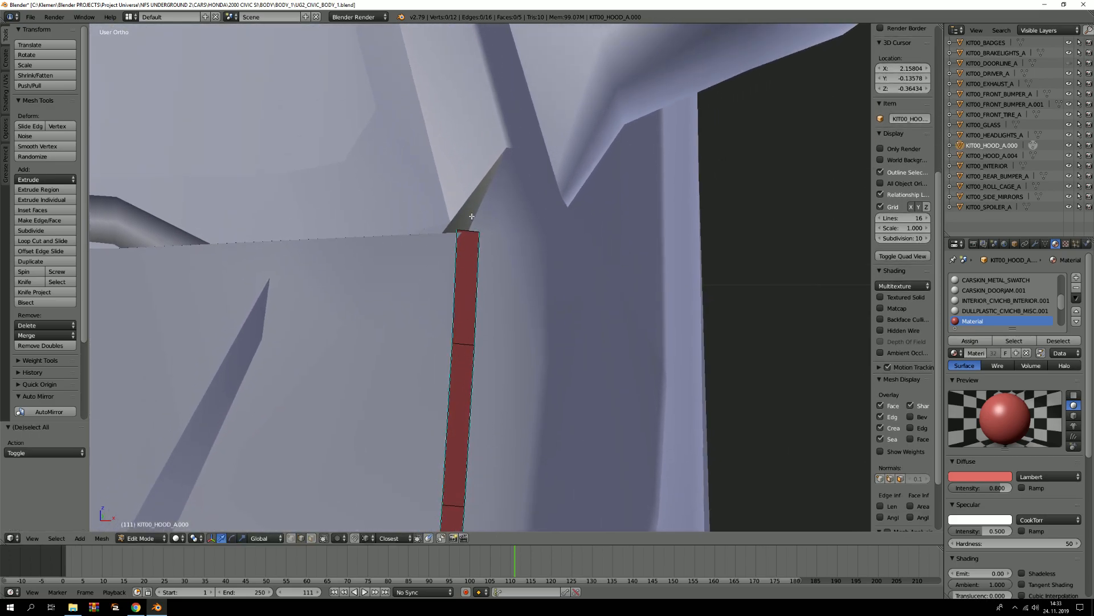
scroll(465, 230, up, 6)
middle_drag(464, 236, 457, 276)
key(ctrl+Tab)
click(456, 265)
right_click(453, 213)
mouse_move(452, 214)
middle_down()
mouse_move(420, 215)
mouse_move(453, 212)
middle_up()
key(shift+v)
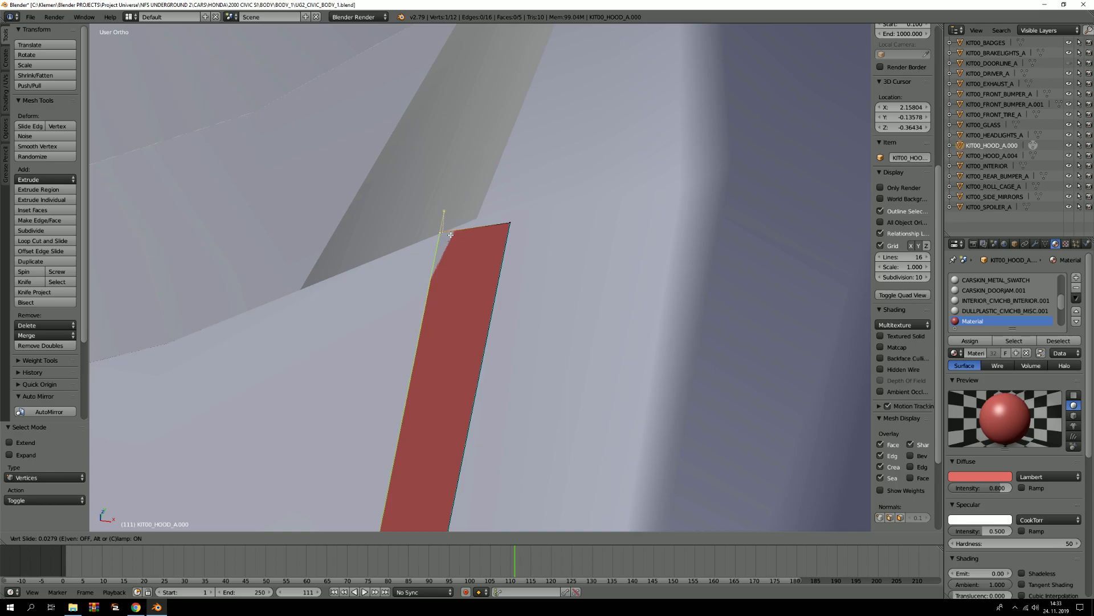
click(450, 236)
Adjust the height of the hood-side corner vertex along Z and slide it again to fit the hood corner.
middle_drag(450, 236, 411, 227)
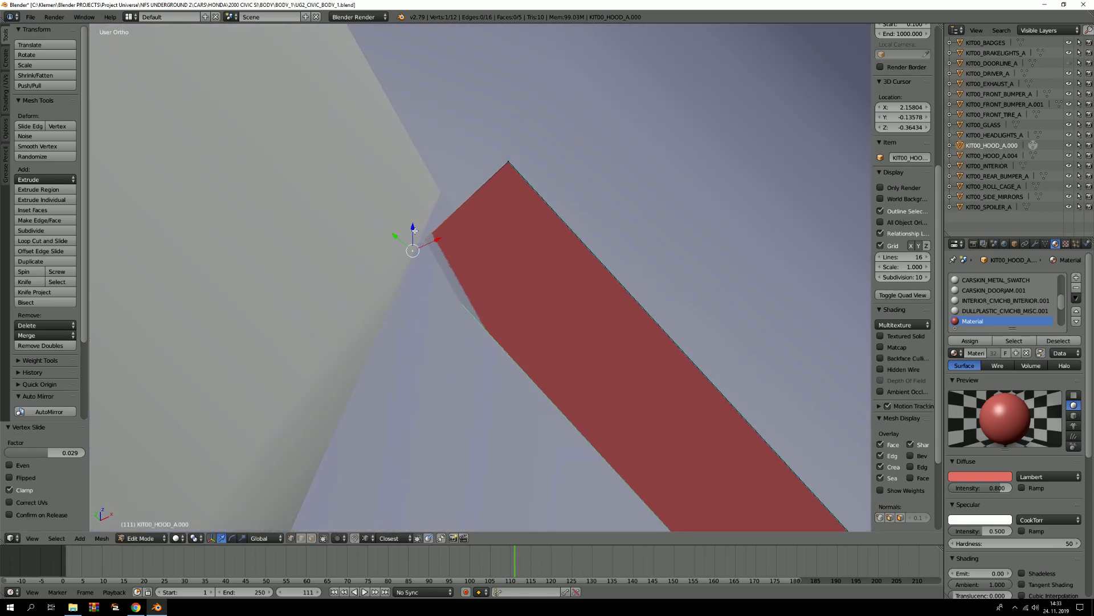
key(g)
key(z)
click(415, 225)
key(shift+v)
click(419, 227)
Reposition the strip's fender-side corner vertex at the windshield end slightly and finish editing the strip.
scroll(435, 228, down, 5)
mouse_move(464, 217)
middle_down()
mouse_move(450, 219)
mouse_move(490, 196)
mouse_move(464, 224)
mouse_move(460, 214)
middle_up()
right_click(463, 206)
key(g)
right_click(460, 213)
drag(493, 207, 513, 198)
scroll(513, 198, down, 4)
middle_drag(513, 198, 478, 206)
key(a)
scroll(496, 223, up, 5)
key(Tab)
Examine how the red hood seam strip sits on the body from the front corner and the side of the car.
scroll(508, 203, down, 4)
scroll(506, 204, down, 2)
scroll(473, 207, up, 5)
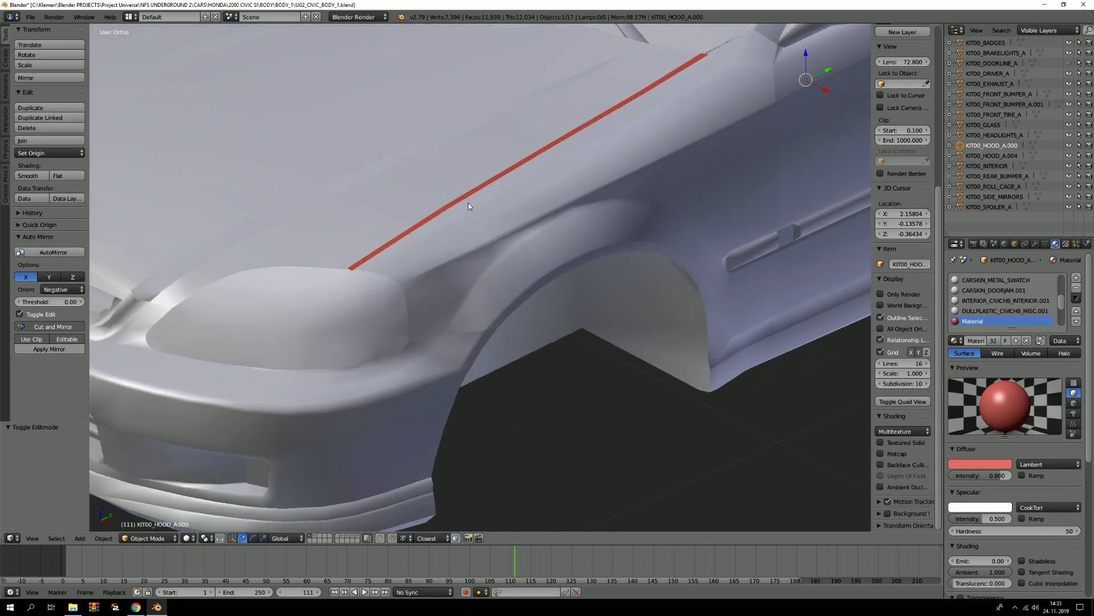
middle_drag(394, 232, 423, 226)
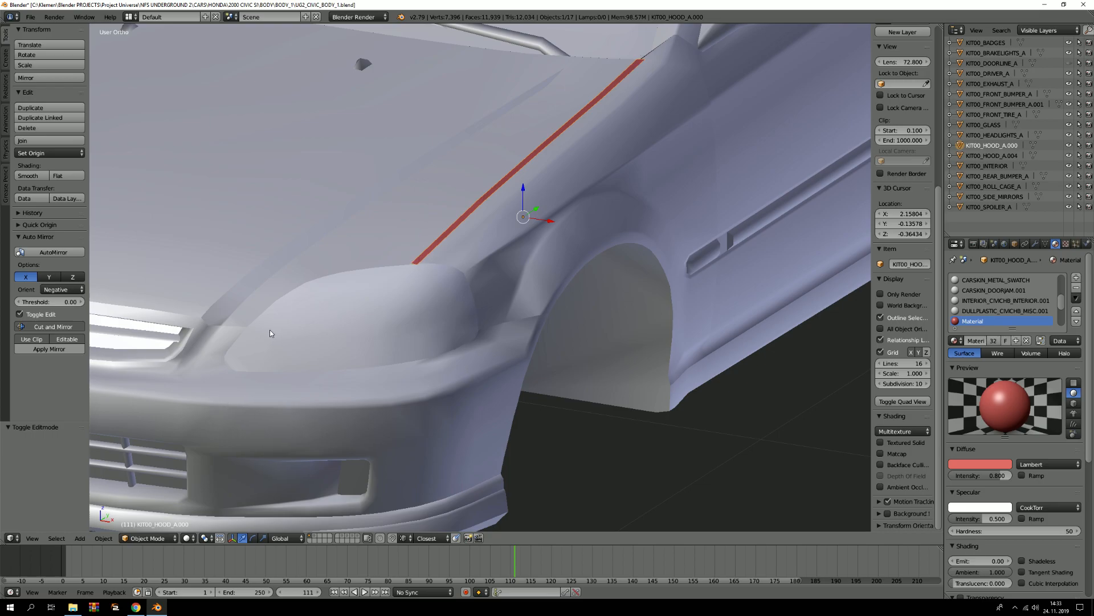
scroll(270, 333, down, 6)
middle_drag(230, 319, 354, 254)
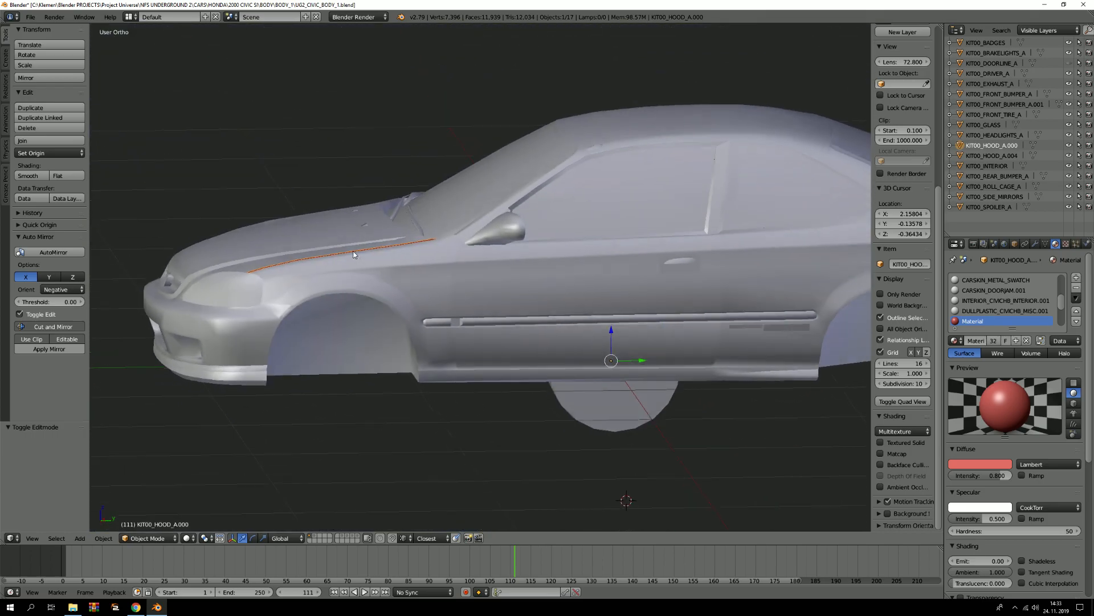
scroll(474, 270, up, 4)
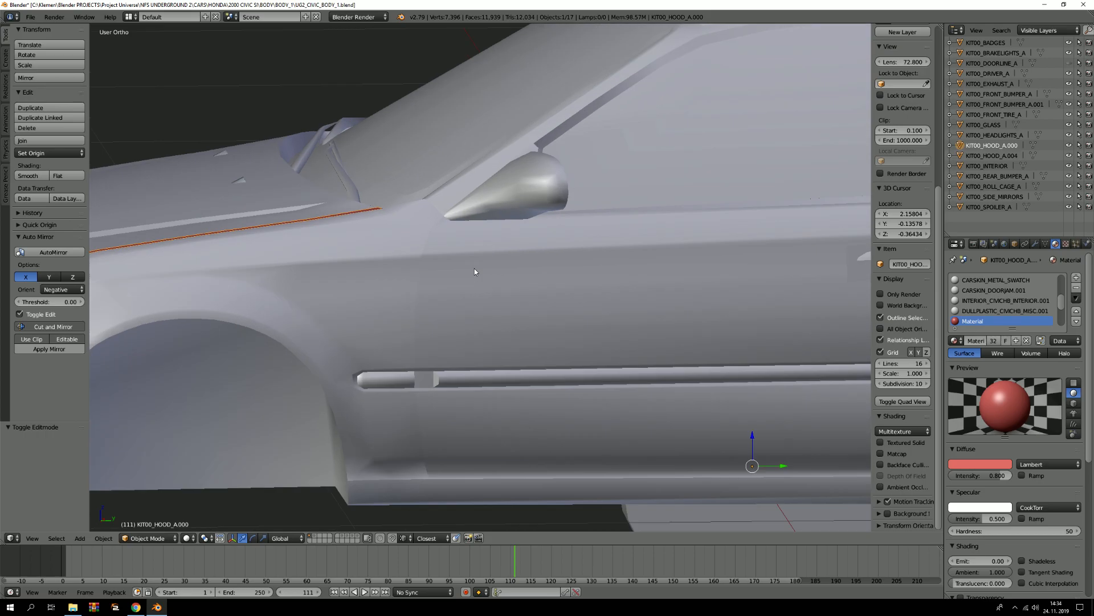
Examine the body mesh edges around the fender-to-door seam, mirror and windshield corner.
right_click(423, 265)
key(Tab)
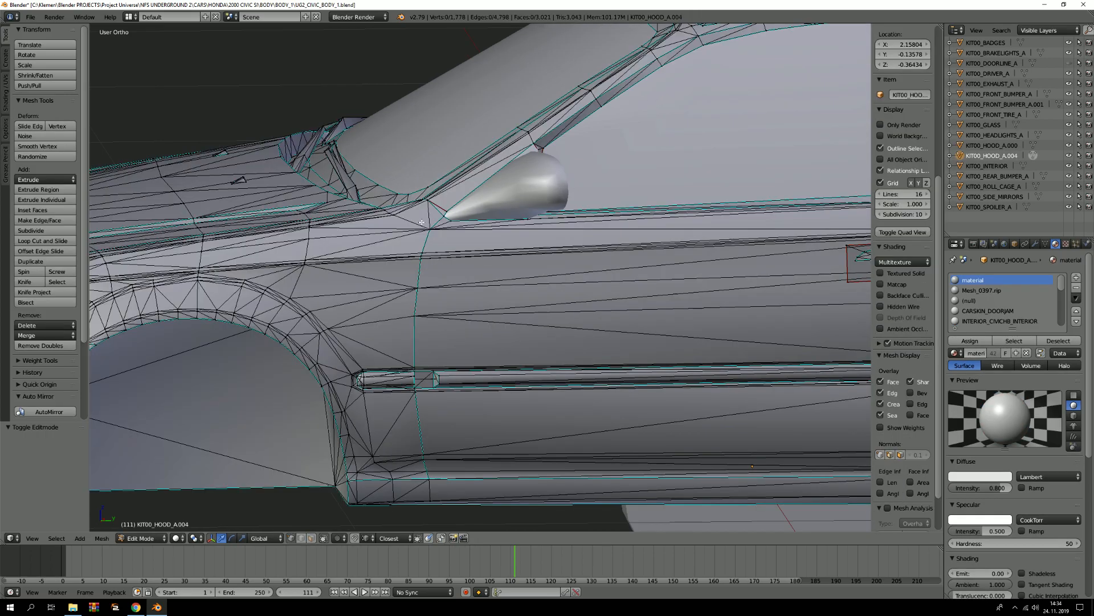
scroll(422, 223, up, 3)
shift+middle_drag(424, 232, 349, 359)
shift+middle_drag(473, 247, 554, 84)
scroll(554, 84, down, 3)
middle_drag(518, 126, 343, 231)
scroll(343, 231, up, 4)
scroll(343, 231, down, 6)
middle_drag(566, 244, 452, 225)
key(Tab)
shift+middle_drag(330, 196, 436, 176)
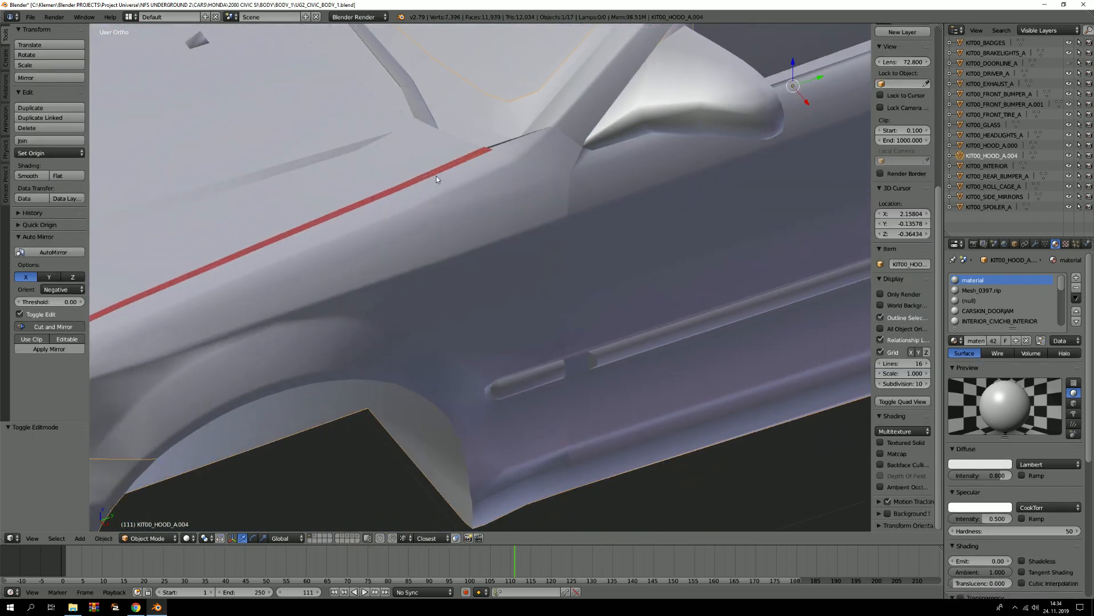
Hide the new seam strip, showing the KIT00_DOORLINE_A panel lines in its place, and open them for editing.
right_click(500, 231)
key(a)
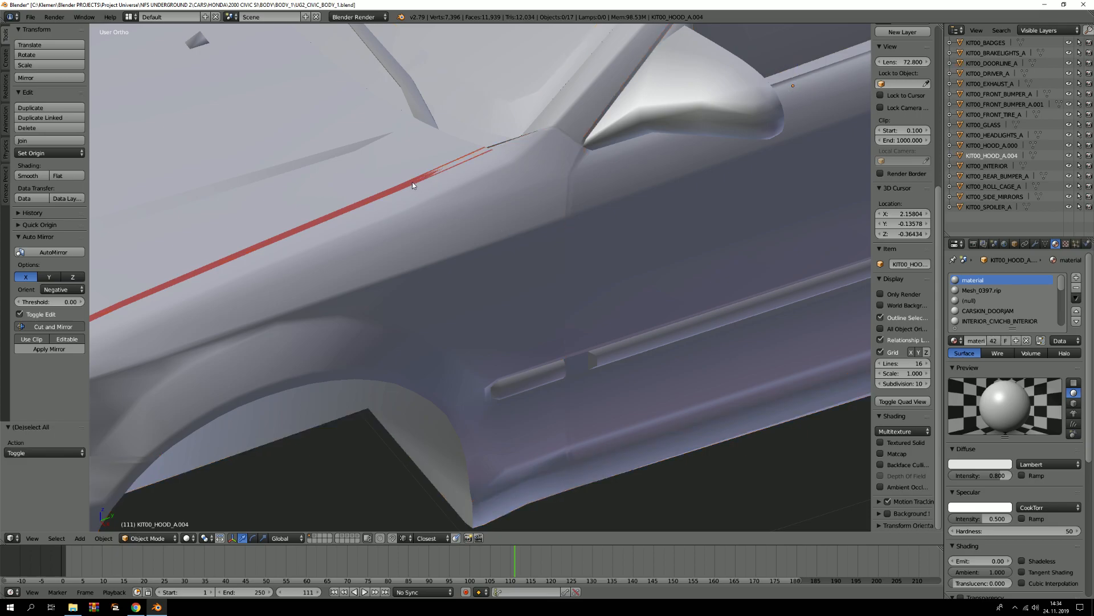
right_click(412, 182)
key(h)
right_click(570, 201)
key(Tab)
scroll(569, 203, down, 4)
scroll(637, 245, up, 5)
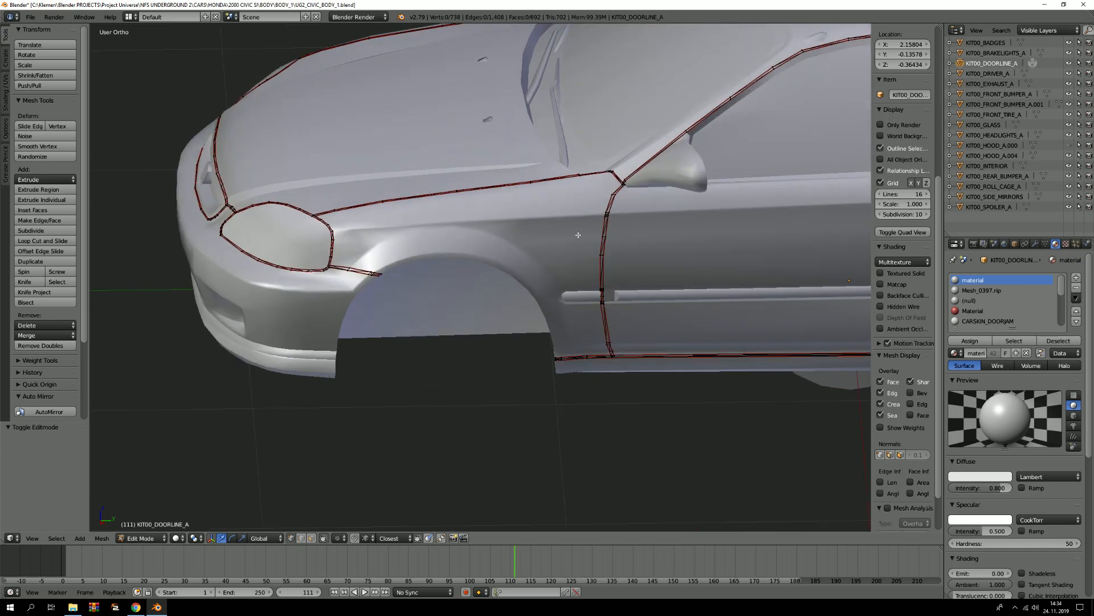
Examine the KIT00_DOORLINE_A strip along the front door seam, from the shoulder crease down to the side moulding.
shift+middle_drag(616, 309, 557, 251)
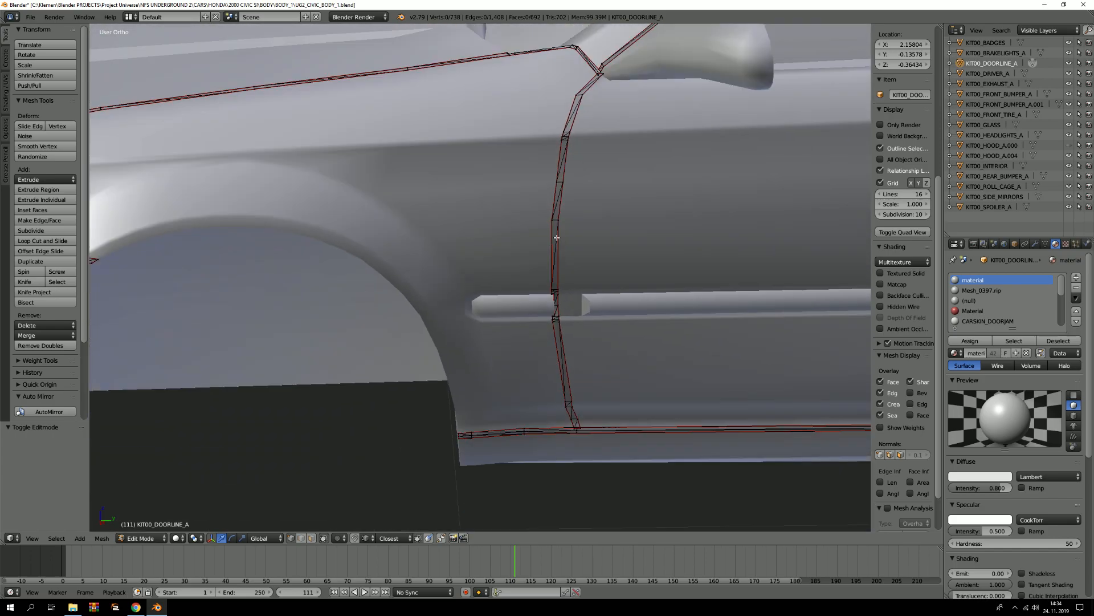
shift+middle_drag(623, 249, 455, 223)
scroll(490, 255, down, 5)
shift+middle_drag(612, 256, 502, 257)
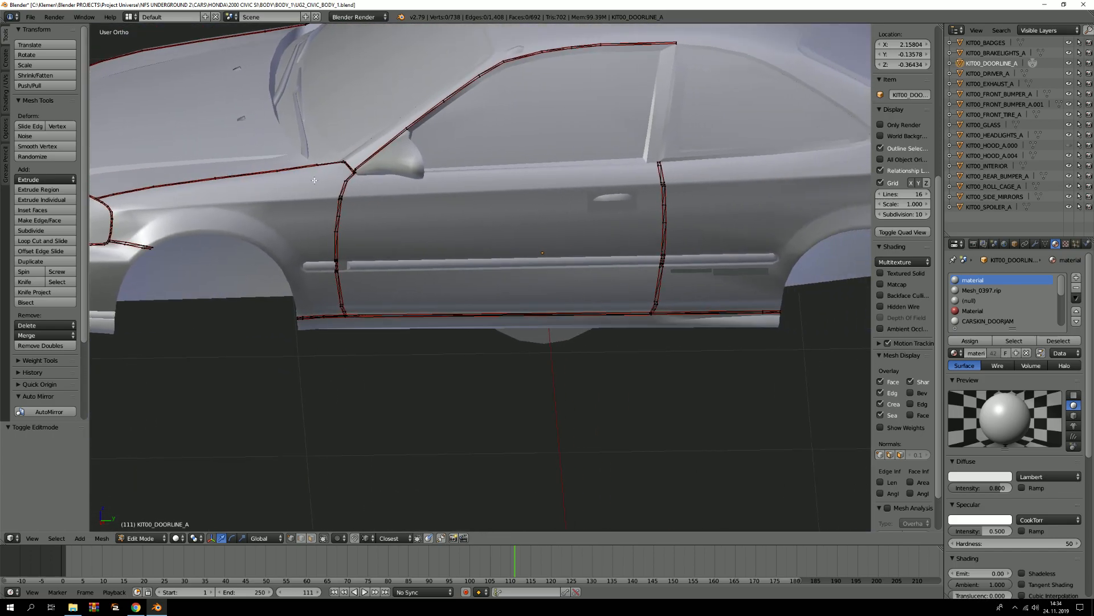
scroll(314, 178, up, 8)
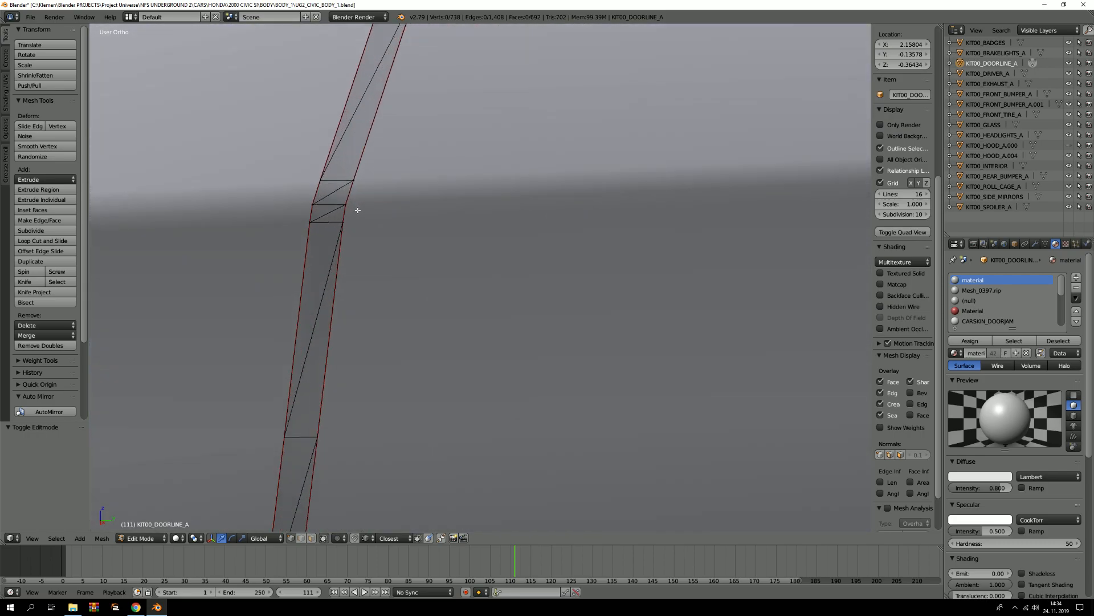
mouse_move(357, 210)
middle_down()
mouse_move(444, 183)
mouse_move(360, 199)
middle_up()
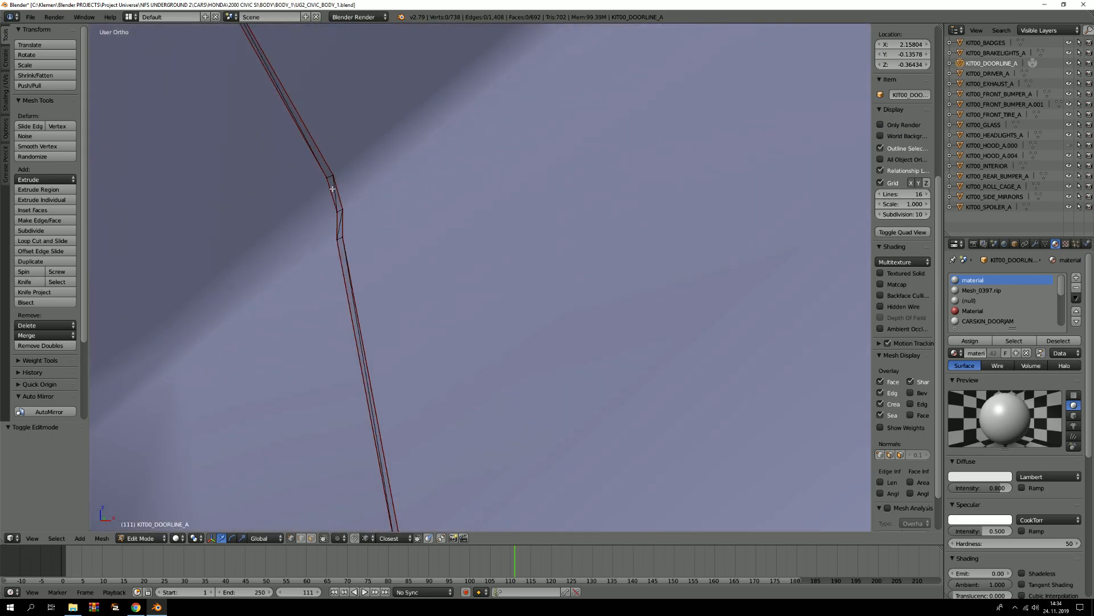
middle_drag(353, 241, 322, 190)
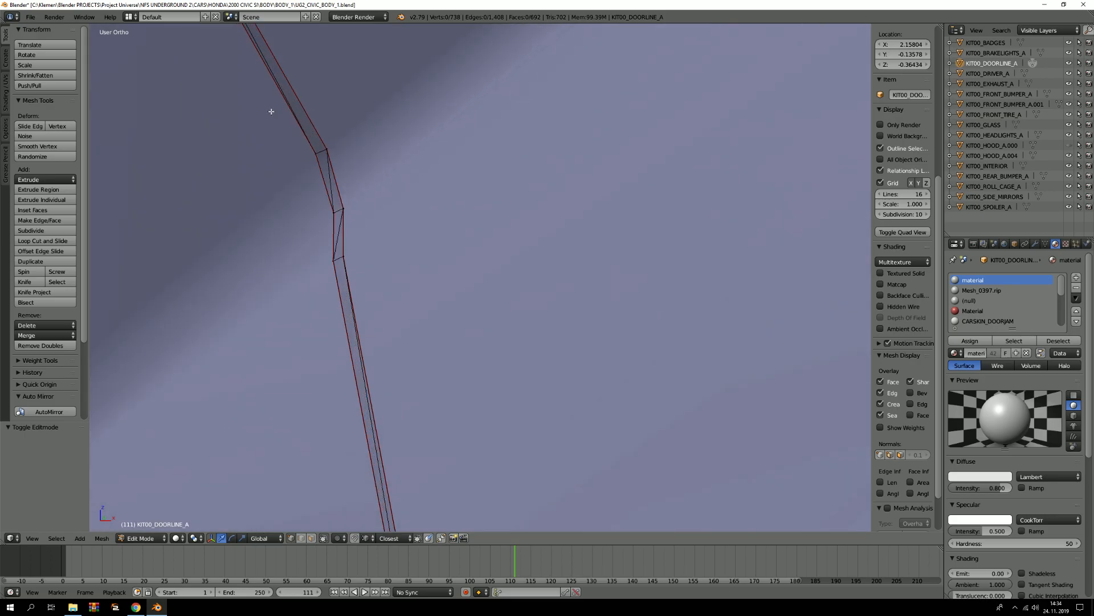
key(2)
middle_drag(330, 172, 387, 323)
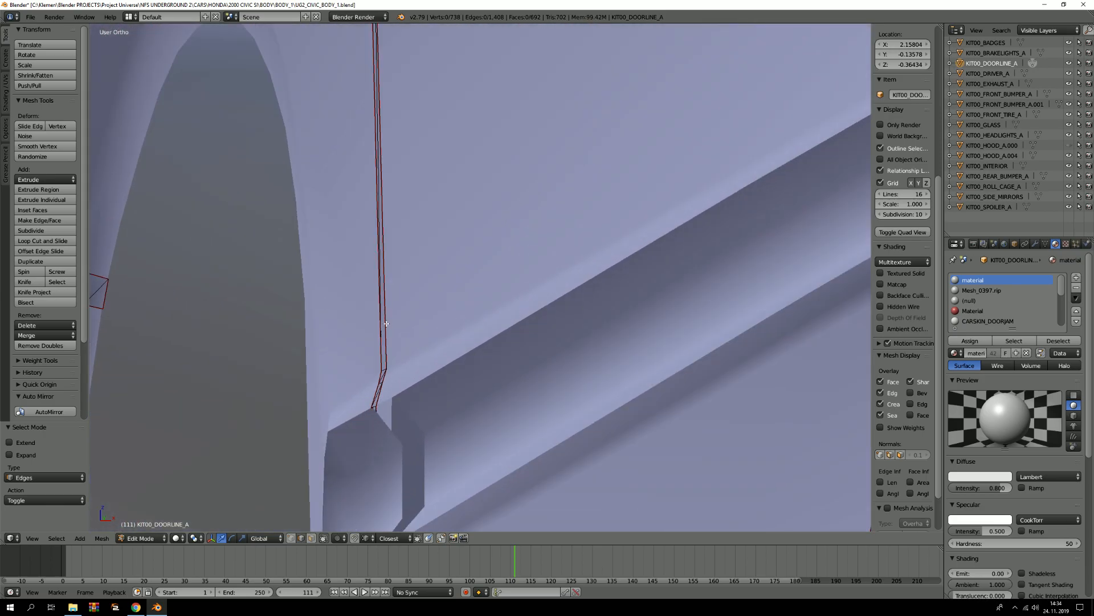
scroll(386, 323, up, 2)
mouse_move(400, 393)
shift+middle_down()
mouse_move(416, 342)
mouse_move(413, 285)
mouse_move(394, 292)
mouse_move(407, 290)
shift+middle_up()
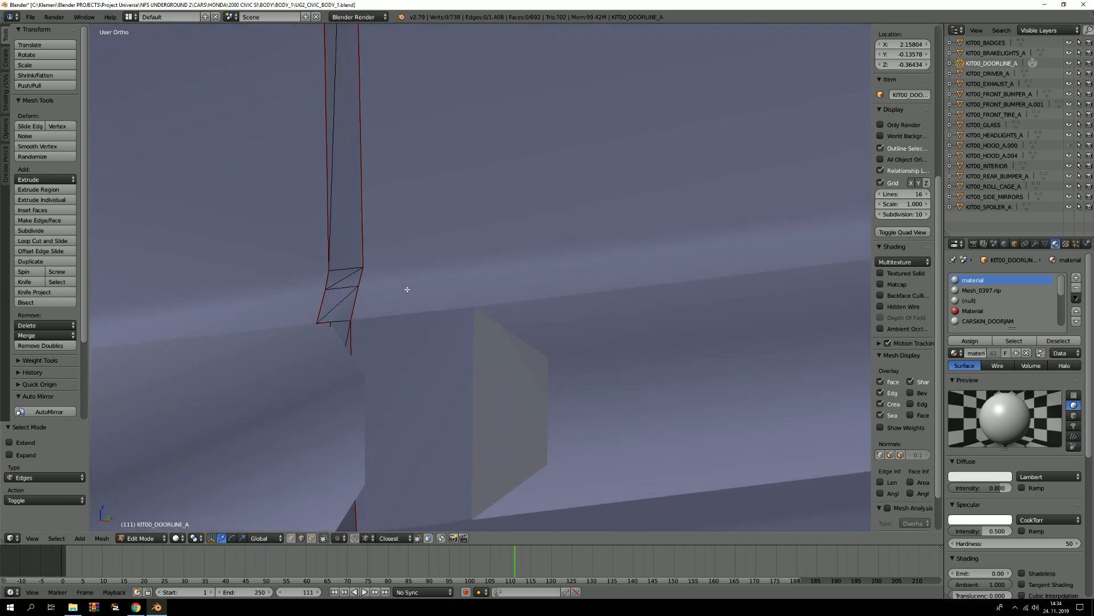
Look over the door lines around the front of the car, finish editing KIT00_DOORLINE_A and hide it.
scroll(408, 289, down, 10)
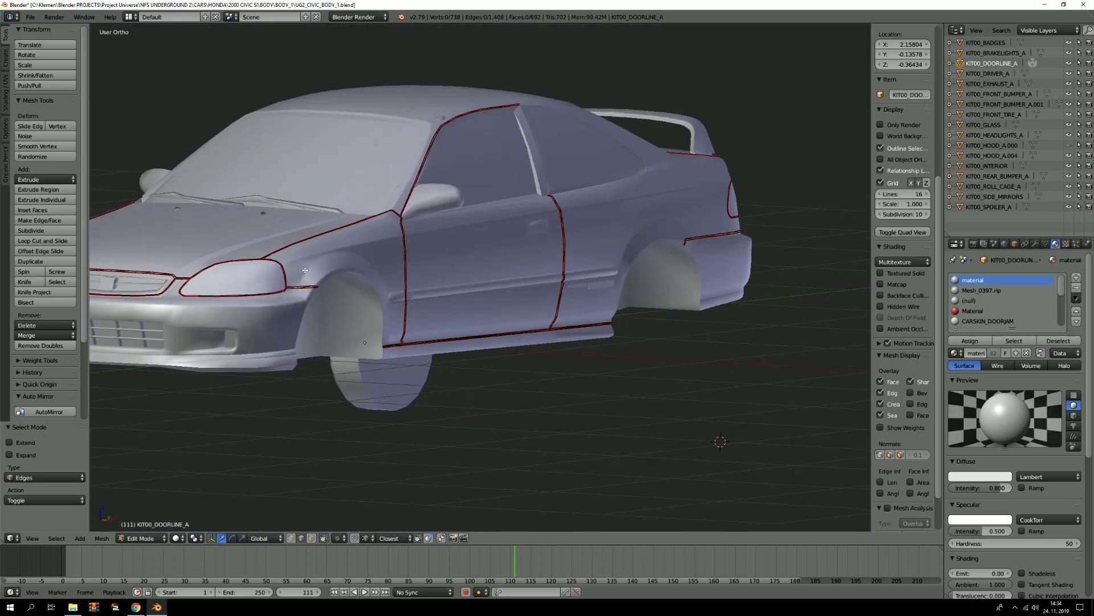
shift+middle_drag(304, 273, 613, 275)
scroll(437, 309, up, 4)
shift+middle_drag(437, 308, 589, 319)
scroll(480, 308, down, 3)
middle_drag(333, 291, 606, 284)
key(Tab)
scroll(606, 286, down, 6)
middle_drag(454, 269, 588, 311)
shift+middle_drag(589, 310, 371, 303)
scroll(371, 302, up, 2)
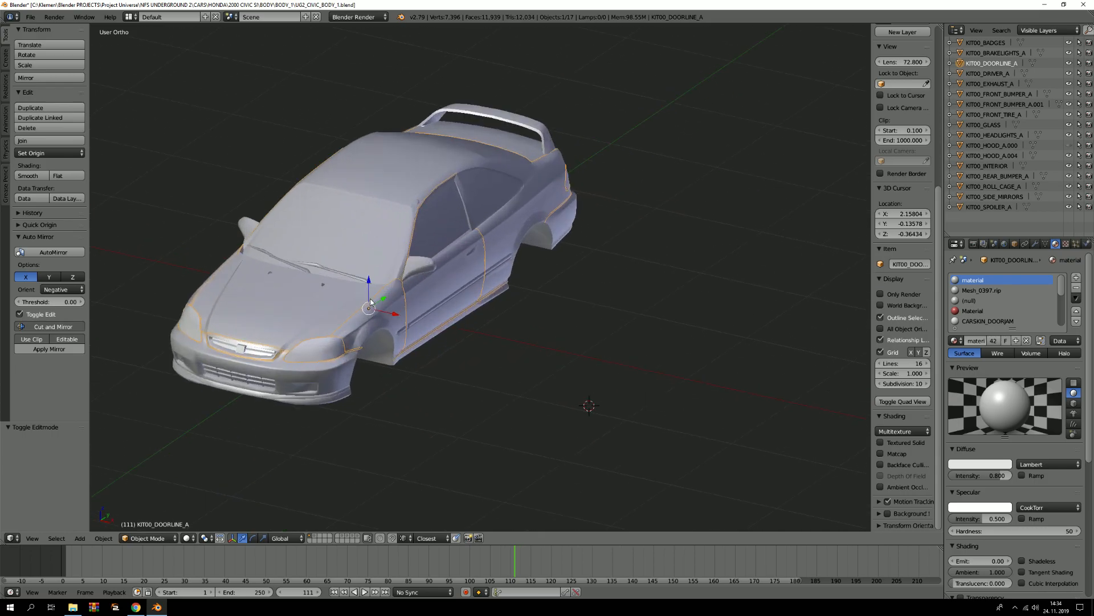
key(h)
Show layer 2, open CIVICHB_KIT00_SKIRT_LEFT_T0_A for editing and examine its edges along the hood-to-fender and door seams.
scroll(348, 297, up, 5)
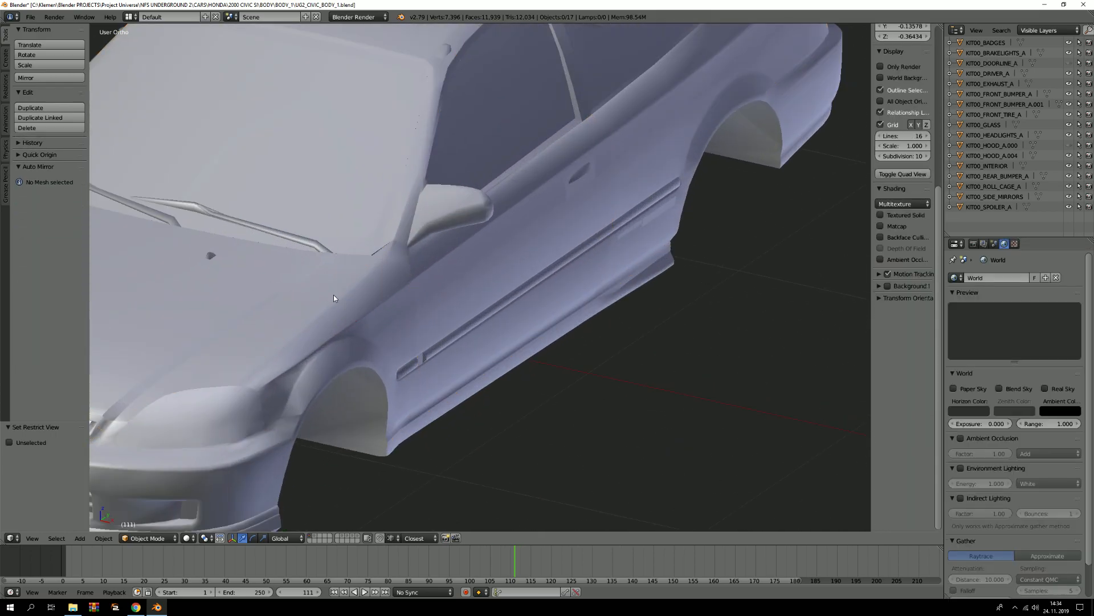
key(2)
shift+middle_drag(360, 306, 445, 260)
scroll(390, 268, up, 3)
right_click(389, 266)
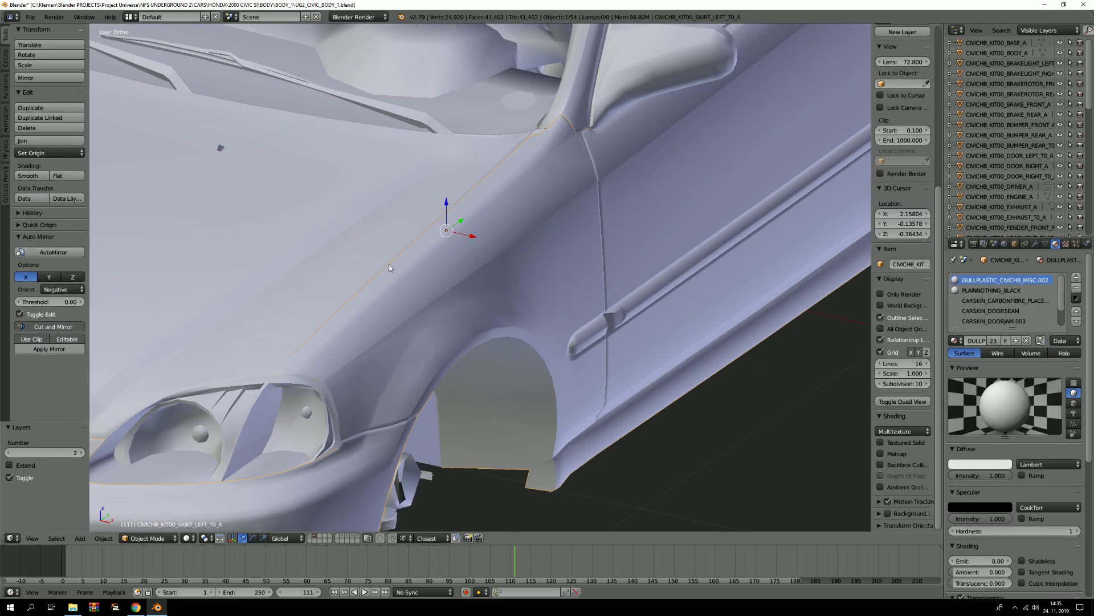
key(Tab)
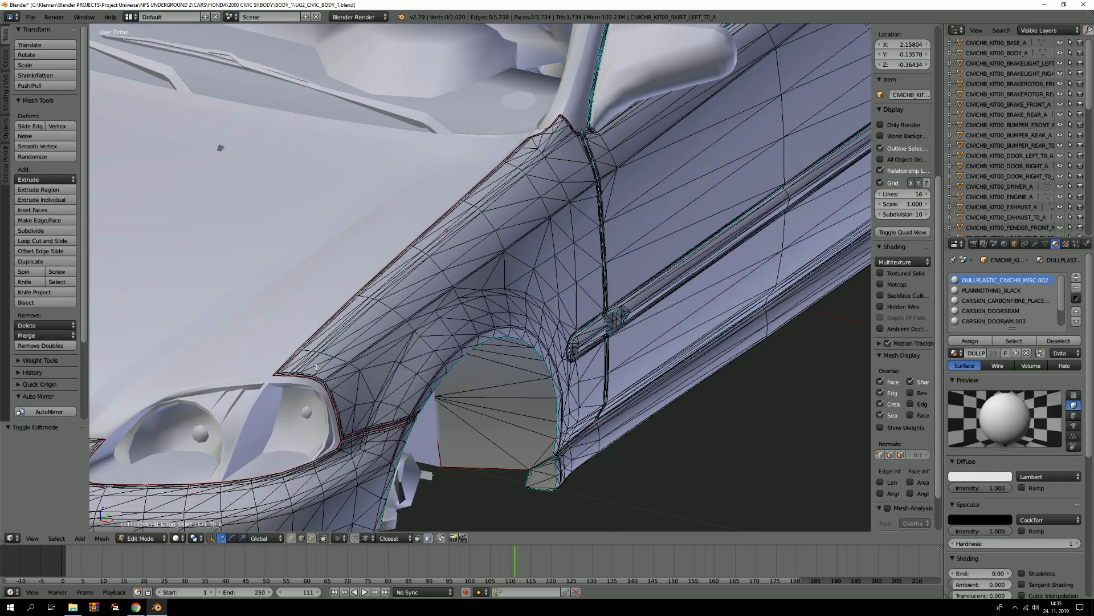
scroll(316, 366, up, 3)
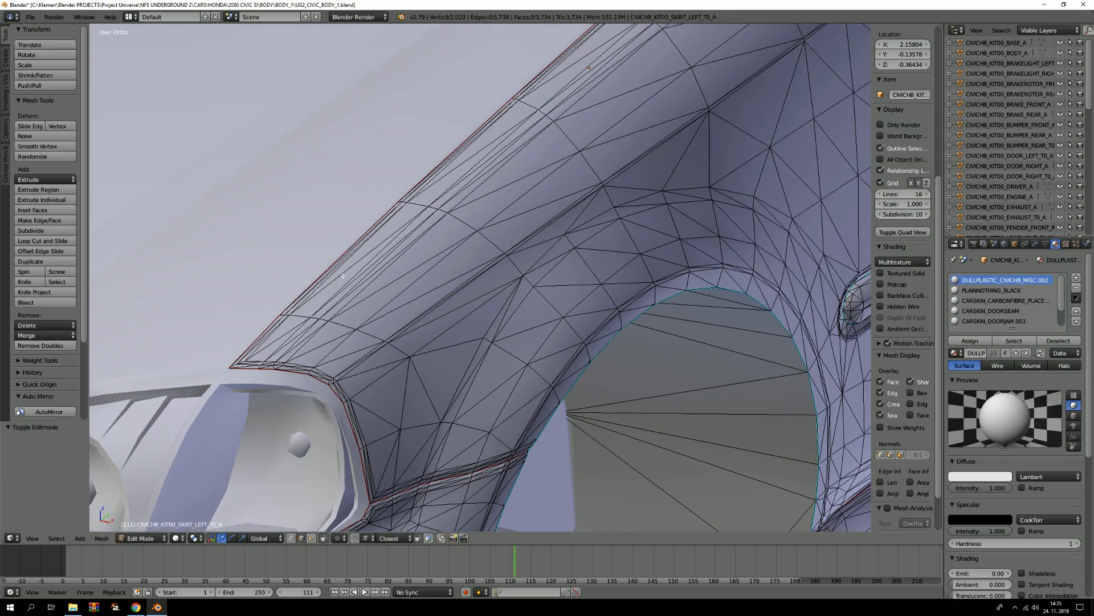
scroll(343, 276, up, 3)
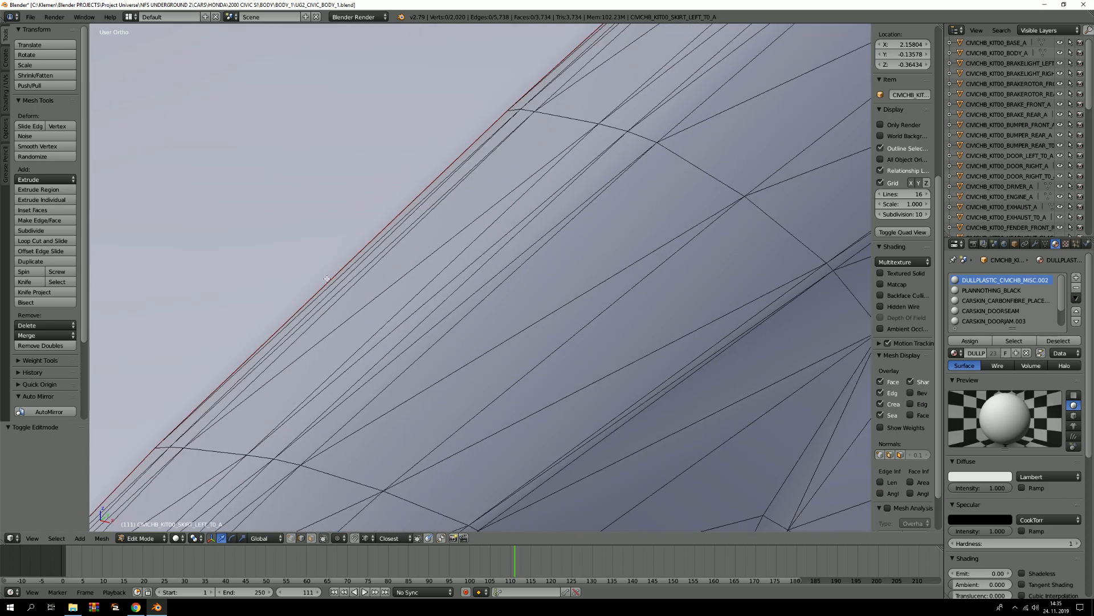
scroll(344, 280, down, 4)
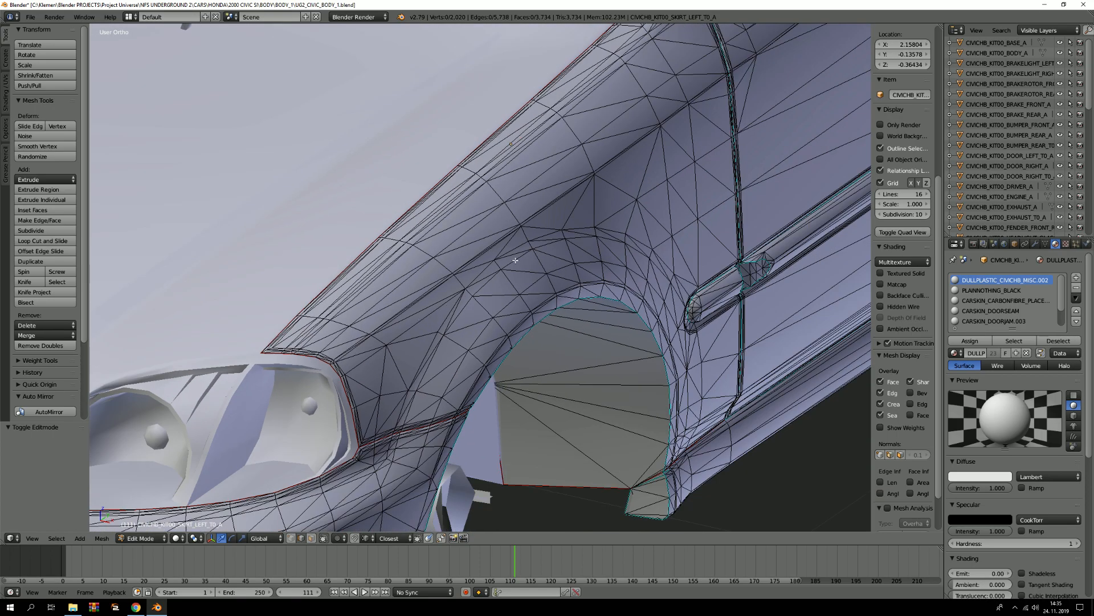
middle_drag(516, 261, 436, 230)
shift+middle_drag(827, 236, 478, 212)
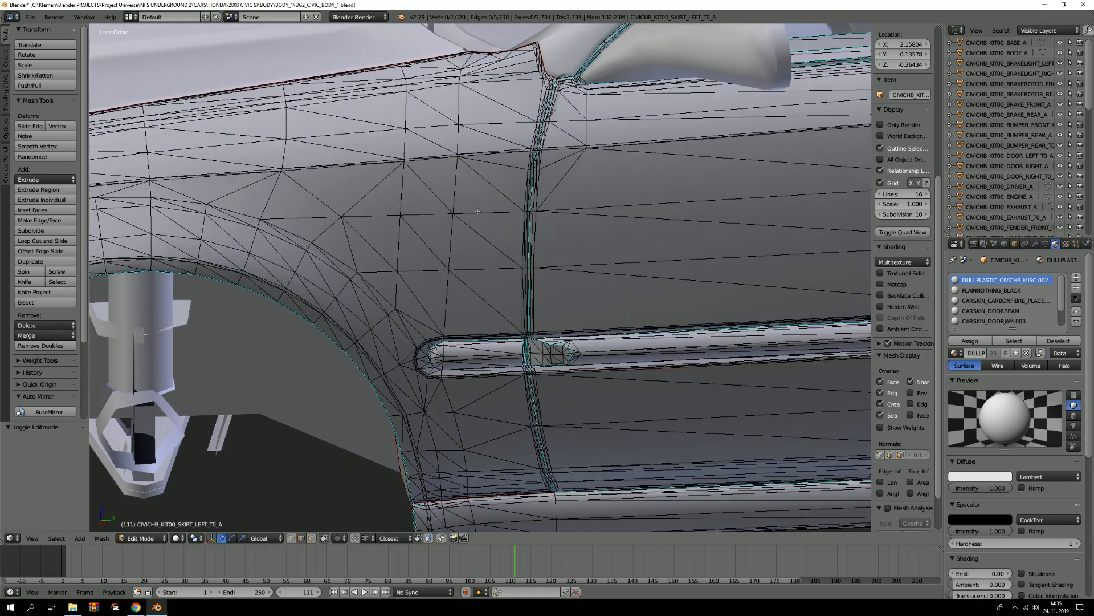
In face selection mode, mark a stretch of the modelled door seam's faces above the side moulding and clear the selection.
scroll(477, 211, up, 5)
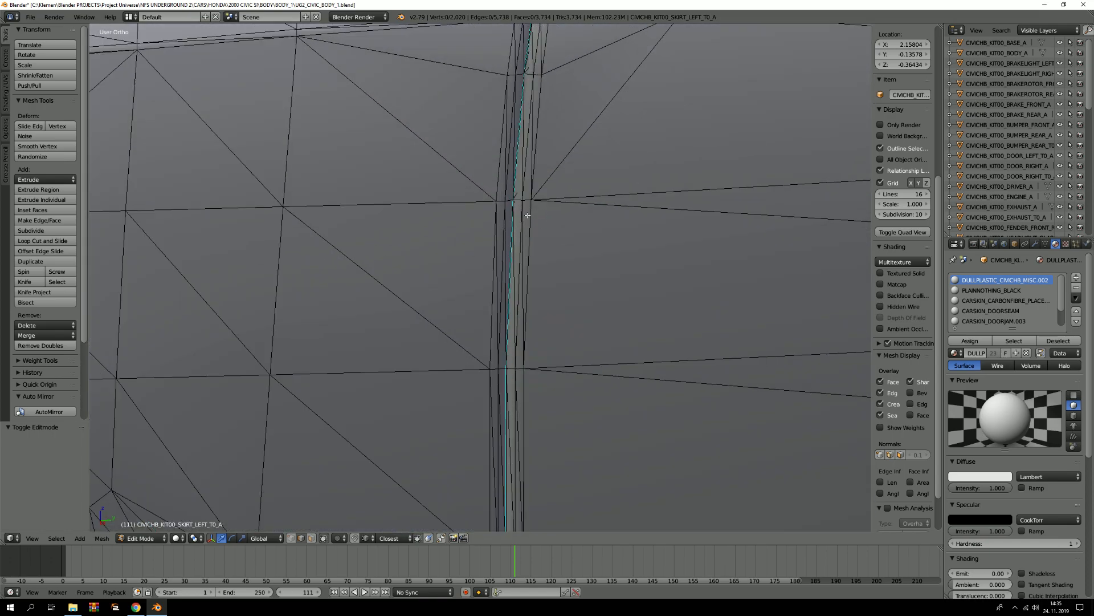
key(ctrl+Tab)
key(3)
key(c)
mouse_move(507, 215)
mouse_down()
mouse_move(511, 255)
mouse_move(515, 188)
mouse_move(512, 199)
mouse_up()
right_click(512, 200)
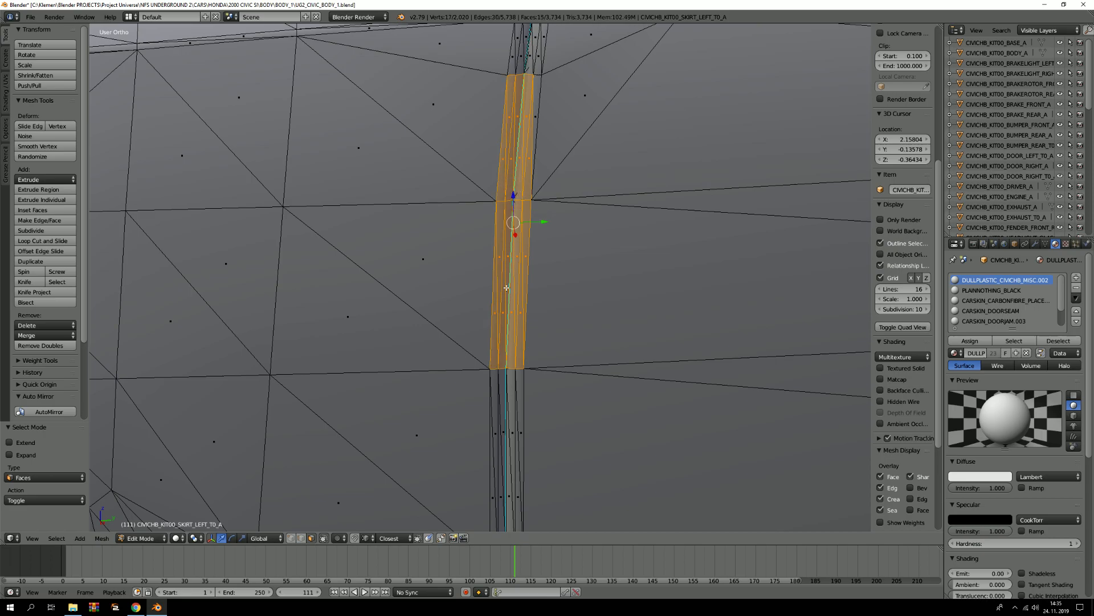
scroll(508, 269, down, 3)
key(a)
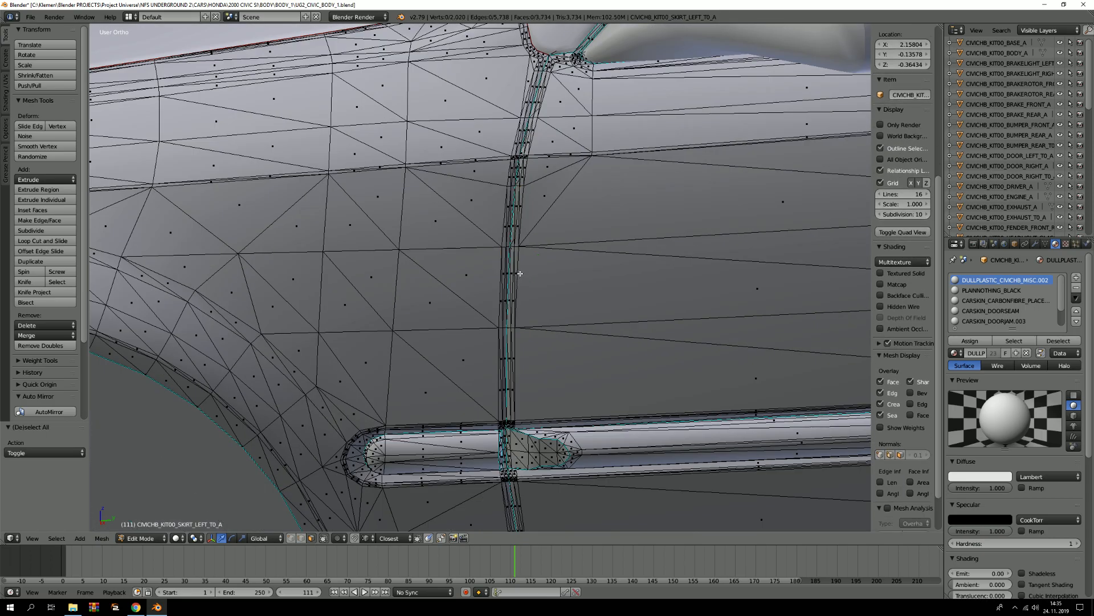
shift+middle_drag(490, 258, 464, 308)
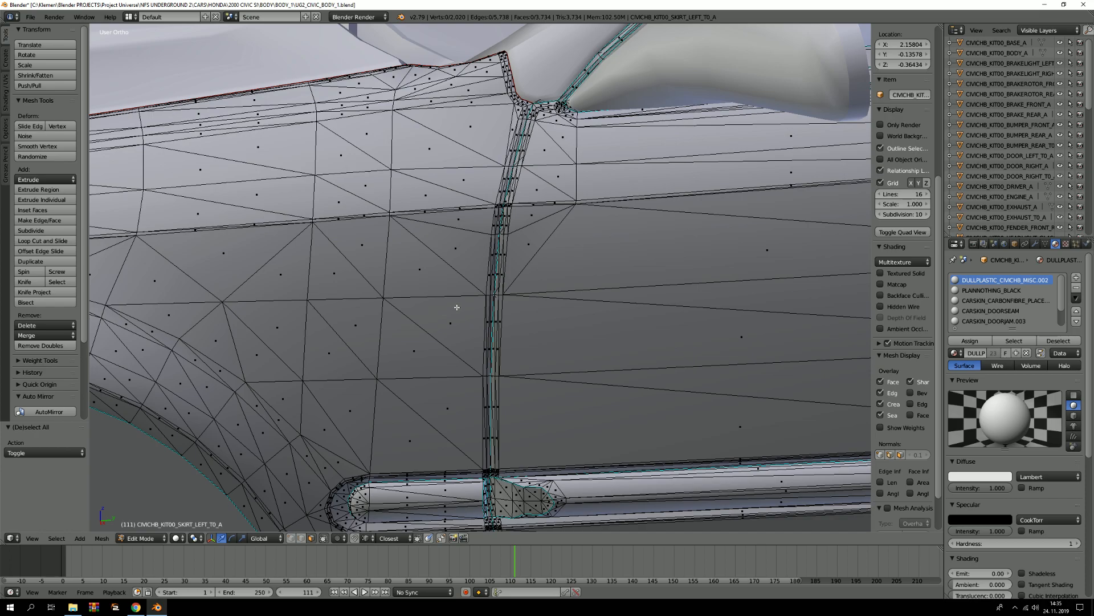
Finish editing the detailed body, show layer 1 and open KIT00_HOOD_A.004 to examine the edges along its door seam.
key(Tab)
key(1)
right_click(532, 236)
scroll(529, 246, up, 3)
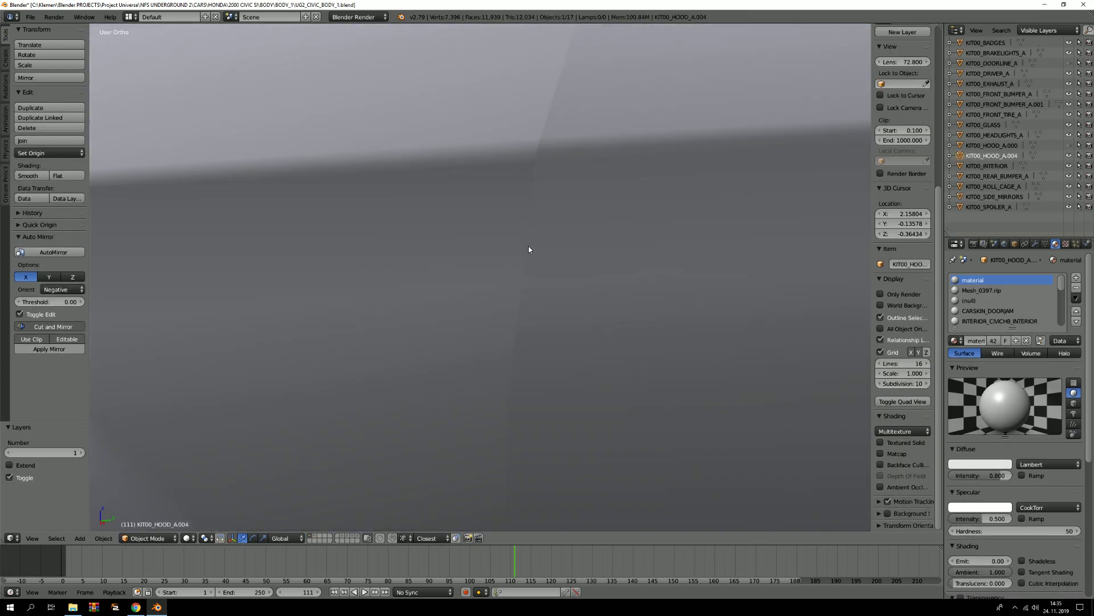
scroll(532, 249, down, 4)
right_click(533, 251)
right_click(533, 249)
key(Tab)
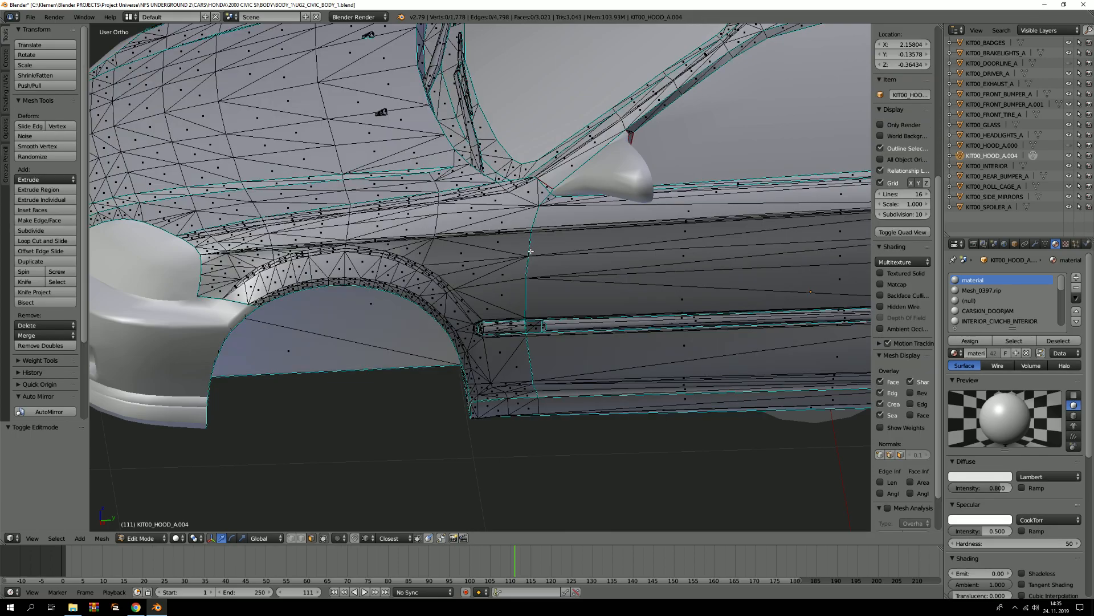
scroll(536, 233, up, 2)
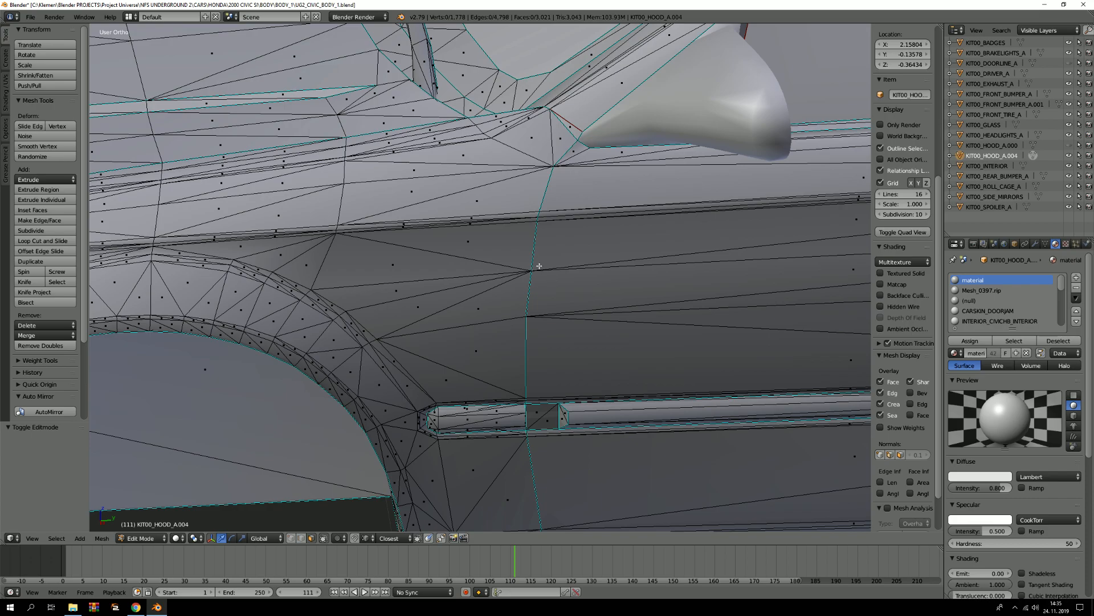
Finish editing the mesh and show layer 2 to compare the fender-to-door seam with the detailed body.
key(Tab)
scroll(545, 263, down, 5)
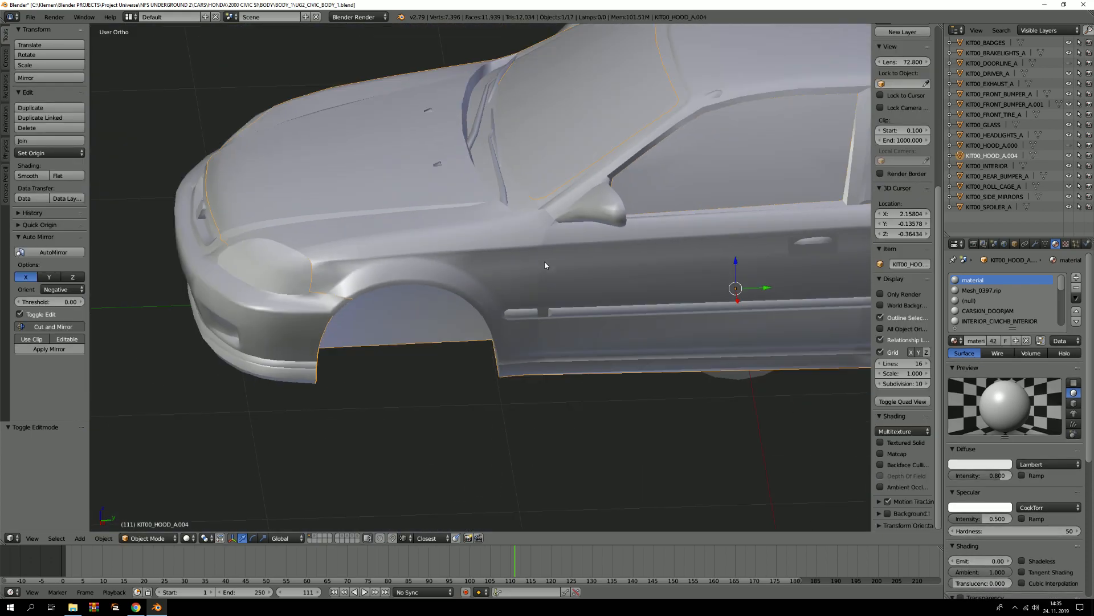
key(2)
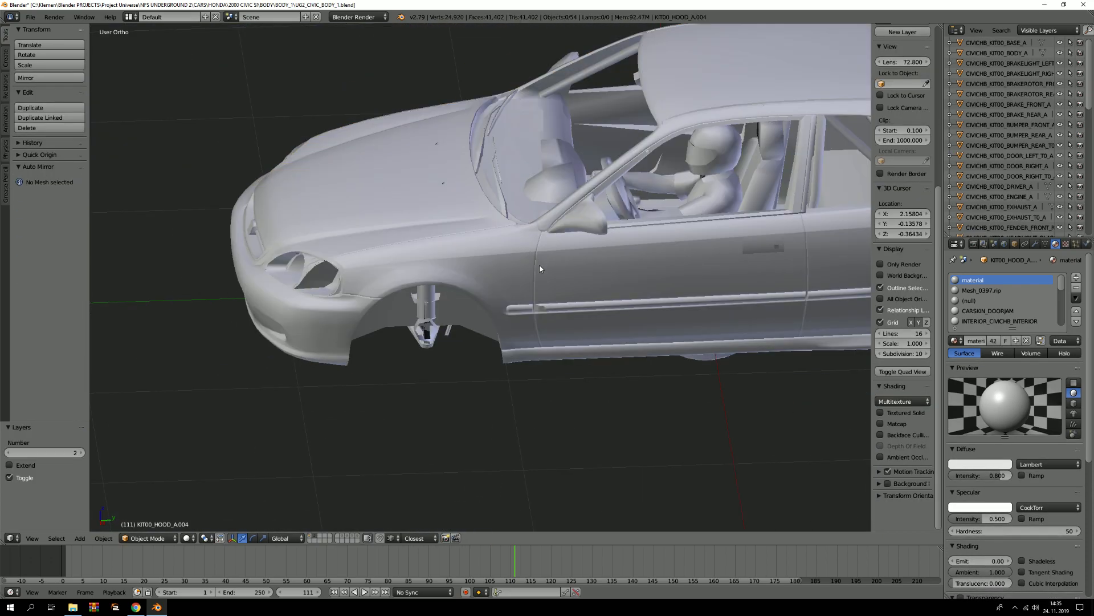
scroll(539, 264, up, 3)
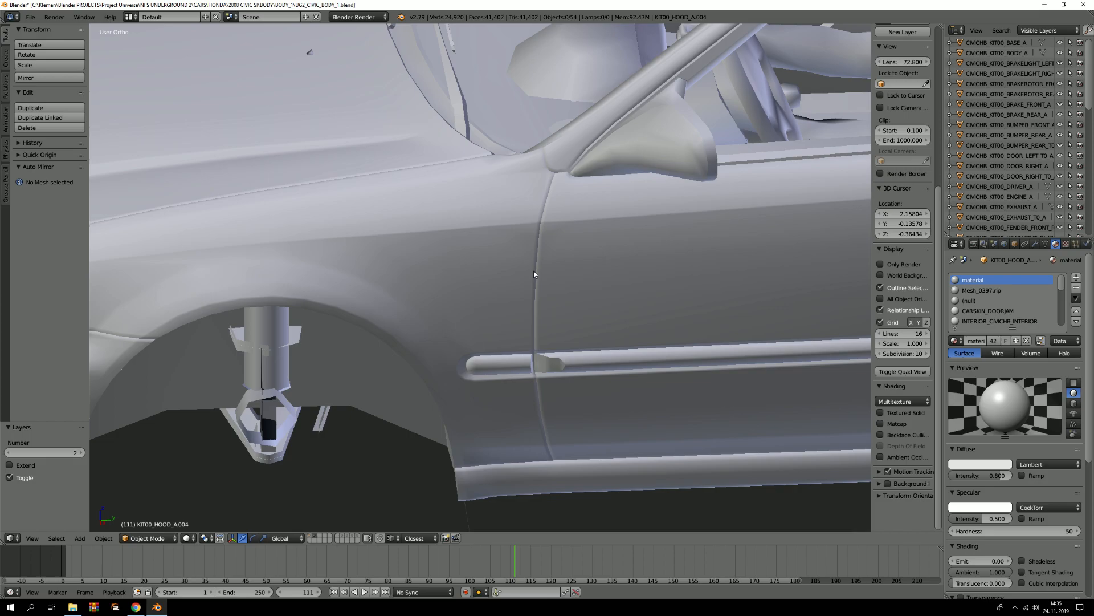
Return to layer 1 and open the KIT00_HOOD_A.004 body mesh for editing.
key(1)
key(Tab)
key(Tab)
scroll(513, 216, down, 4)
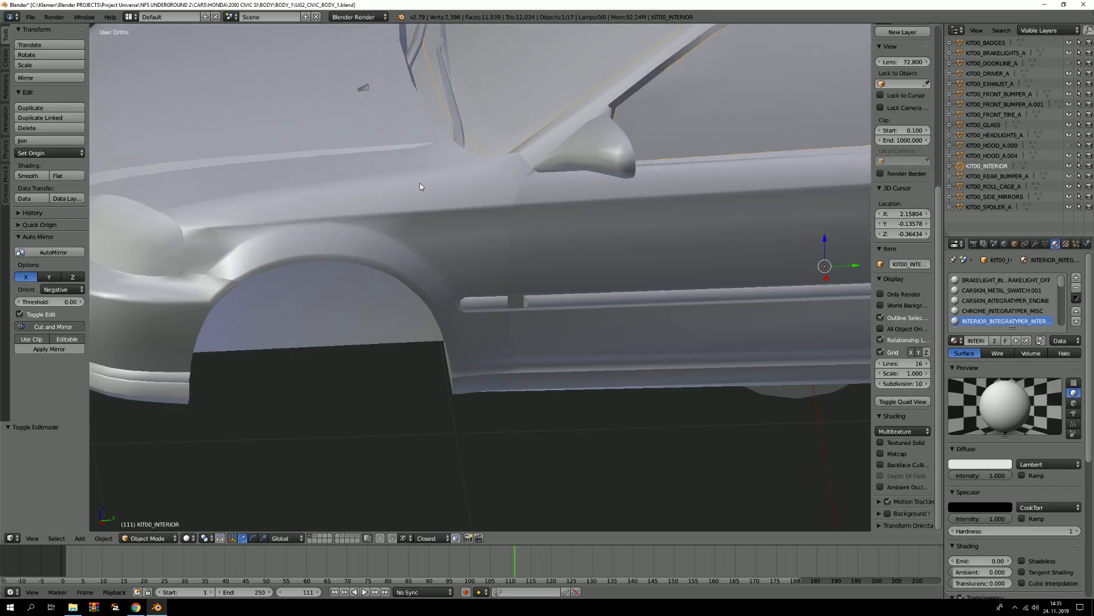
right_click(477, 191)
key(Tab)
scroll(477, 191, up, 5)
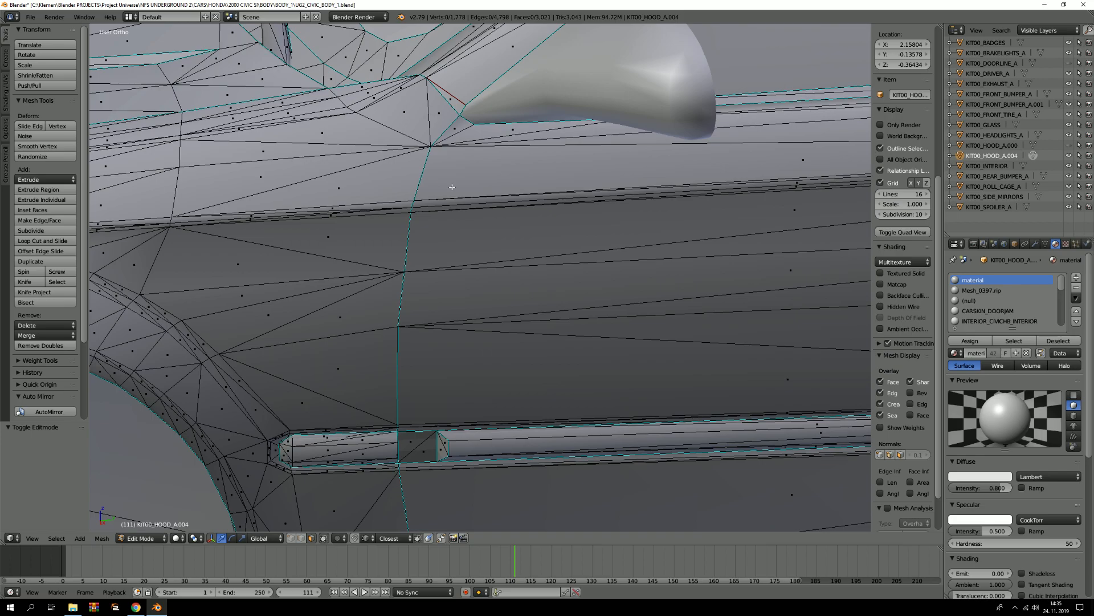
In edge selection mode, mark the diagonal triangle edges on both sides of the hood-to-fender seam and clear the selection.
scroll(452, 187, down, 6)
middle_drag(299, 161, 395, 173)
scroll(395, 172, up, 10)
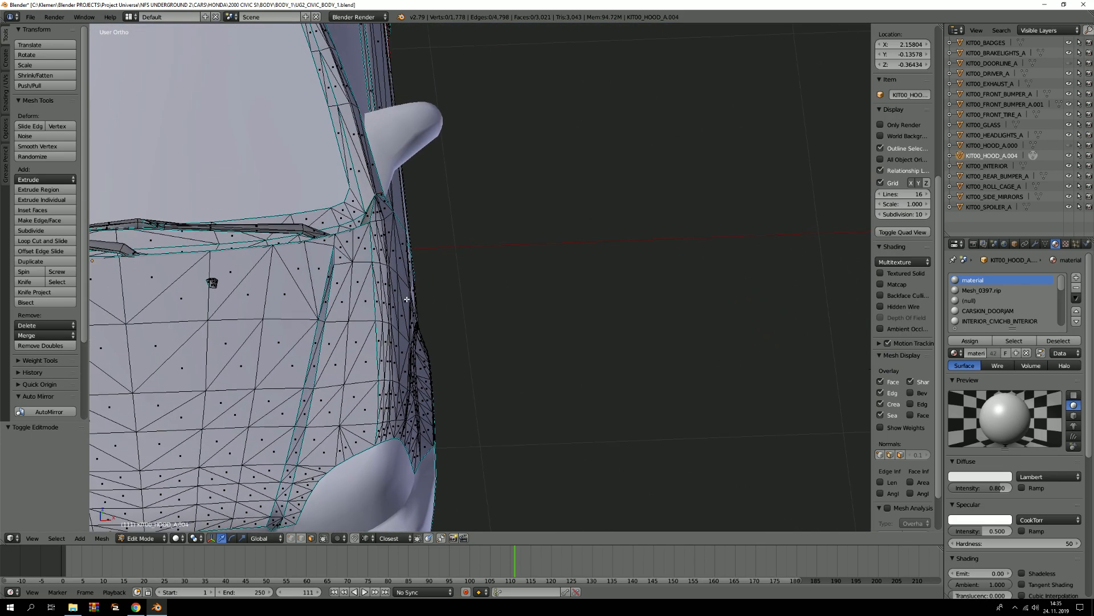
shift+middle_drag(312, 262, 416, 179)
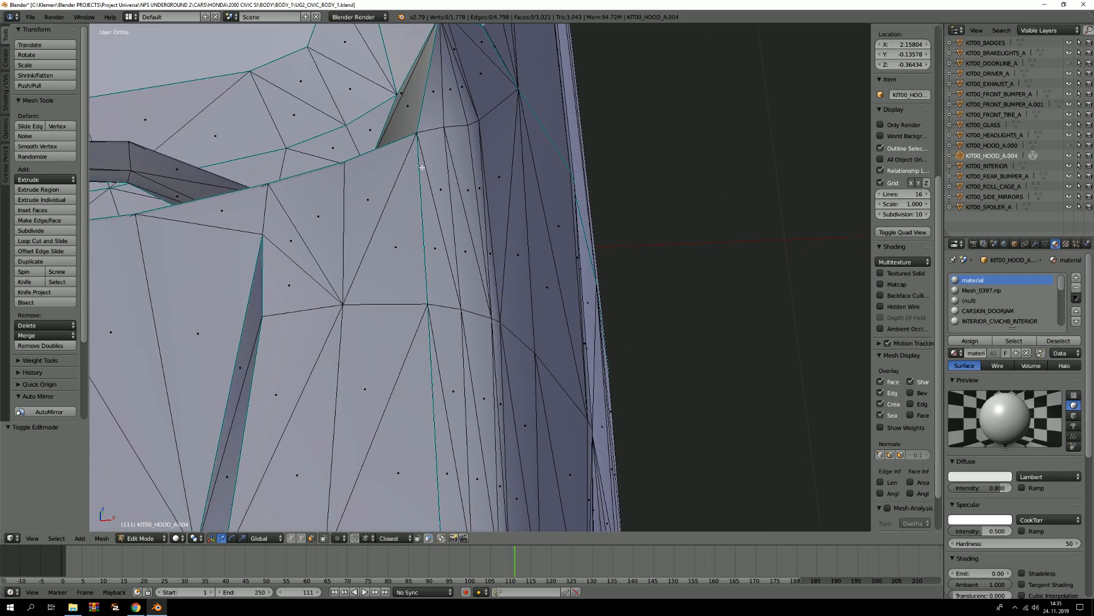
key(2)
right_click(426, 166)
shift+right_click(392, 193)
shift+middle_drag(398, 365, 406, 232)
shift+right_click(409, 240)
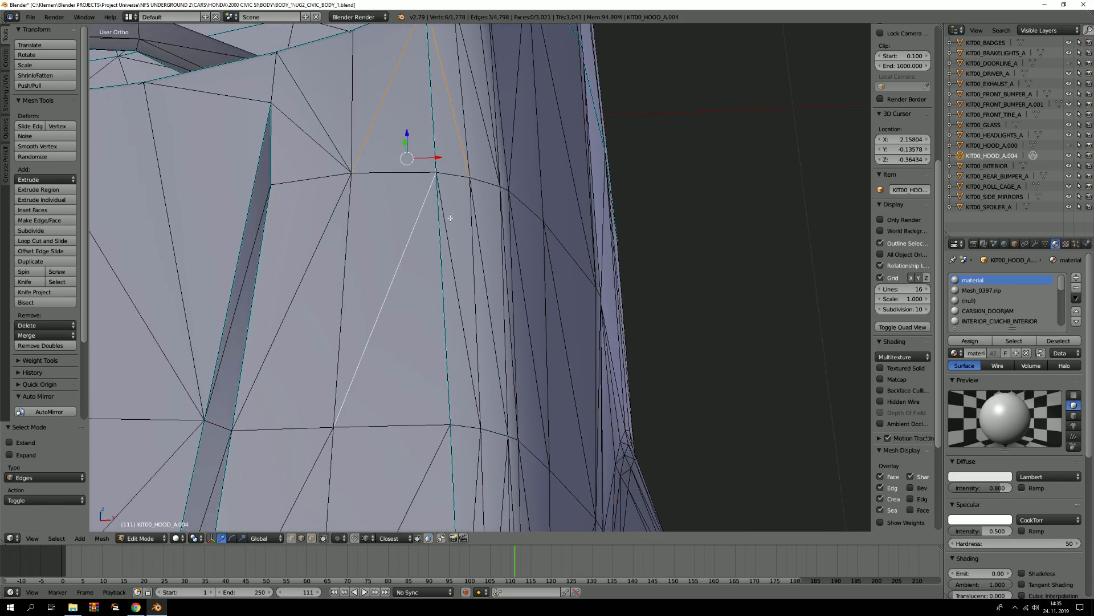
shift+right_click(454, 260)
scroll(439, 182, down, 6)
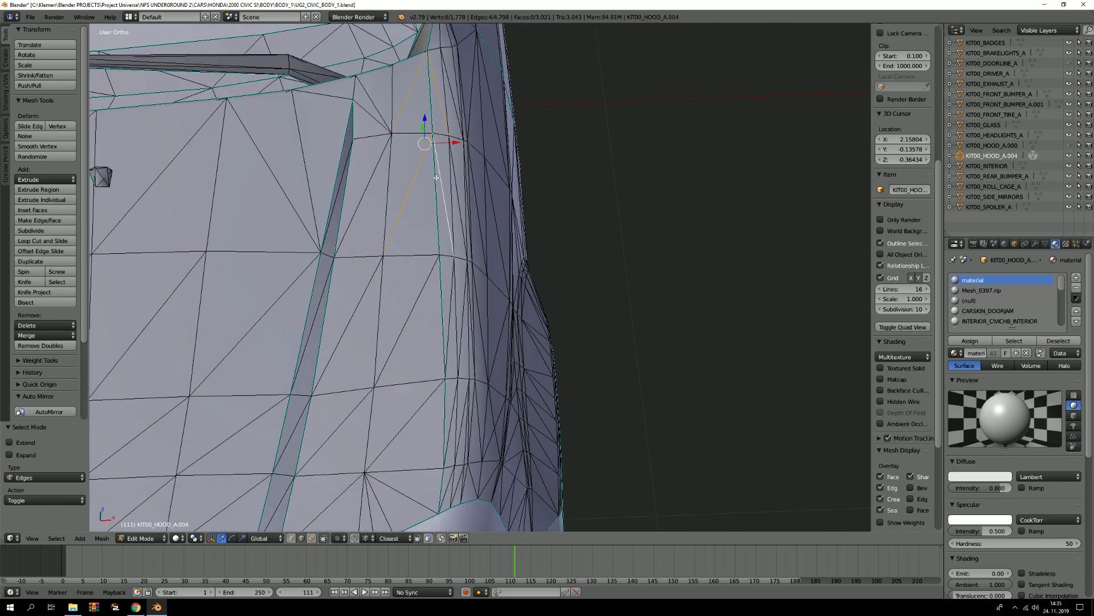
key(a)
Select the entire KIT00_HOOD_A.004 mesh and convert its triangles to quads.
key(a)
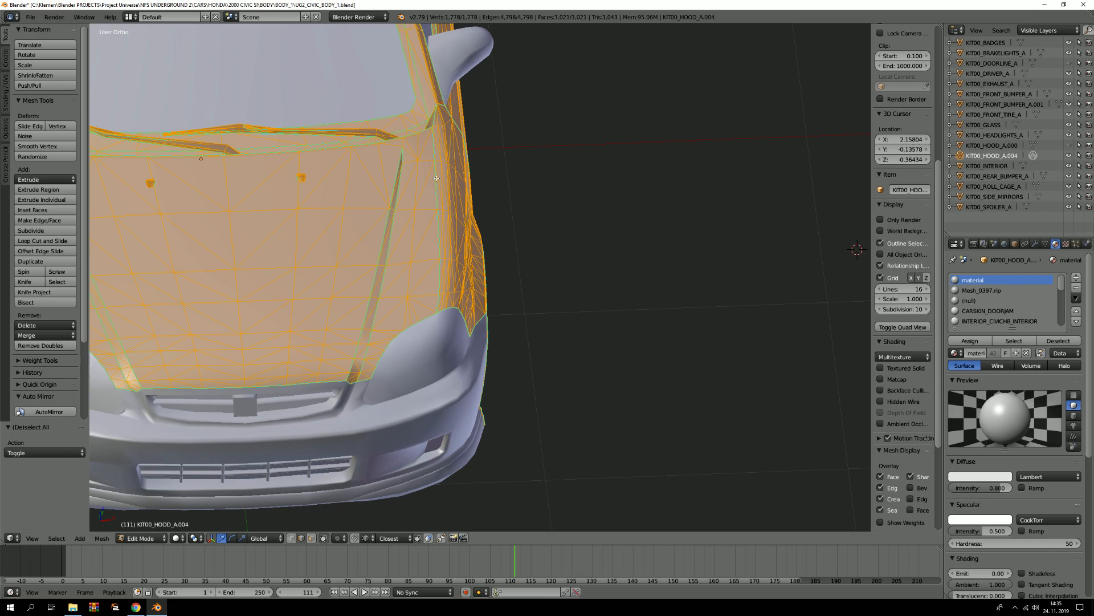
key(alt+j)
middle_drag(437, 179, 449, 276)
scroll(448, 276, up, 4)
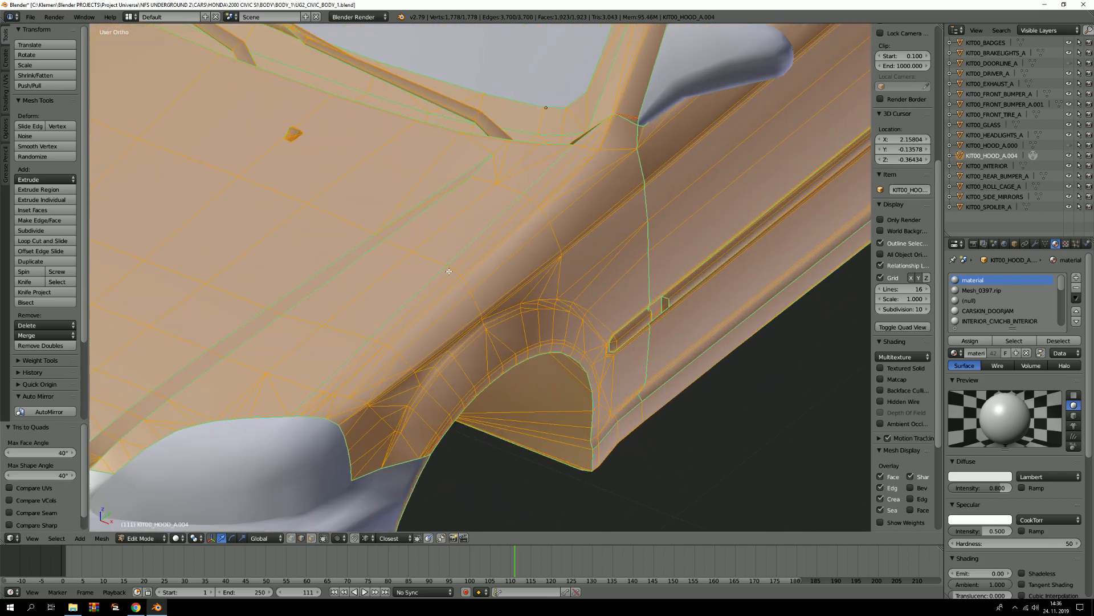
scroll(449, 271, down, 2)
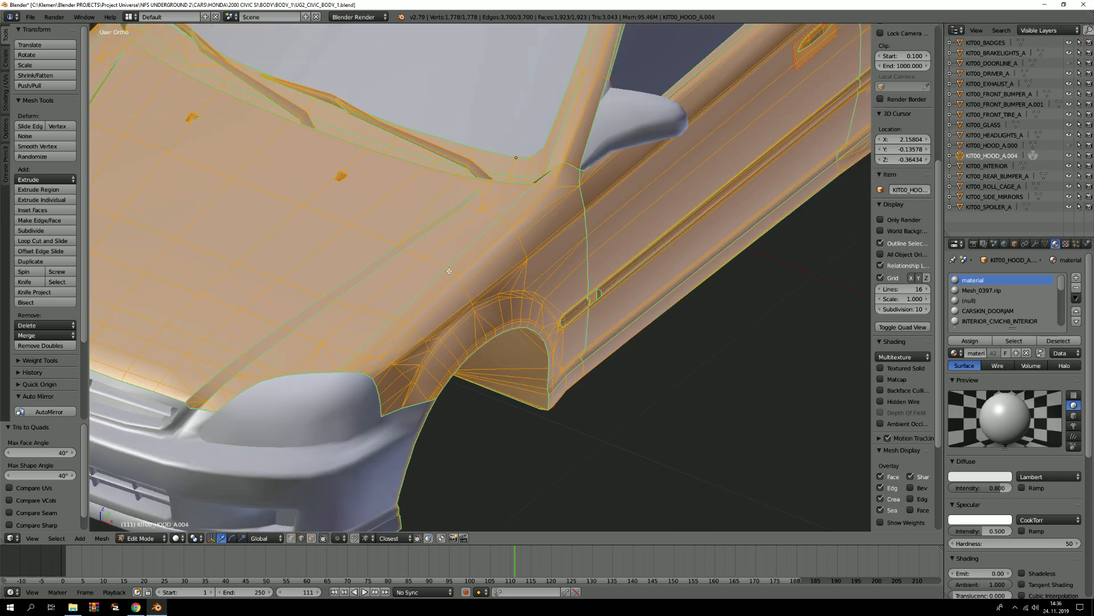
Convert the whole KIT00_HOOD_A.004 mesh back to triangles and clear the selection.
scroll(450, 271, down, 3)
scroll(473, 331, up, 5)
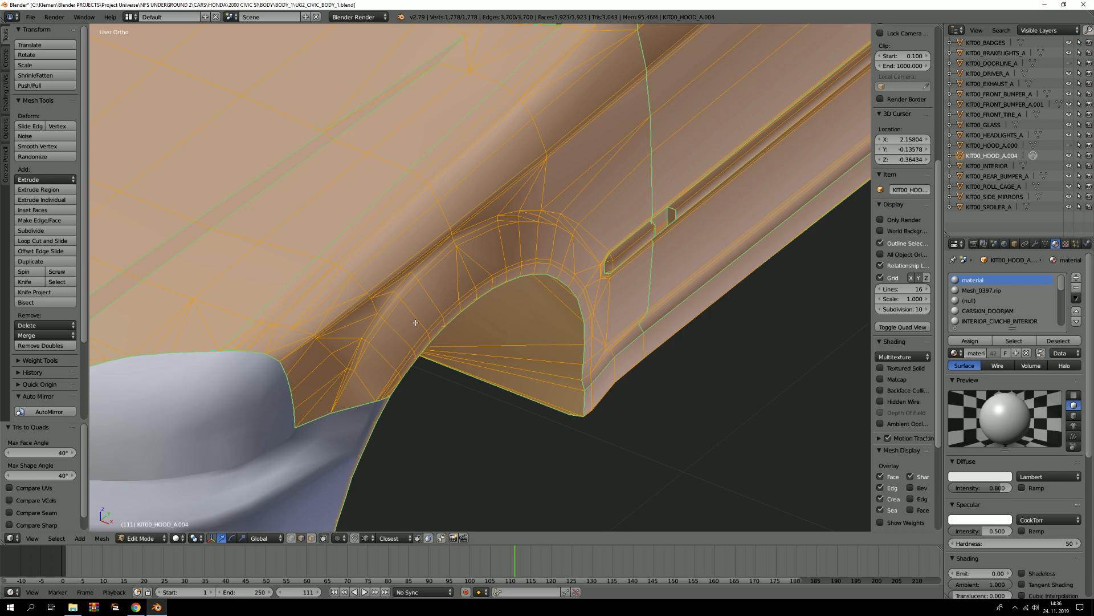
scroll(415, 322, down, 8)
scroll(358, 249, up, 4)
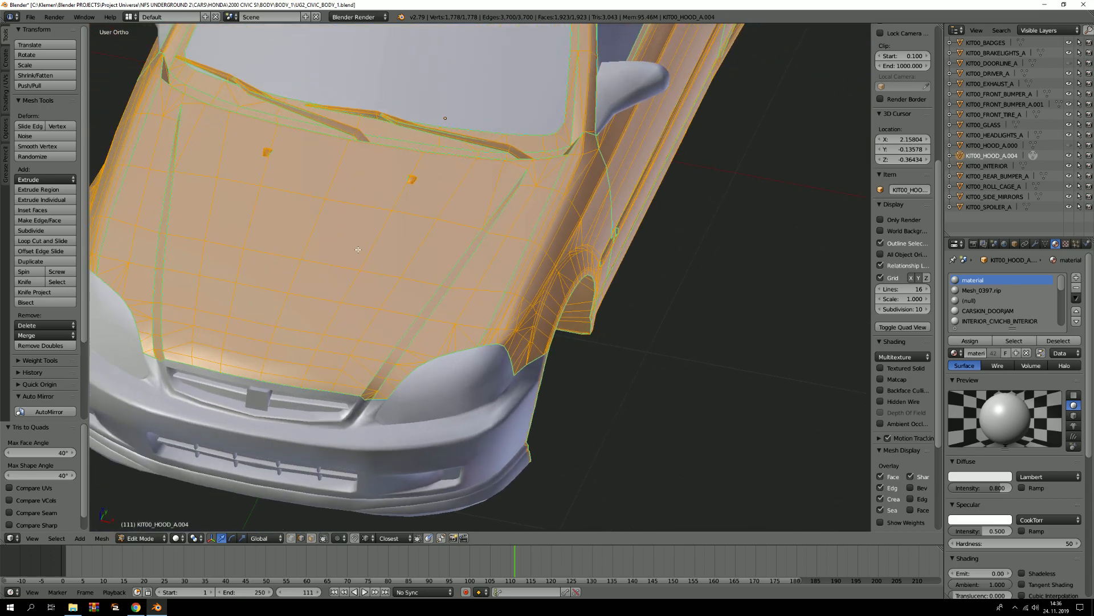
key(ctrl+t)
scroll(468, 253, up, 8)
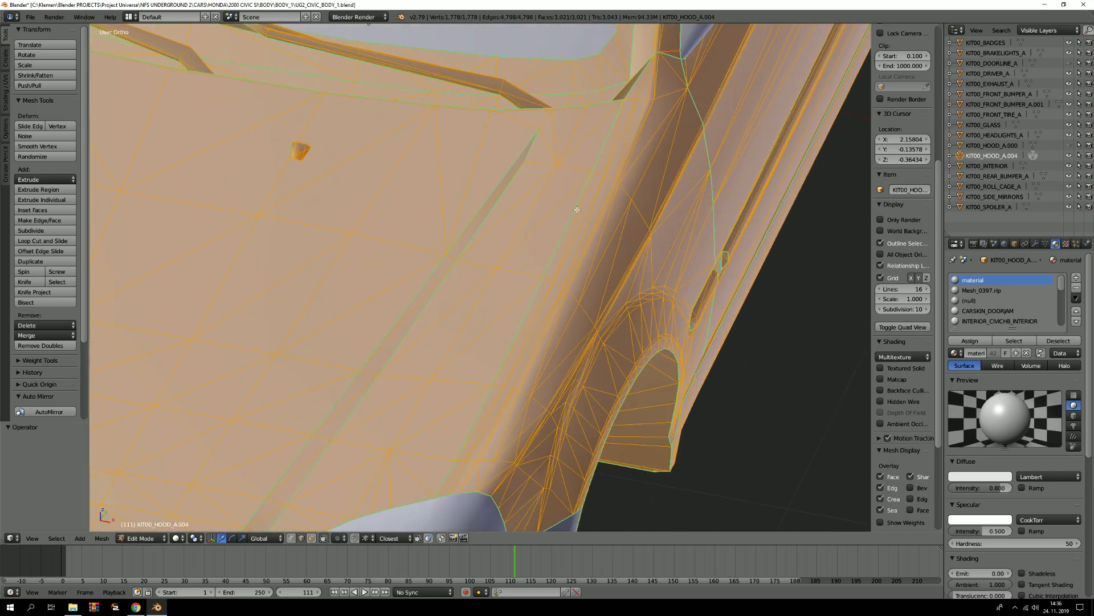
key(a)
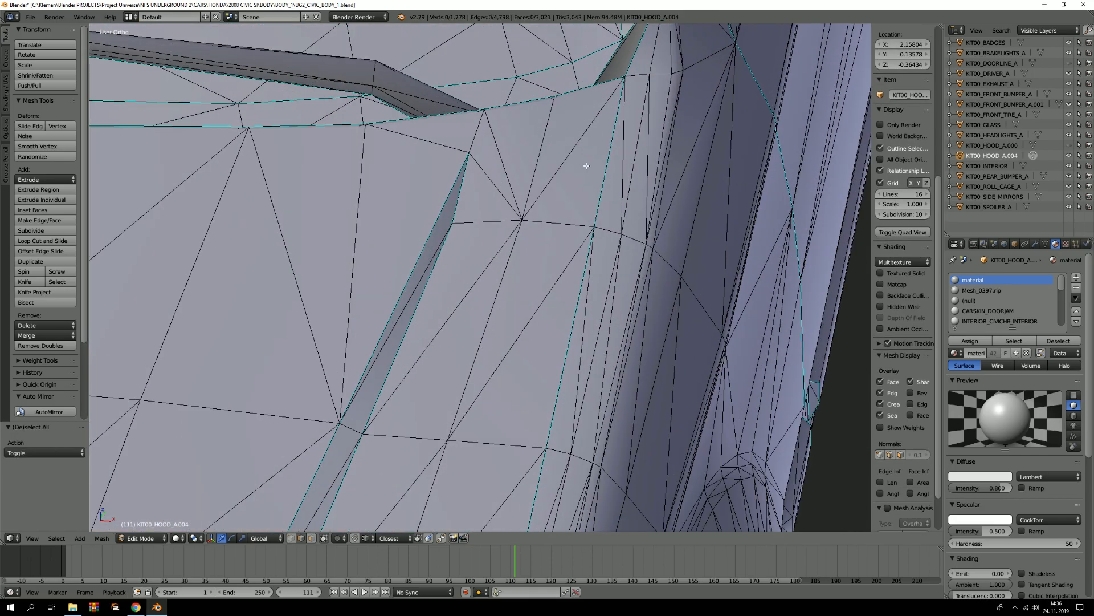
Dissolve the diagonal edges on both sides of the hood-to-fender seam, from the windshield corner down to the headlight.
right_click(577, 164)
shift+right_click(619, 164)
shift+middle_drag(544, 326, 526, 241)
shift+right_click(521, 242)
shift+right_click(558, 233)
scroll(530, 262, down, 4)
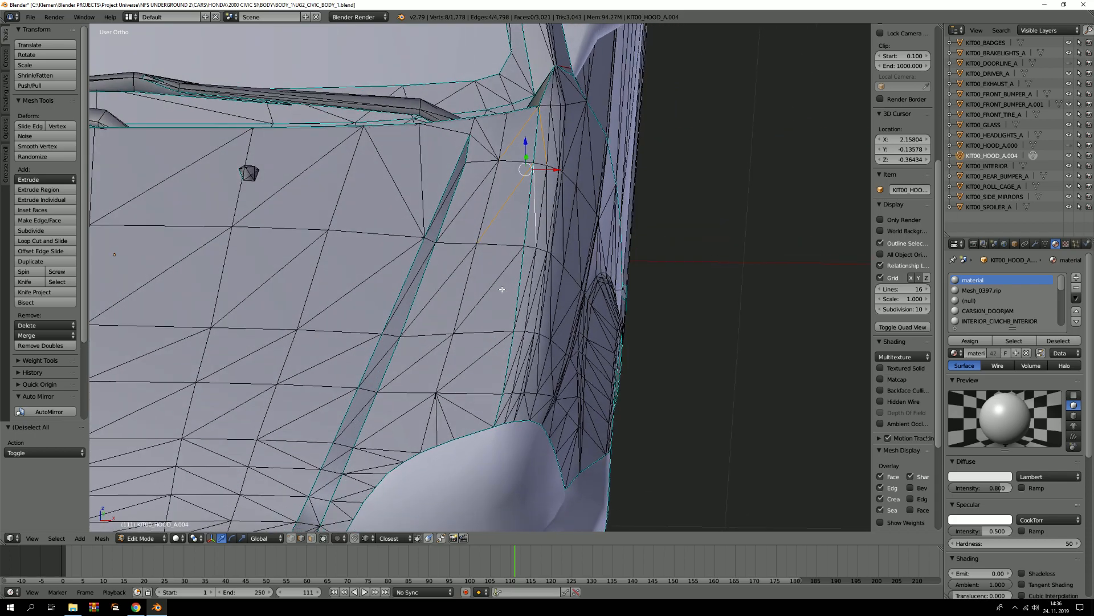
scroll(501, 289, up, 2)
shift+right_click(540, 276)
shift+right_click(536, 281)
shift+right_click(484, 408)
shift+right_click(520, 392)
shift+middle_drag(493, 469, 491, 421)
shift+right_click(503, 419)
shift+right_click(450, 425)
key(x)
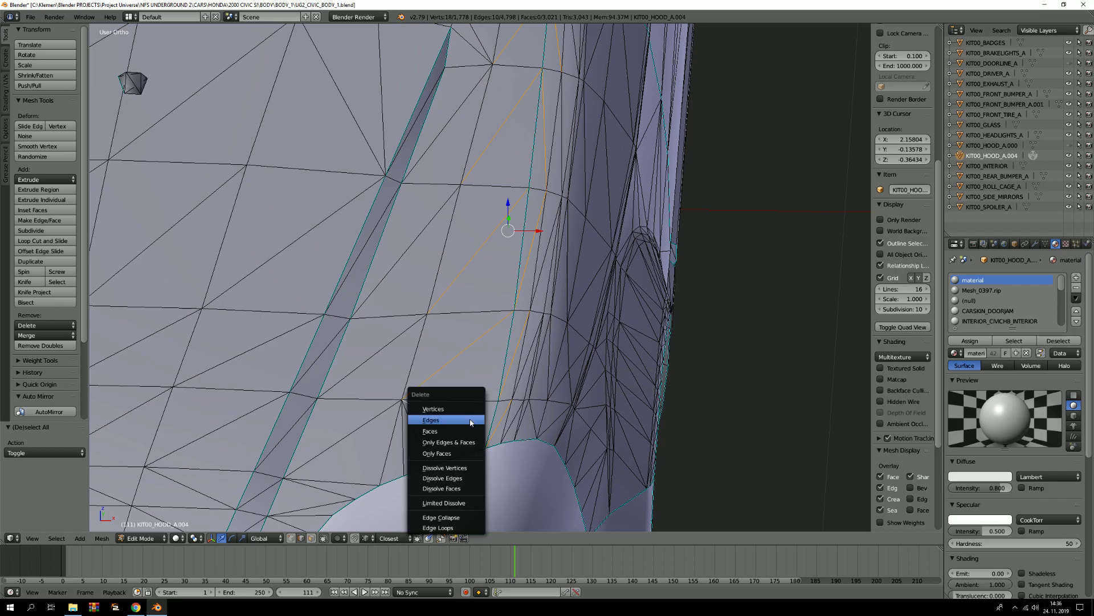
click(471, 479)
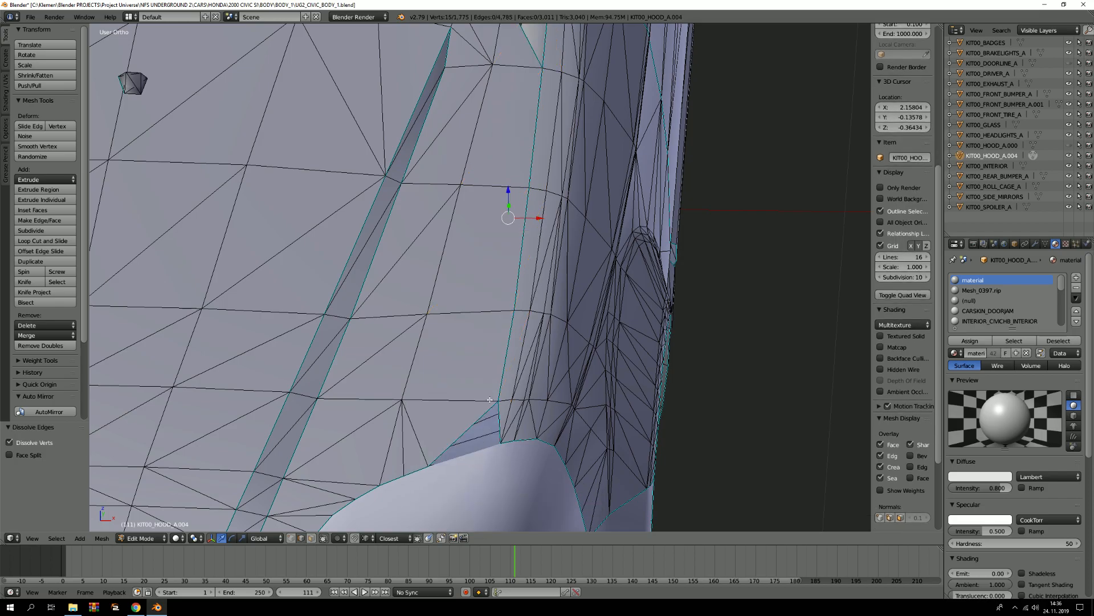
In vertex selection mode, fill the triangular hole beside the seam at the windshield corner with a face.
middle_drag(472, 445, 407, 299)
key(a)
middle_drag(370, 327, 330, 335)
scroll(251, 389, up, 4)
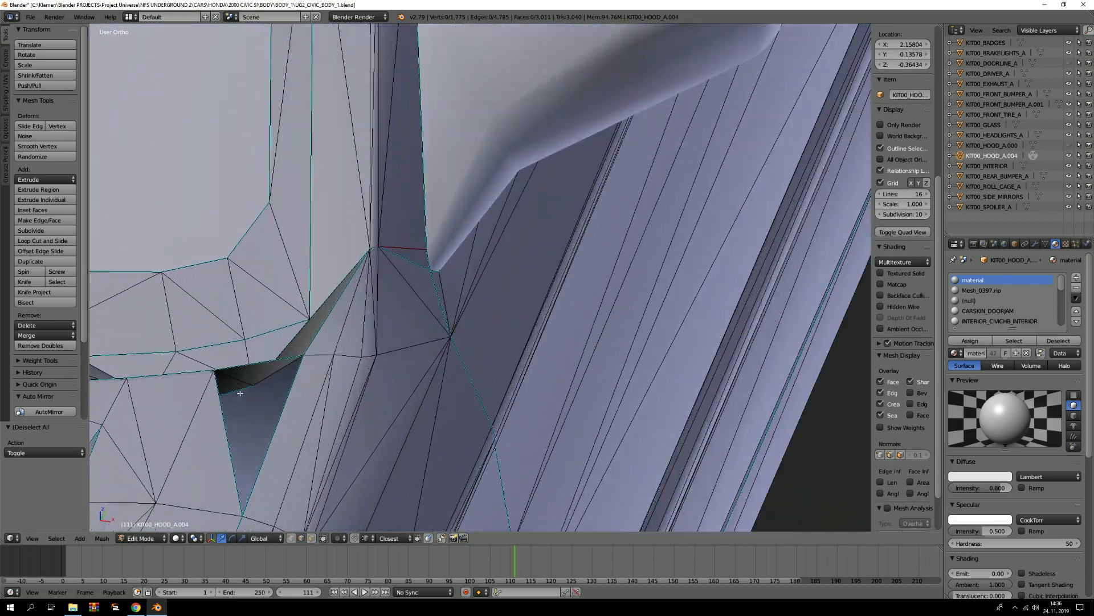
shift+middle_drag(262, 383, 346, 328)
key(ctrl+Tab)
key(1)
right_click(303, 312)
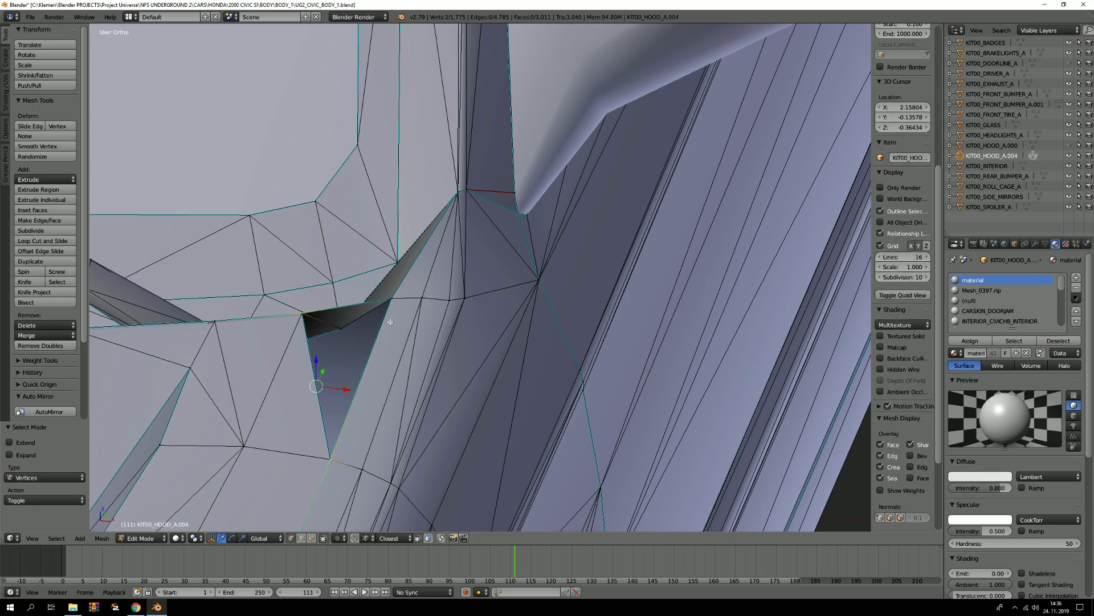
key(f)
key(a)
middle_drag(391, 325, 390, 333)
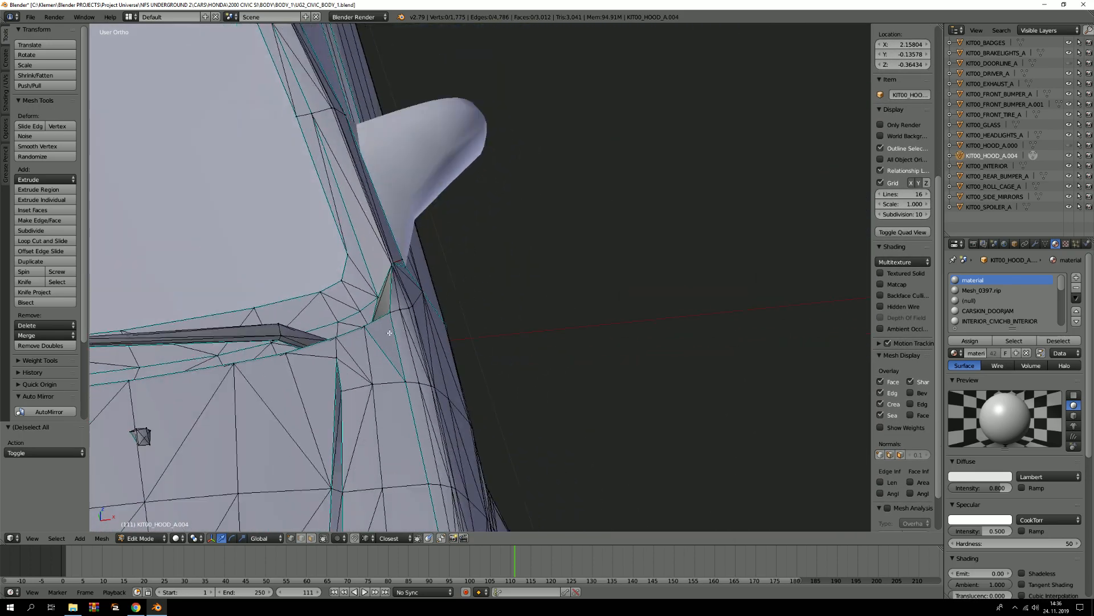
Fill the triangular hole beside the seam at the headlight's upper edge with a face.
scroll(765, 296, down, 5)
scroll(761, 242, up, 8)
right_click(365, 321)
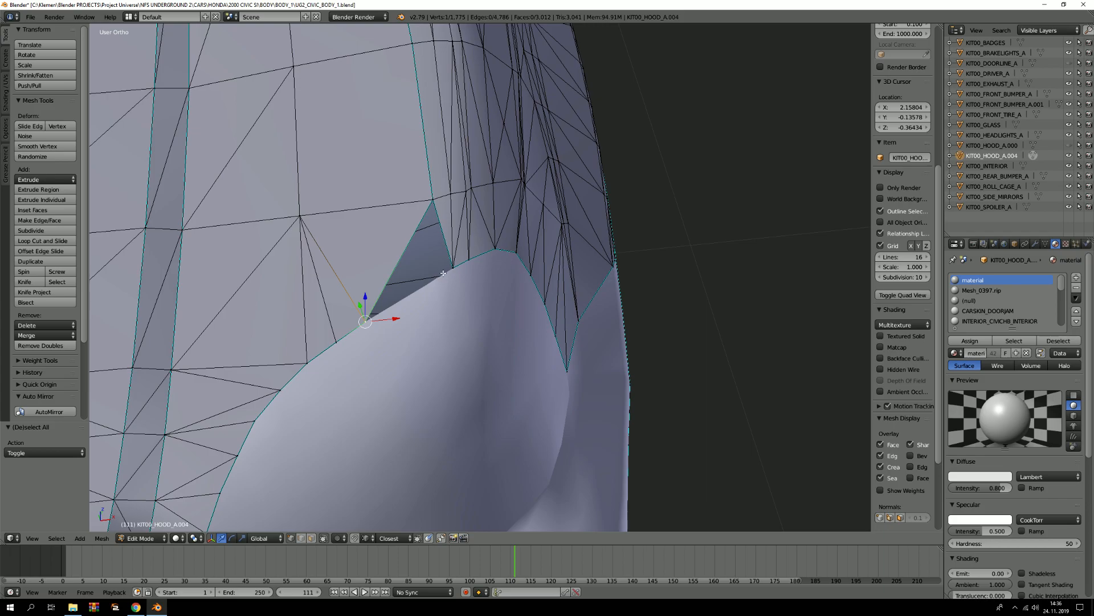
key(f)
scroll(224, 286, down, 3)
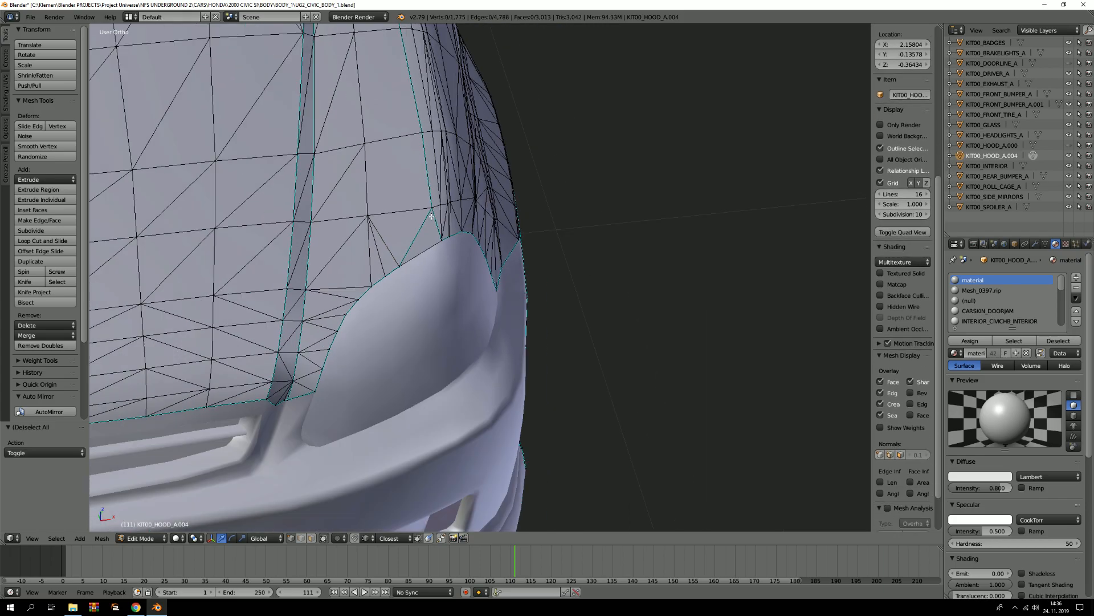
Remove doubles across the whole body mesh, recalculate its normals and clear the selection.
key(a)
click(59, 346)
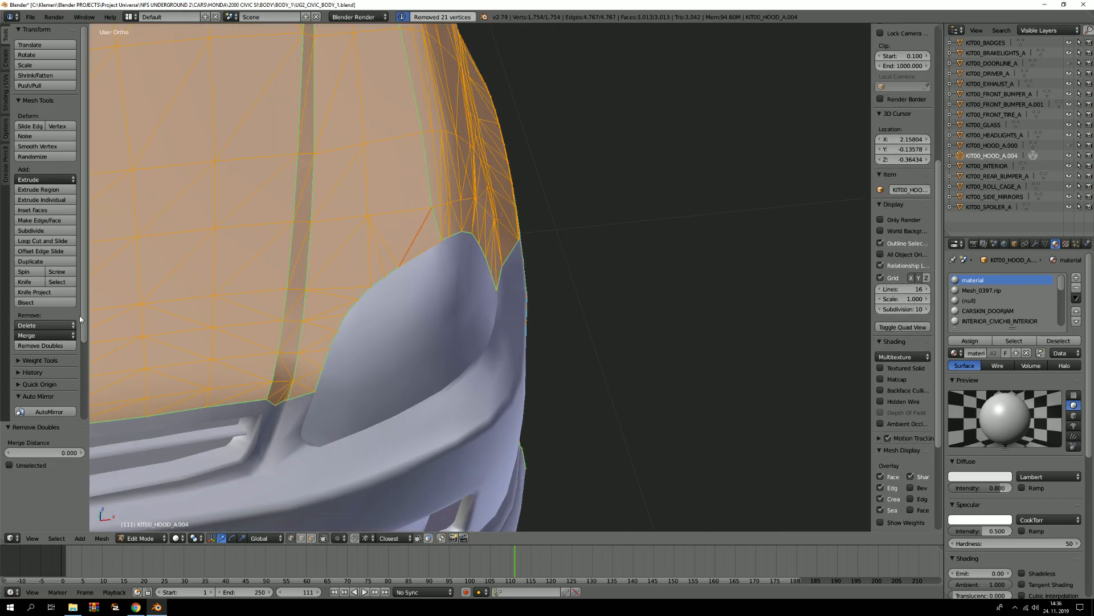
click(4, 97)
click(58, 119)
key(a)
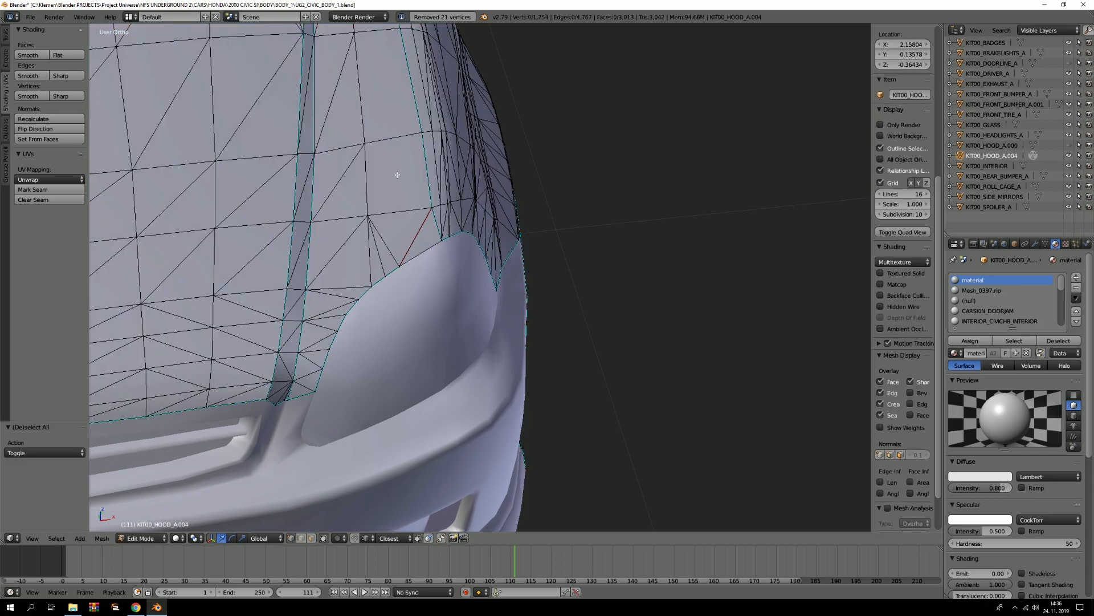
In edge selection mode, select the short cross edges on the fender side of the seam from windshield to headlight.
scroll(348, 300, up, 5)
middle_drag(348, 299, 302, 285)
scroll(357, 225, up, 4)
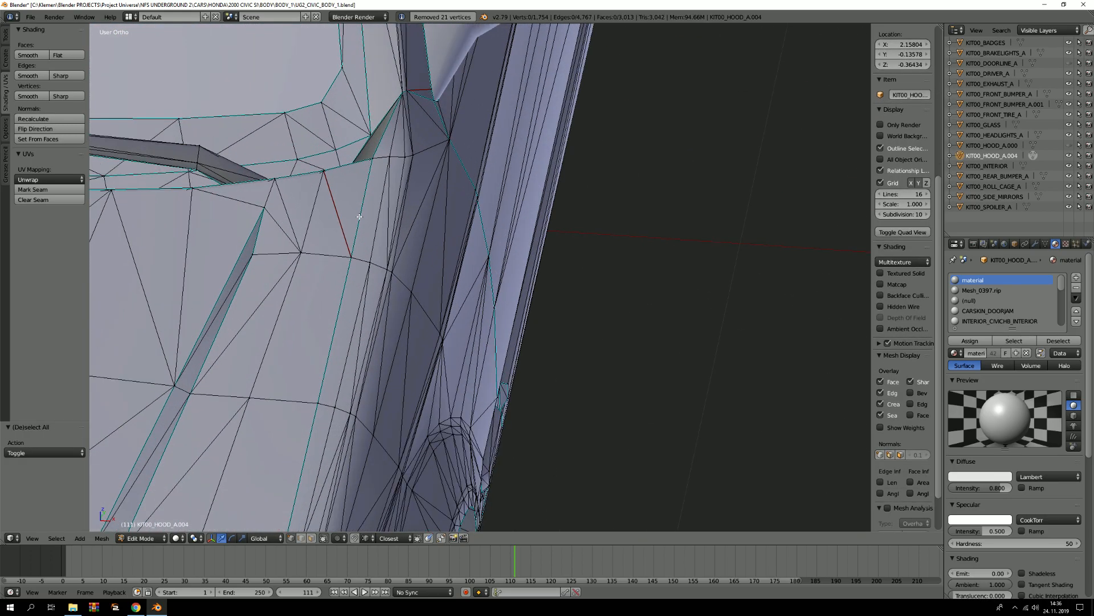
middle_drag(351, 225, 371, 217)
scroll(371, 213, up, 3)
key(2)
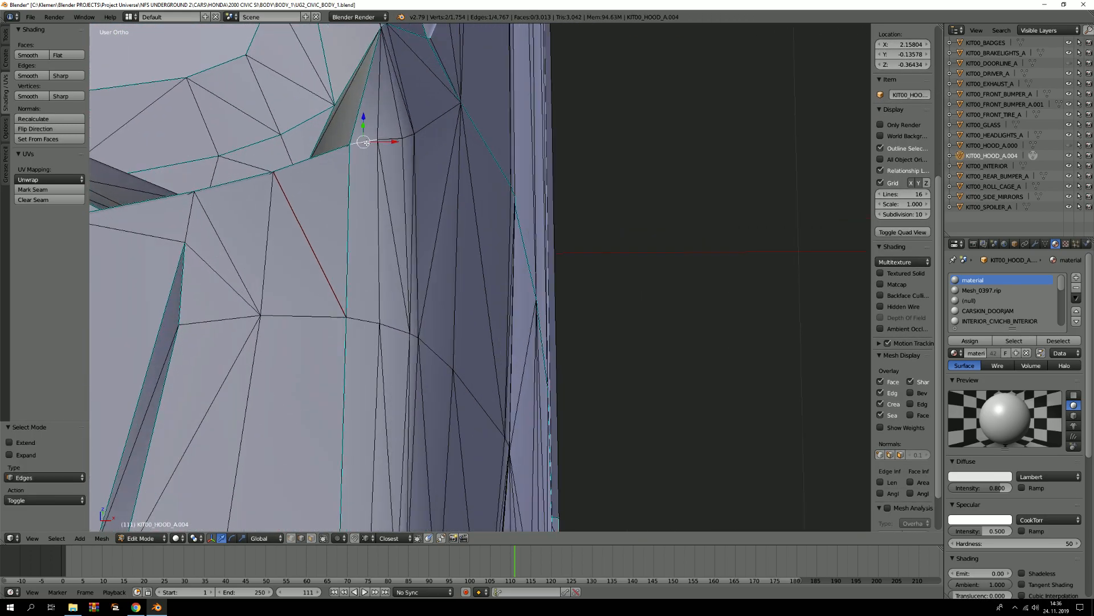
click(365, 143)
shift+right_click(362, 322)
shift+middle_drag(376, 343, 419, 40)
scroll(415, 200, down, 3)
shift+middle_drag(414, 197, 388, 142)
shift+right_click(387, 147)
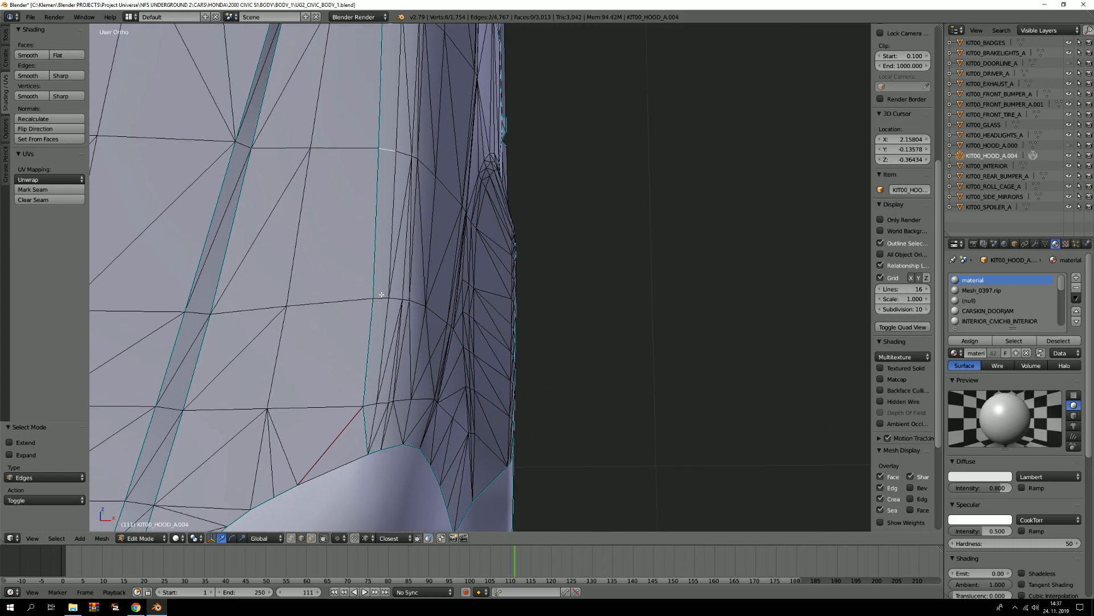
shift+right_click(368, 410)
key(e)
right_click(394, 396)
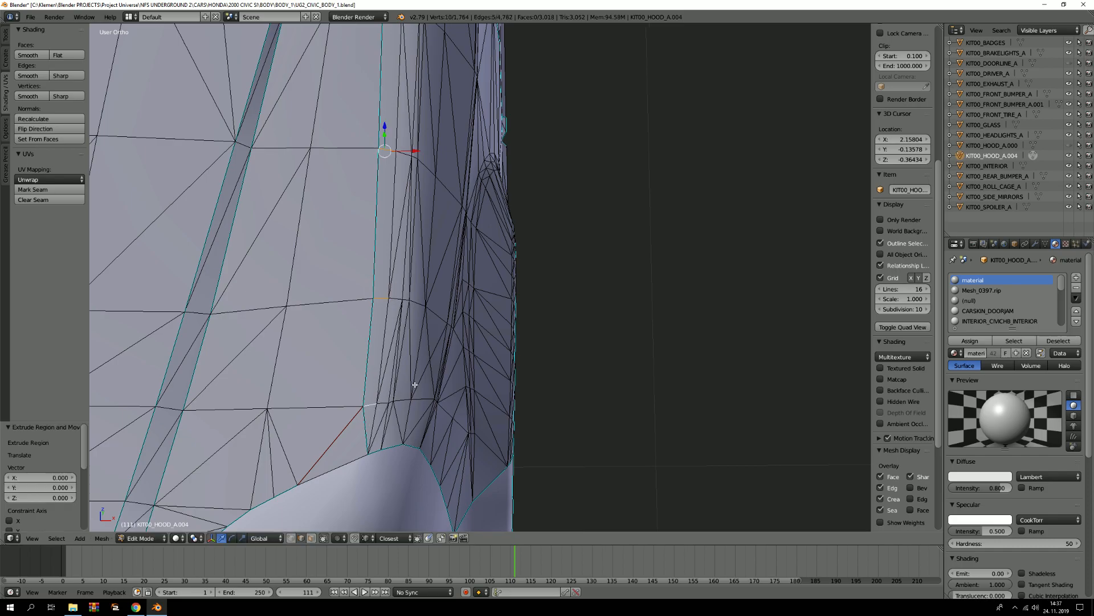
key(ctrl+z)
Subdivide the selected fender-side cross edges twice to add lengthwise edges beside the seam, and clear the selection.
key(w)
key(w)
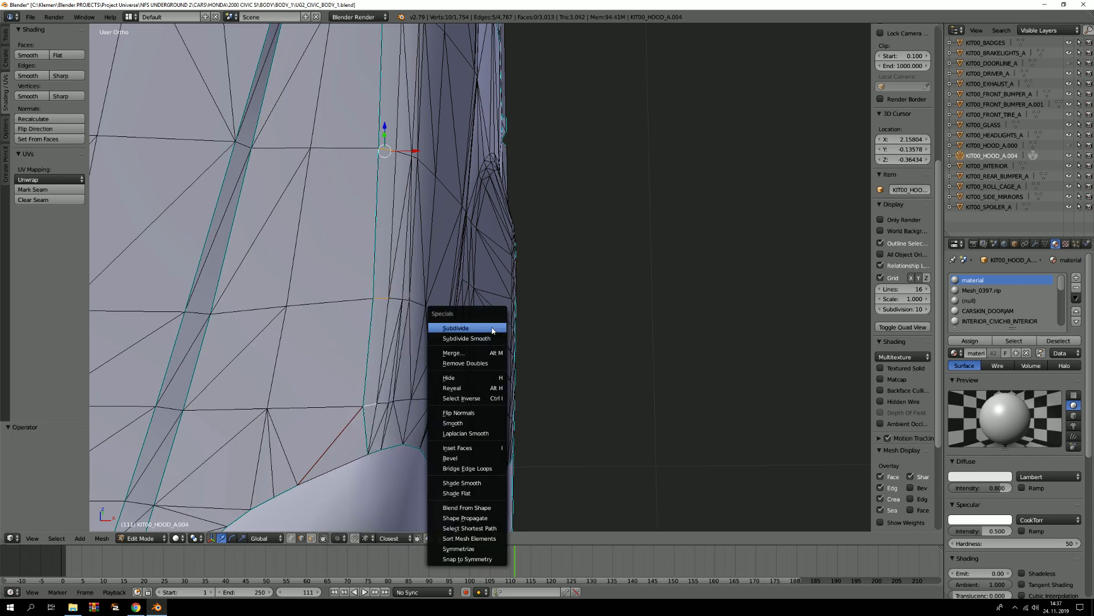
click(493, 329)
shift+scroll(383, 199, up, 6)
shift+scroll(384, 199, down, 2)
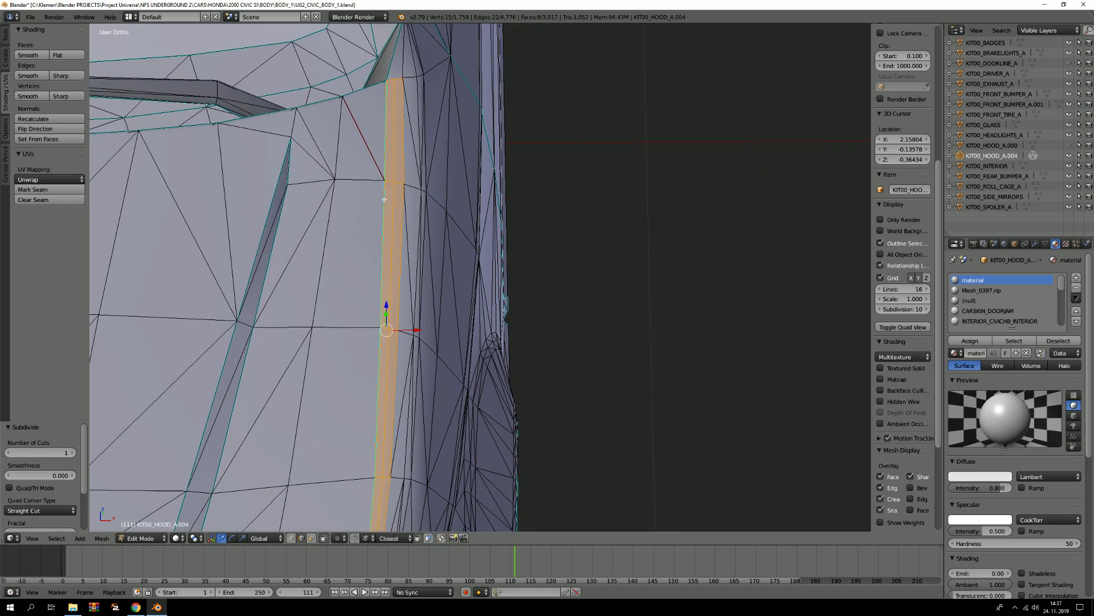
scroll(394, 201, up, 1)
key(w)
click(399, 201)
scroll(389, 174, up, 2)
scroll(390, 173, up, 3)
key(a)
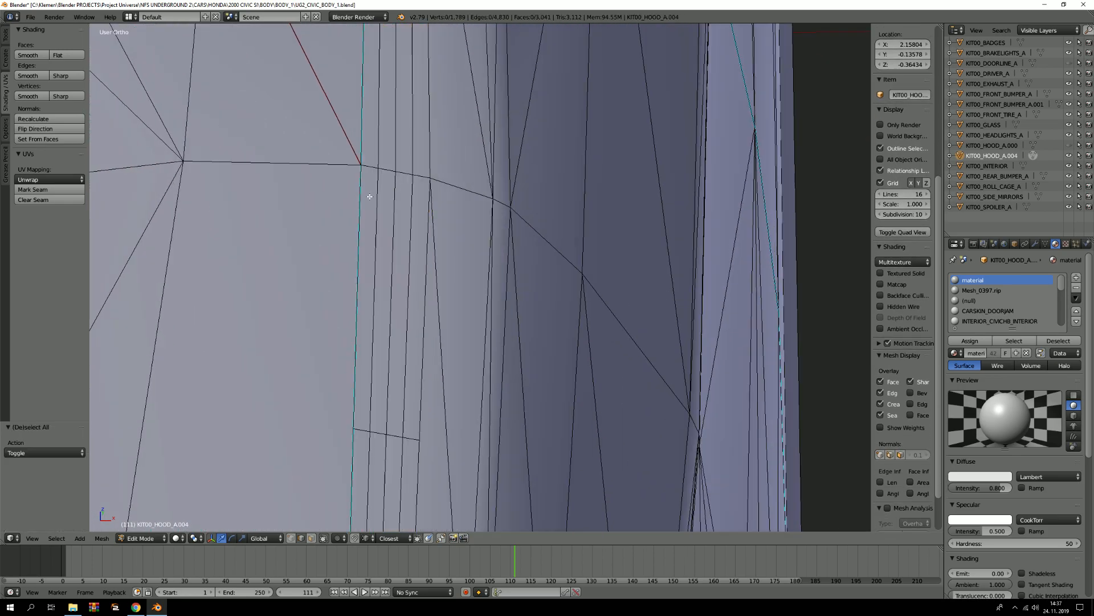
Dissolve the new lengthwise edge loop farthest from the seam on the fender side.
alt+right_click(412, 192)
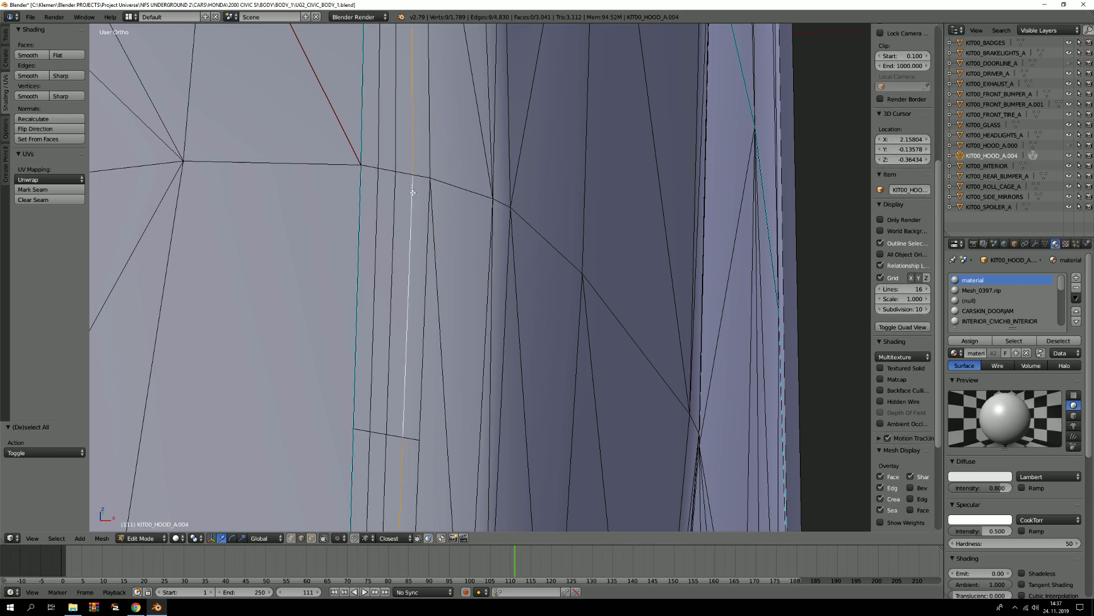
scroll(411, 193, down, 2)
key(x)
click(412, 197)
key(a)
key(a)
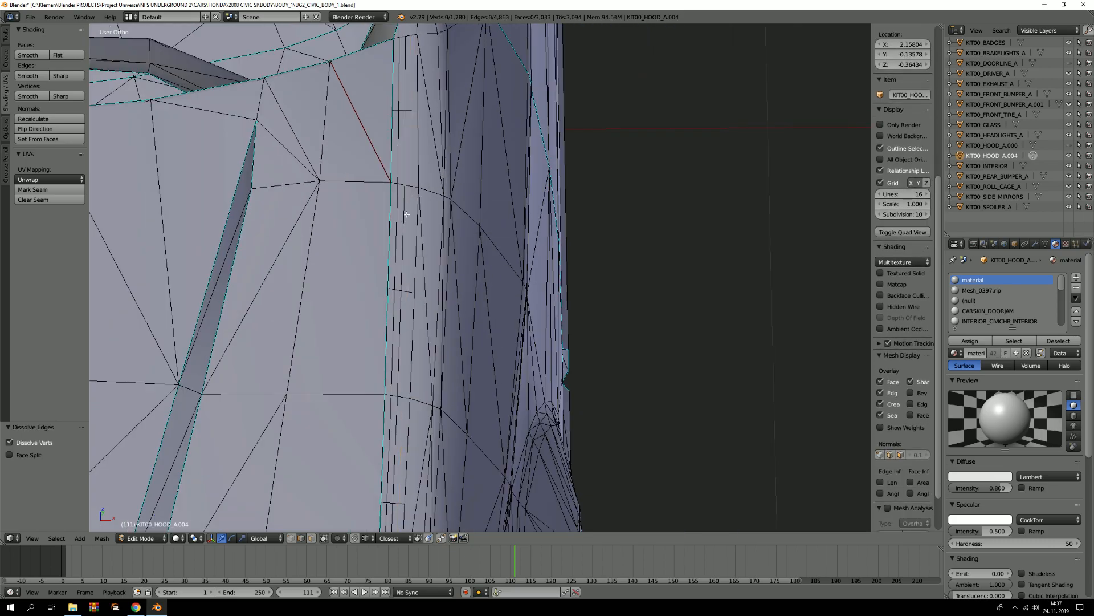
Dissolve the diagonal edge on the hood side of the seam near the windshield corner.
scroll(377, 212, up, 2)
scroll(374, 213, down, 2)
shift+middle_drag(373, 212, 372, 317)
right_click(369, 237)
key(x)
click(370, 237)
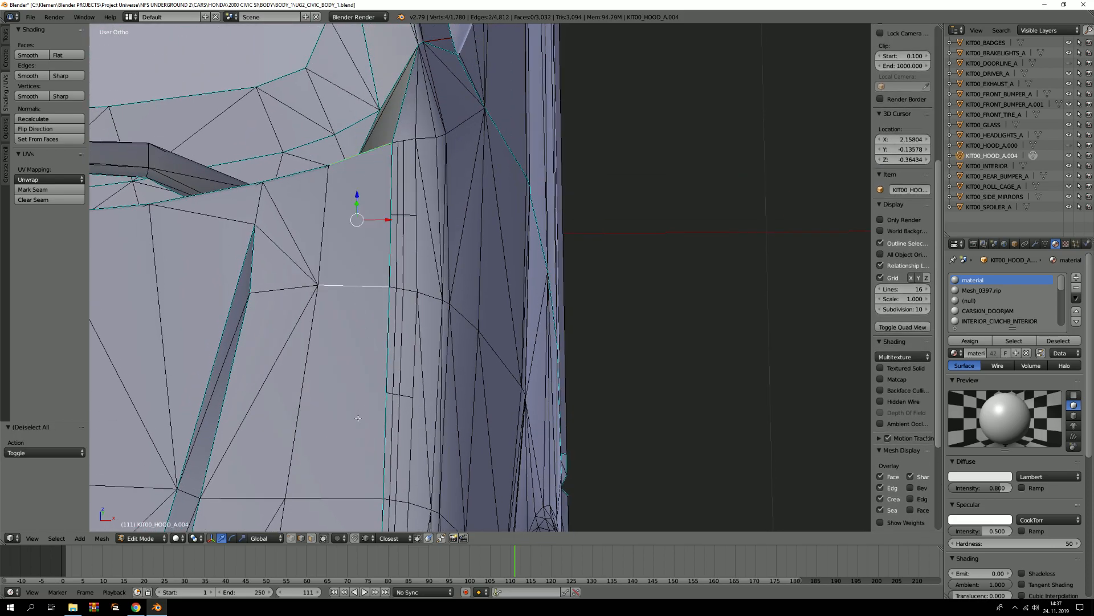
Select the cross edges on the hood side of the seam from windshield to headlight and subdivide them twice.
scroll(357, 418, down, 3)
shift+middle_drag(358, 418, 319, 312)
shift+right_click(372, 185)
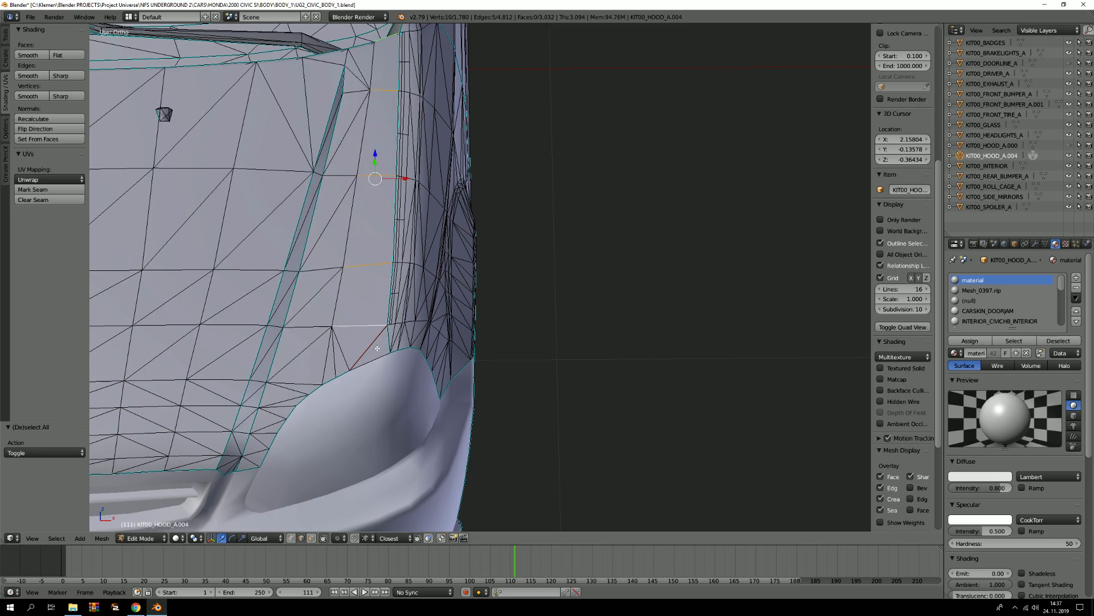
scroll(377, 348, up, 5)
key(w)
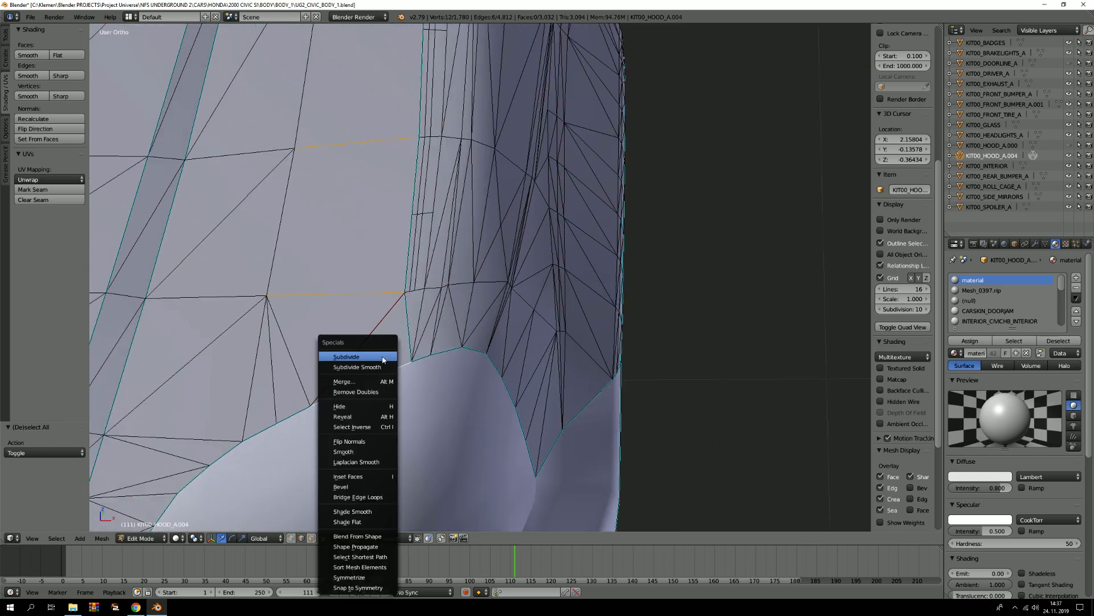
click(381, 357)
scroll(365, 312, down, 3)
shift+middle_drag(371, 208, 373, 237)
key(w)
click(377, 341)
key(a)
scroll(349, 415, up, 4)
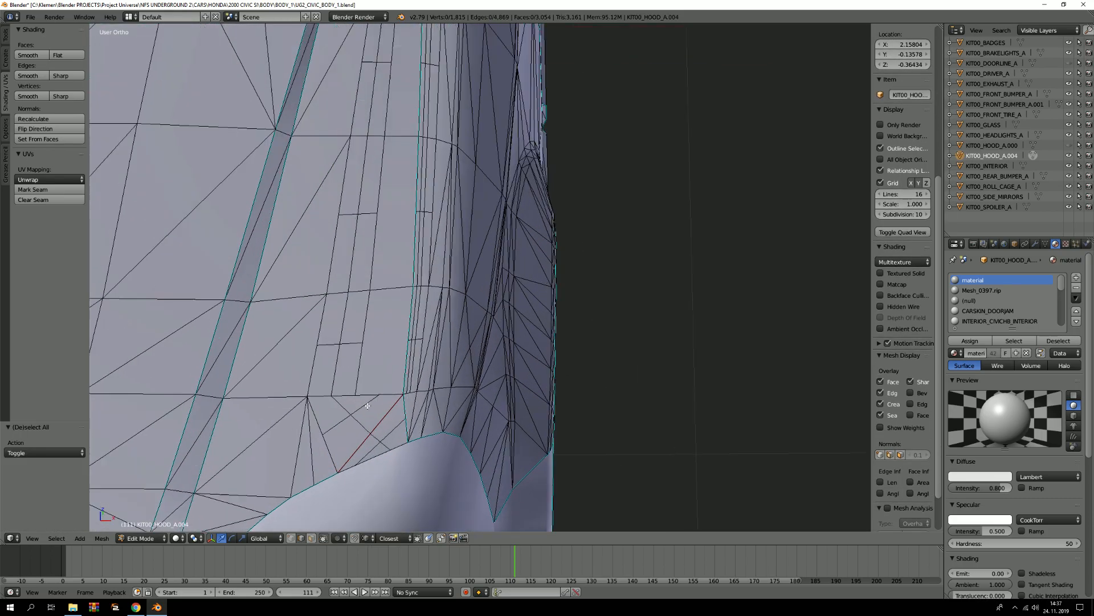
Try to dissolve the extra subdivision edges in the hood corner above the headlight.
right_click(353, 412)
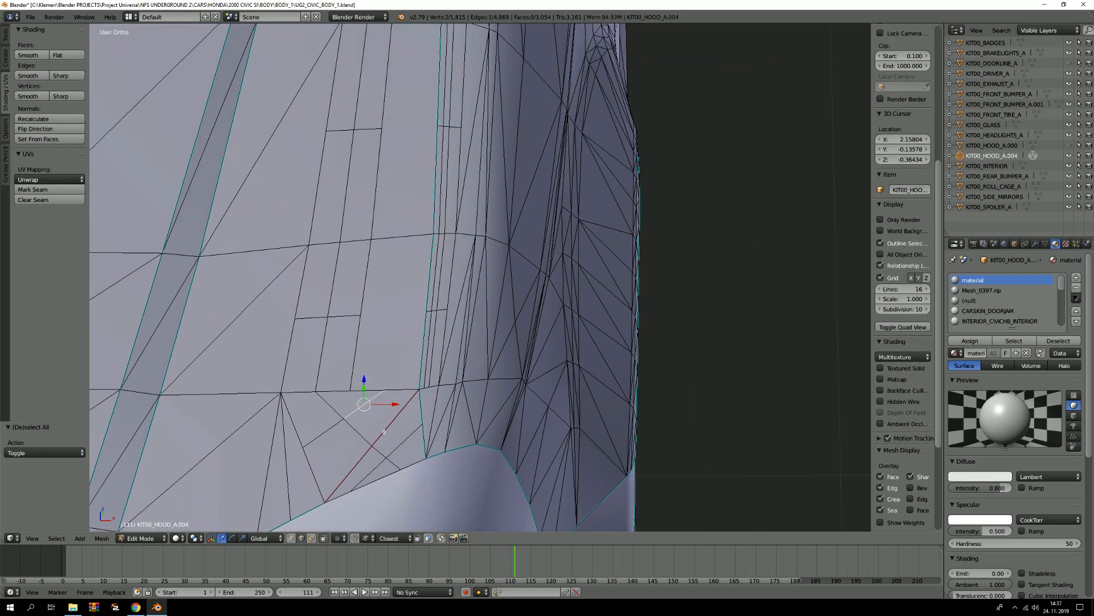
right_click(385, 465)
key(x)
click(339, 422)
key(a)
key(a)
right_click(353, 427)
shift+right_click(383, 454)
key(x)
click(382, 441)
shift+middle_drag(387, 336, 403, 489)
key(a)
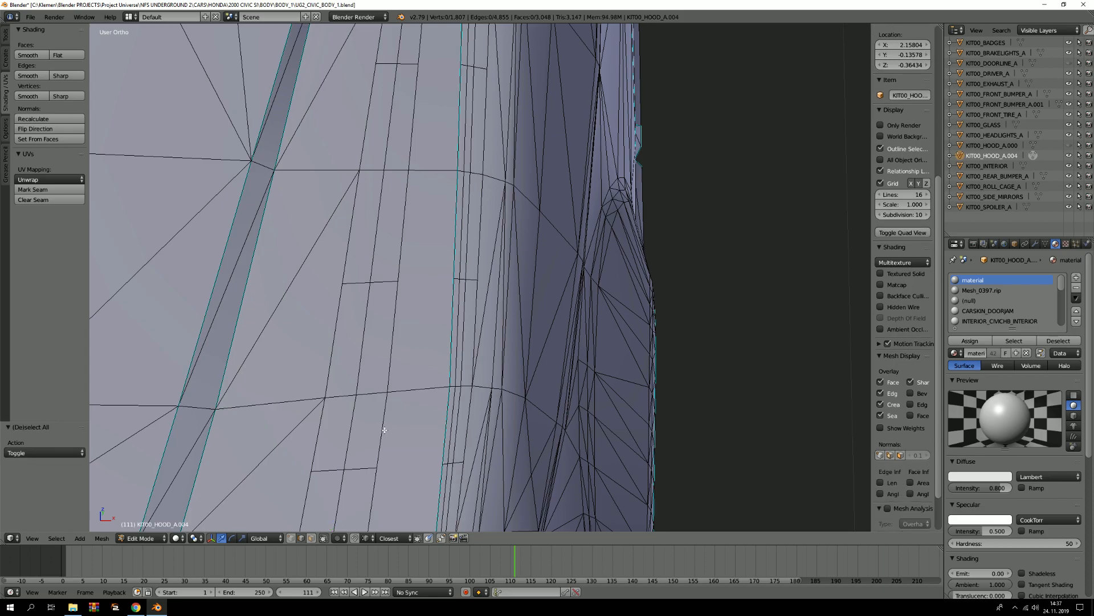
Select the lengthwise edge loop nearest the seam on the hood side, from the windshield towards the headlight.
scroll(381, 450, down, 3)
shift+middle_drag(402, 137, 396, 231)
scroll(396, 231, up, 2)
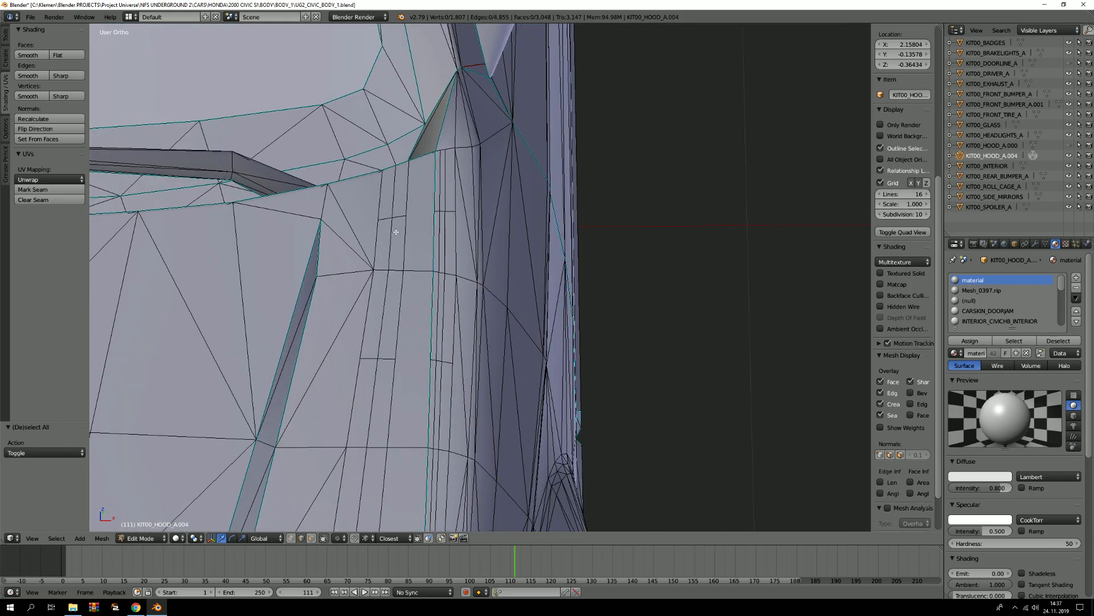
alt+right_click(404, 230)
key(a)
alt+right_click(401, 311)
shift+middle_drag(406, 458, 407, 268)
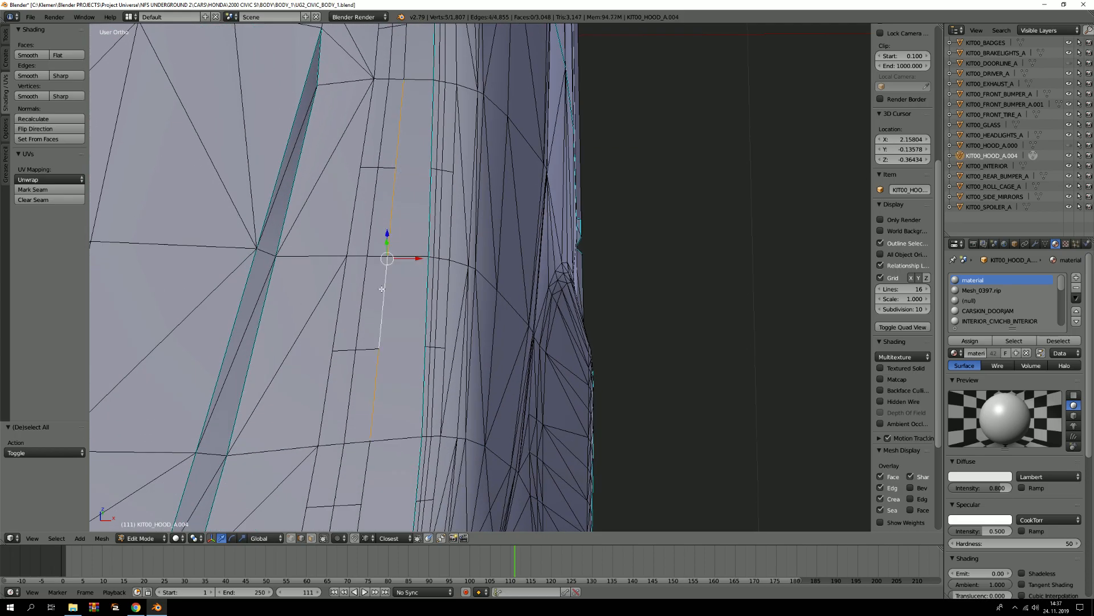
shift+middle_drag(407, 85, 402, 191)
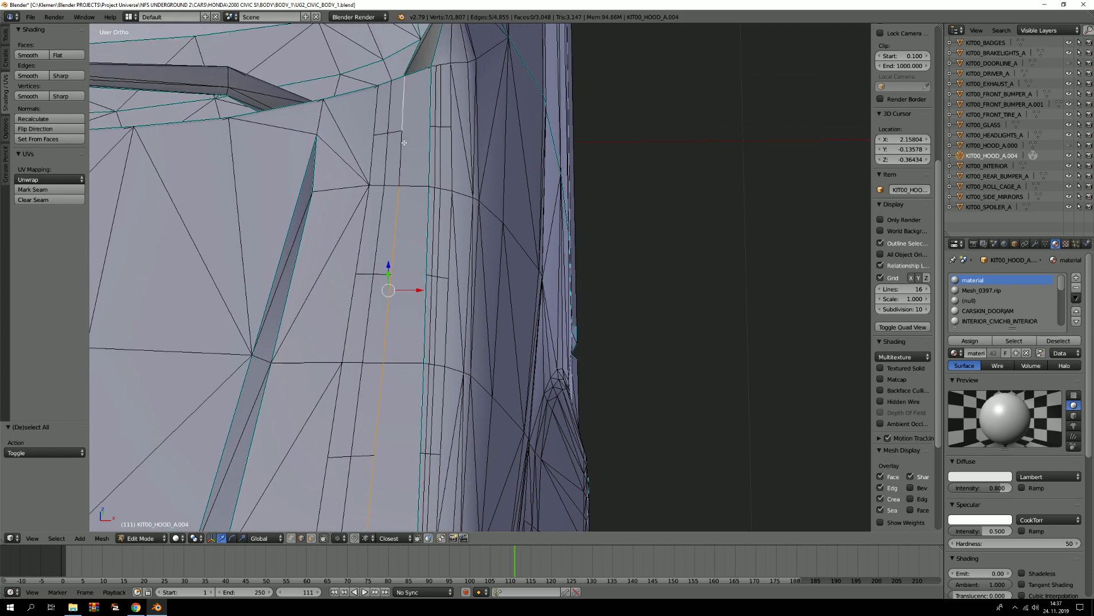
shift+middle_drag(389, 383, 385, 193)
scroll(373, 356, down, 2)
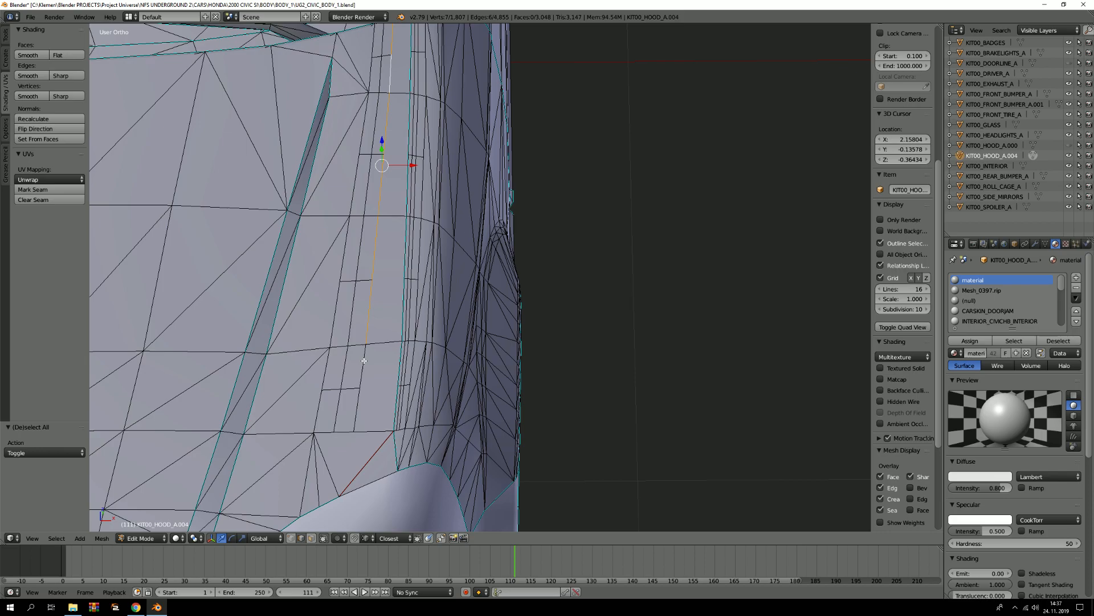
Undo the hood-side edge loop selection and the edge dissolves in the corner above the headlight.
key(ctrl+z)
key(ctrl+z)
key(ctrl+z)
key(ctrl+z)
key(ctrl+z)
key(ctrl+z)
key(ctrl+z)
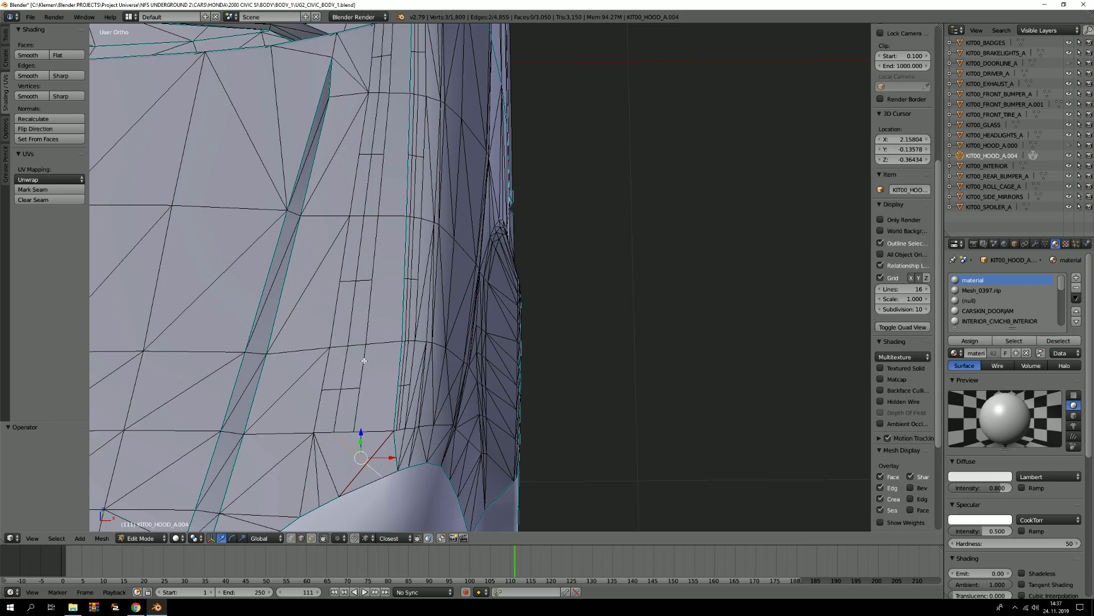
key(ctrl+z)
key(ctrl+z)
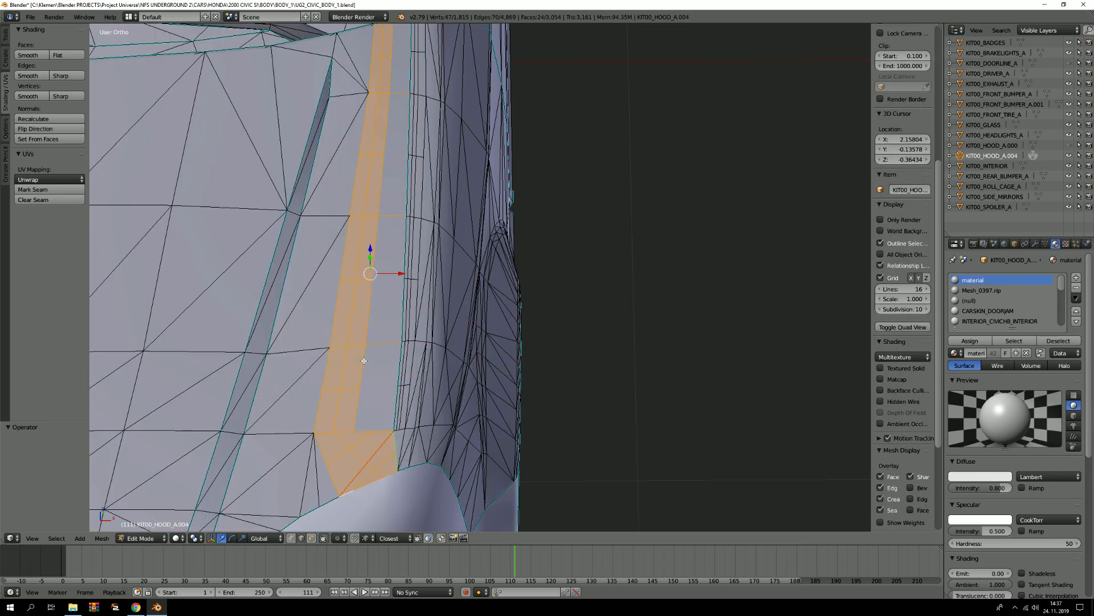
Undo the remaining subdivision of the cross edges on the hood side of the seam.
key(ctrl+z)
key(ctrl+z)
key(ctrl+z)
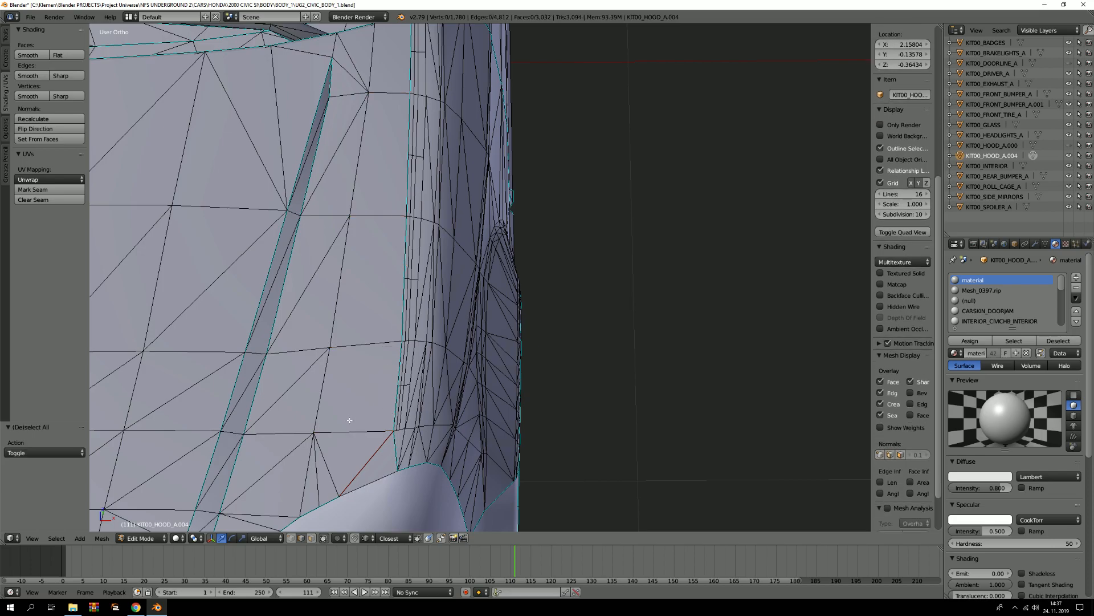
Select the cross edges on the hood side from the windshield to just above the headlight corner and subdivide them once.
shift+right_click(369, 352)
shift+middle_drag(388, 233, 383, 305)
shift+right_click(383, 293)
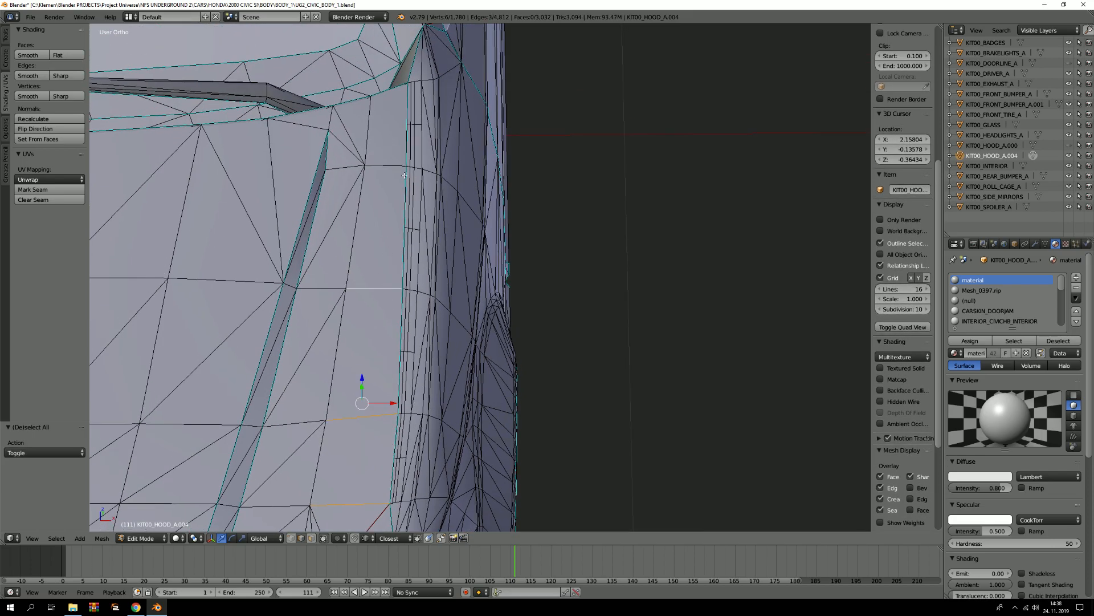
key(w)
click(388, 120)
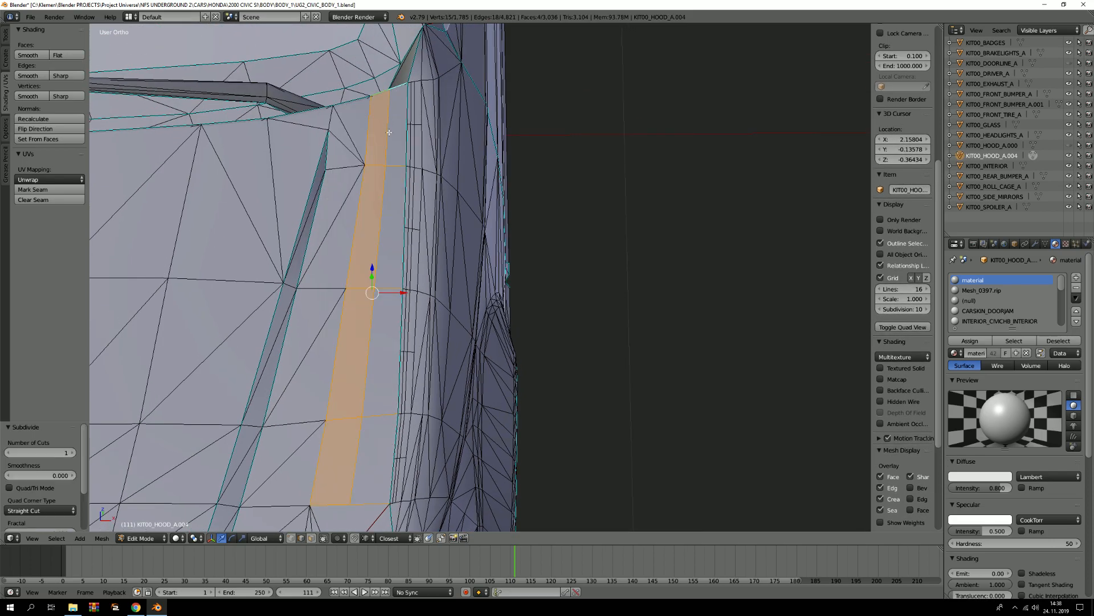
Select the new lengthwise edge loop on the hood side and slide it close to the seam.
key(a)
alt+right_click(382, 216)
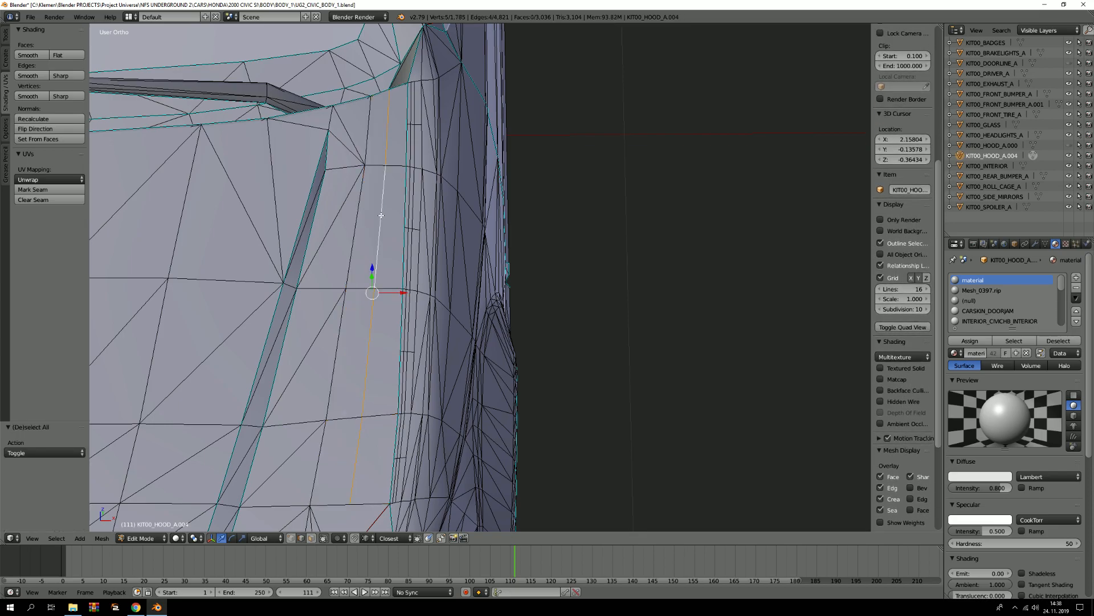
key(g)
key(g)
click(397, 218)
key(a)
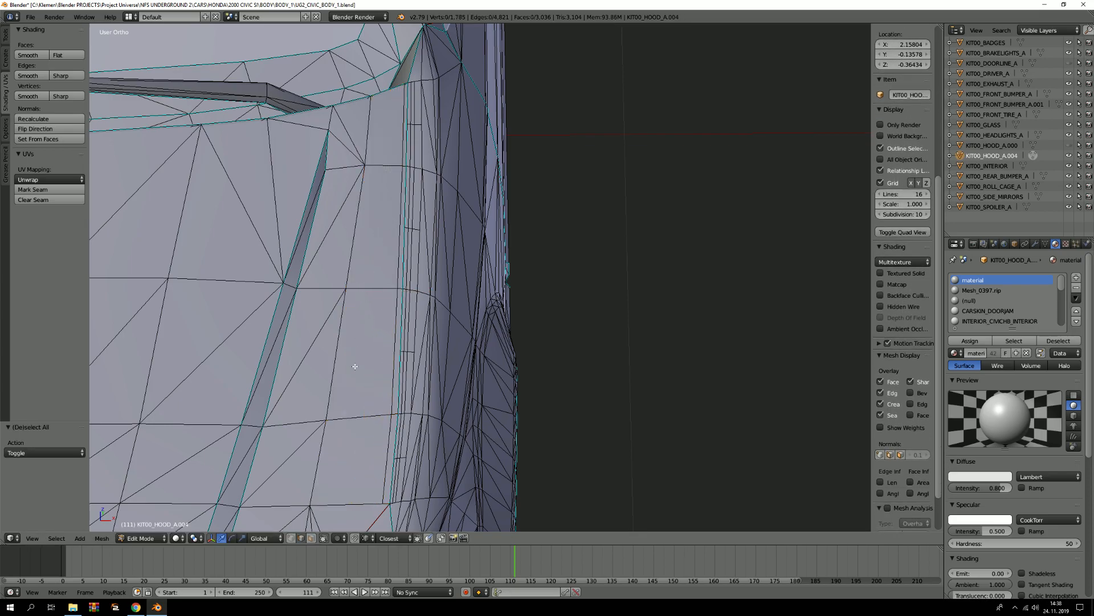
Reselect the hood-side cross edges between the outer loop and the new inner loop and subdivide them once.
right_click(351, 489)
shift+right_click(363, 426)
key(a)
right_click(354, 489)
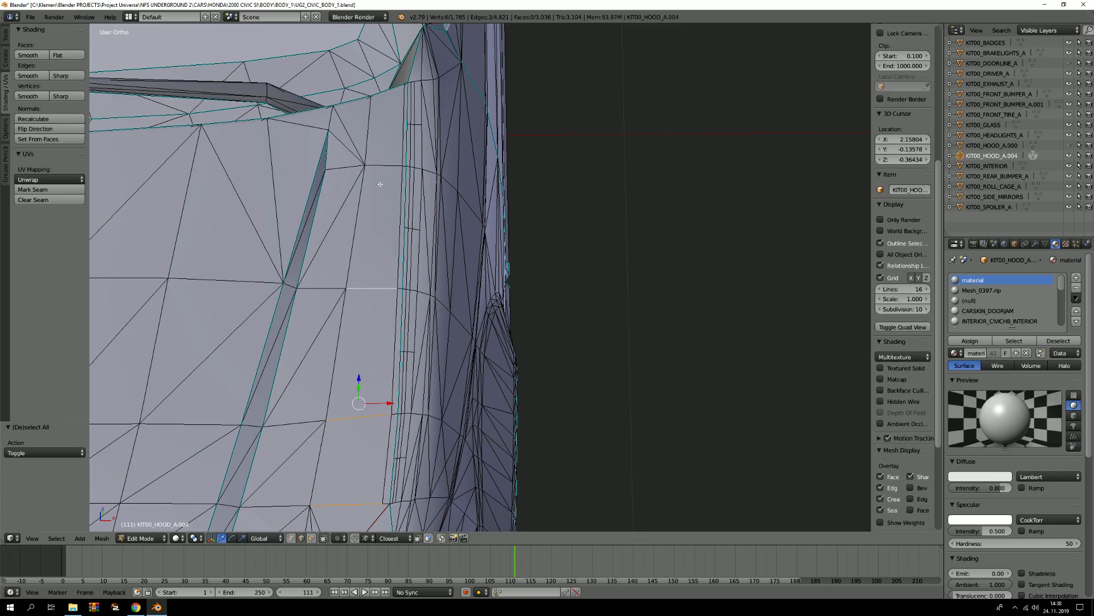
key(w)
click(381, 117)
Slide the second hood-side loop towards the seam with an edge slide factor of about -0.699.
key(a)
alt+right_click(382, 193)
key(g)
click(392, 194)
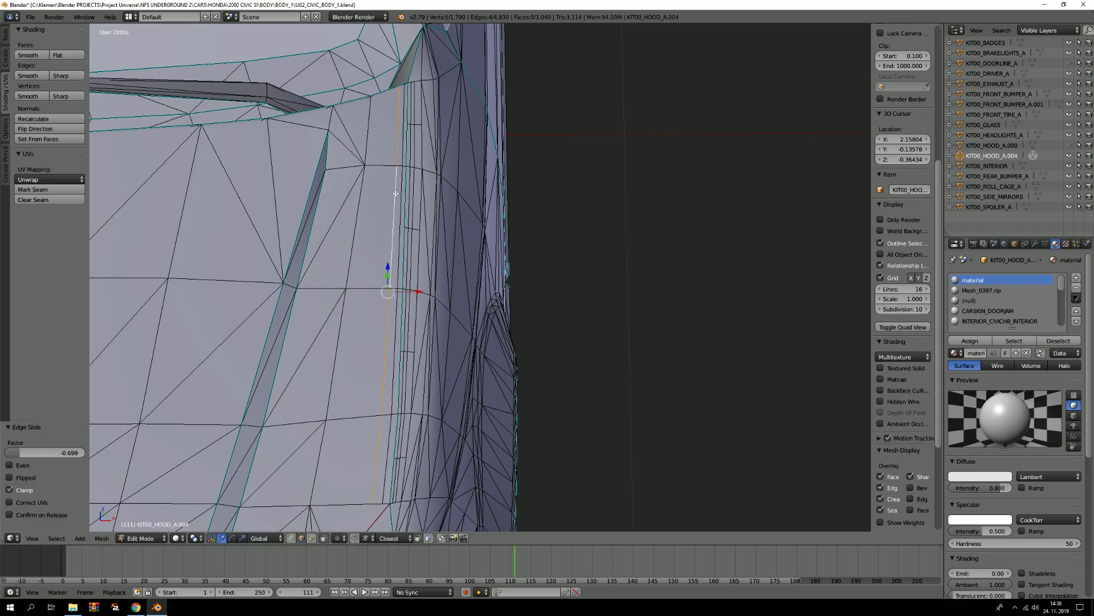
scroll(381, 286, up, 3)
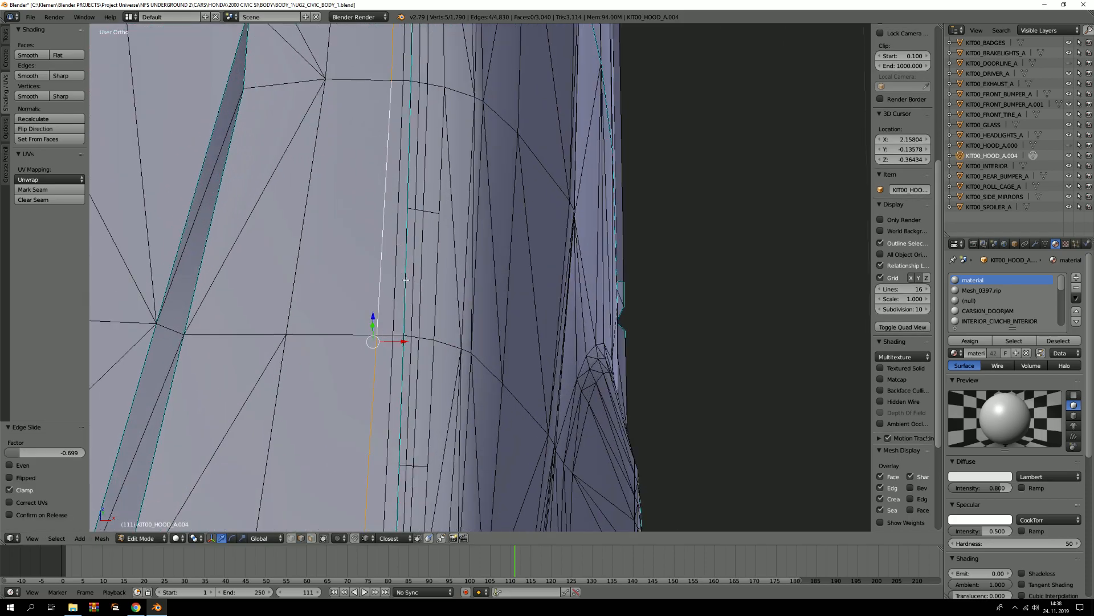
scroll(407, 280, up, 1)
key(a)
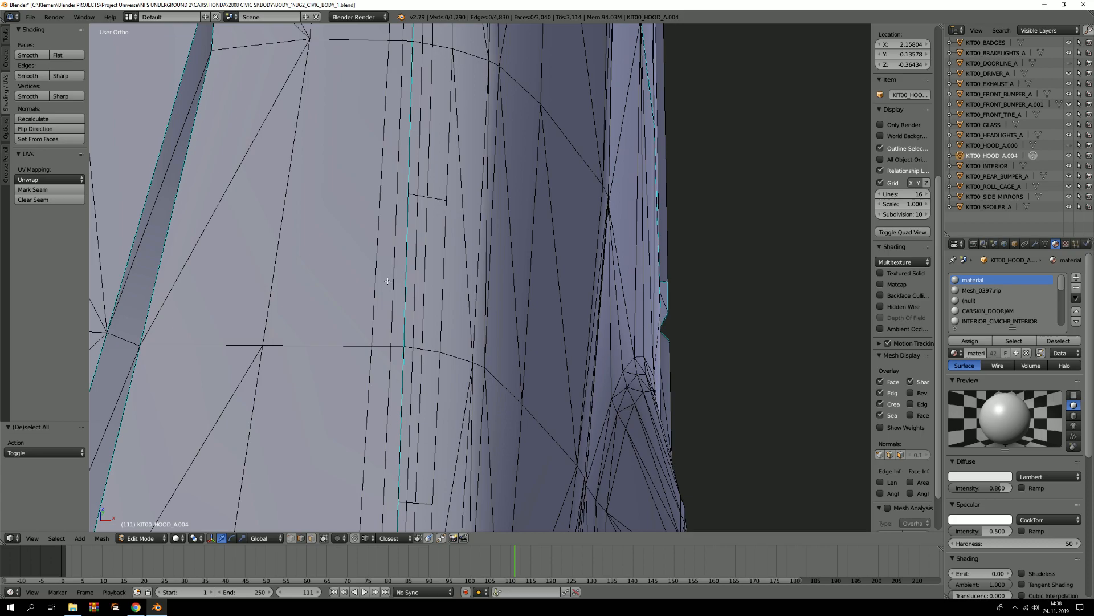
Show the reference car's layer and examine the reference hood's edge layout along the fender seam.
key(Tab)
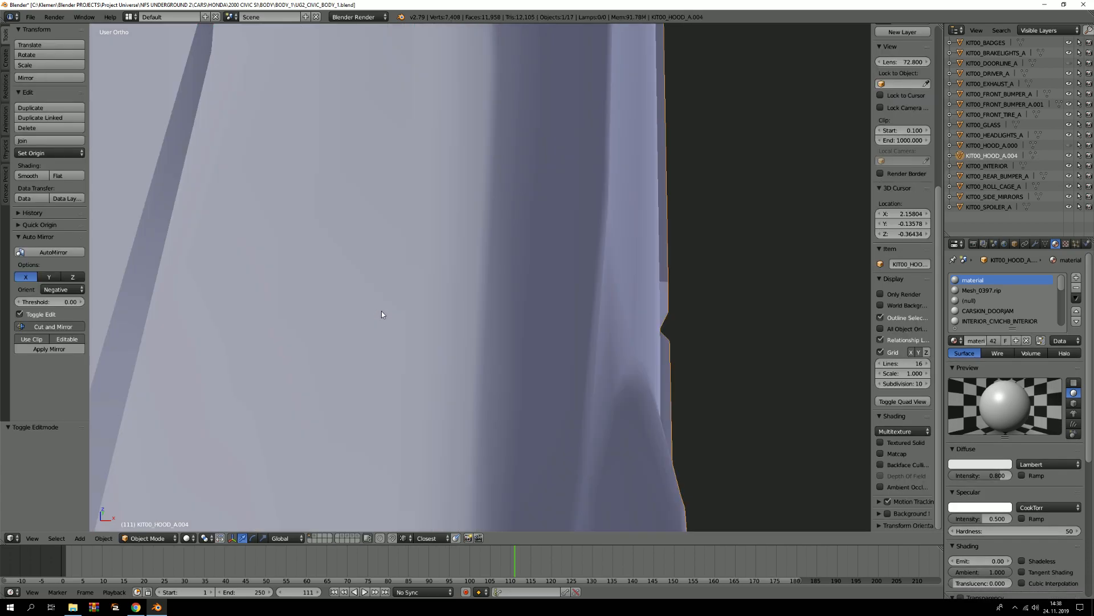
key(2)
scroll(381, 311, down, 5)
right_click(386, 310)
key(Tab)
scroll(403, 308, up, 4)
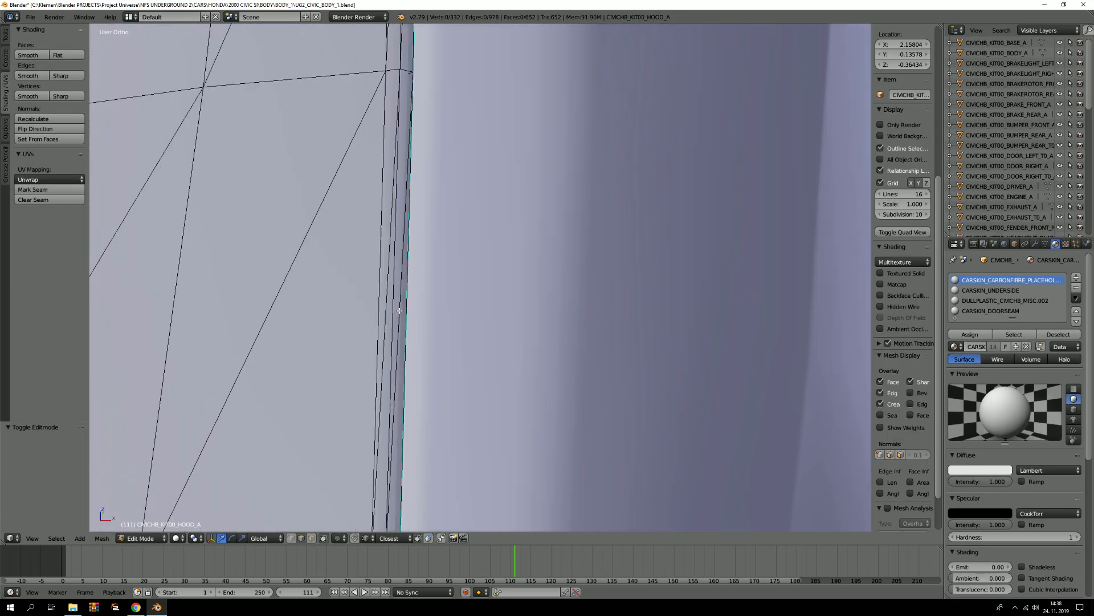
scroll(410, 311, down, 4)
key(Tab)
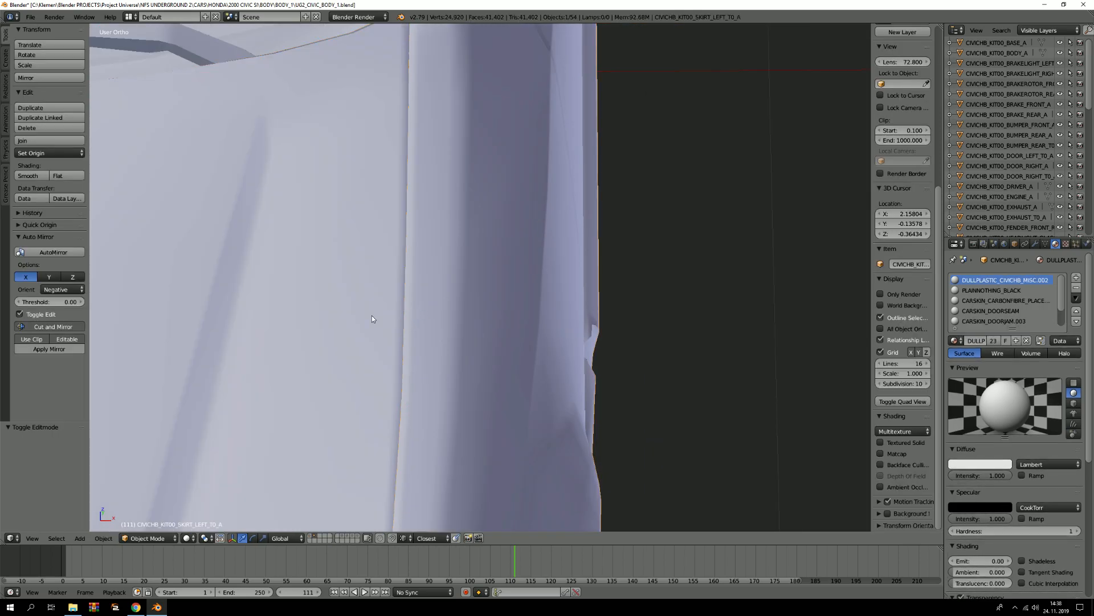
Join the reference hood with the adjoining fender mesh, convert its triangles to quads, and inspect the loops along the seam.
key(Tab)
key(a)
scroll(380, 316, up, 3)
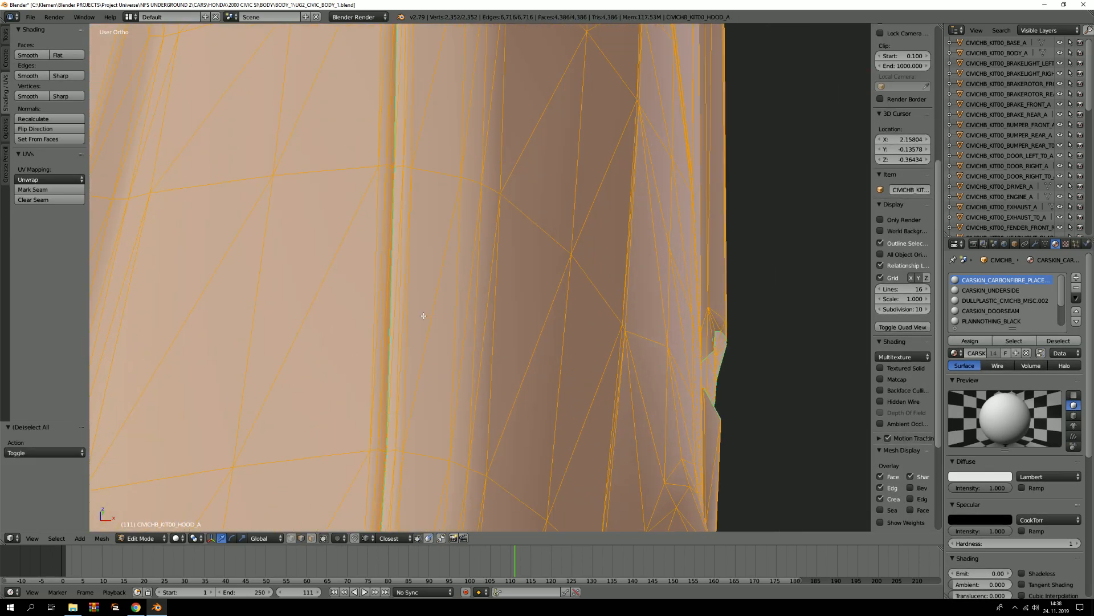
key(a)
scroll(386, 342, down, 4)
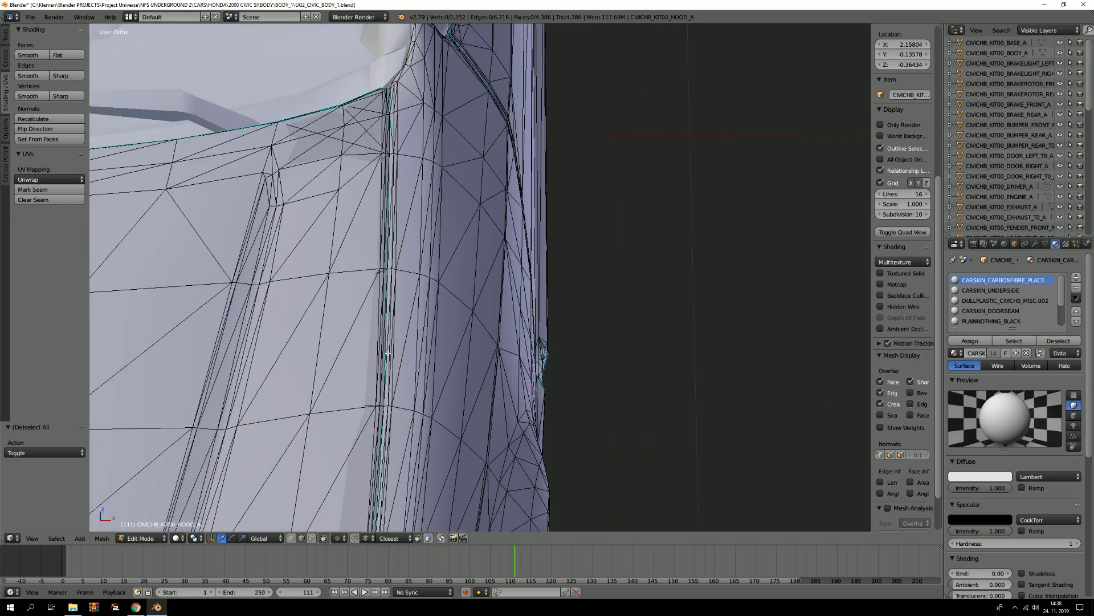
key(a)
scroll(390, 353, up, 5)
key(a)
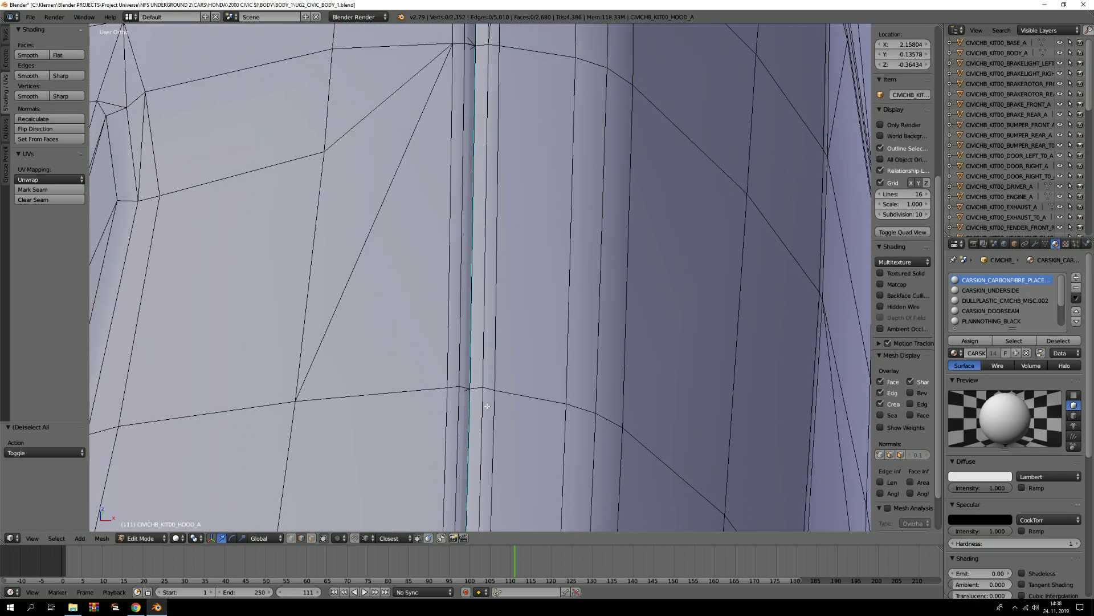
scroll(487, 419, down, 4)
middle_drag(493, 279, 483, 246)
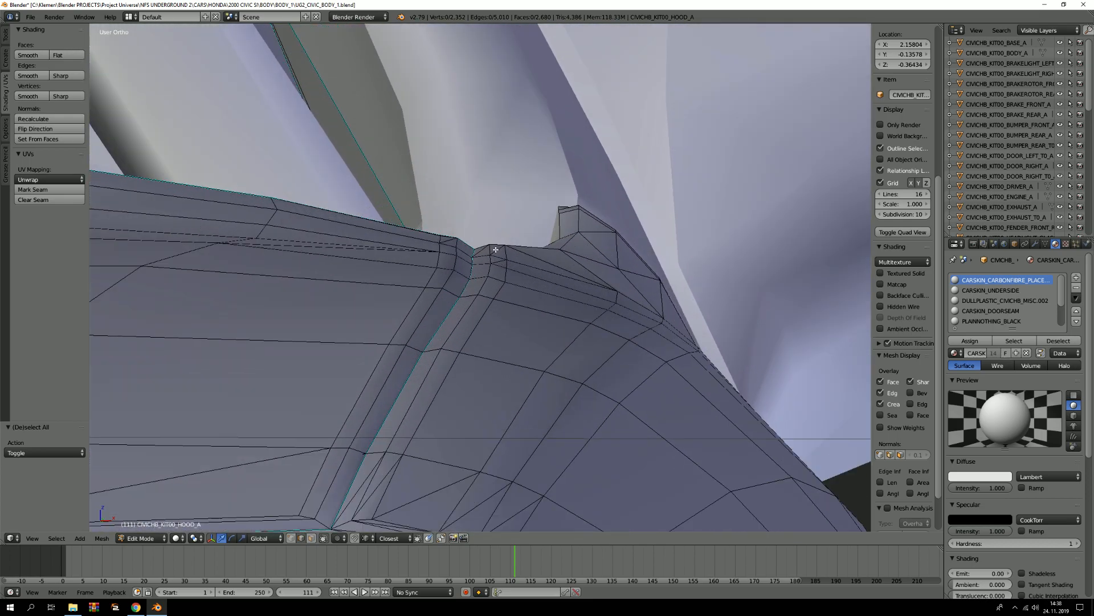
Return to the working car's hood mesh and dissolve the short partial cross edges on the fender side of the seam.
key(Tab)
key(1)
right_click(371, 278)
key(Tab)
scroll(371, 278, down, 7)
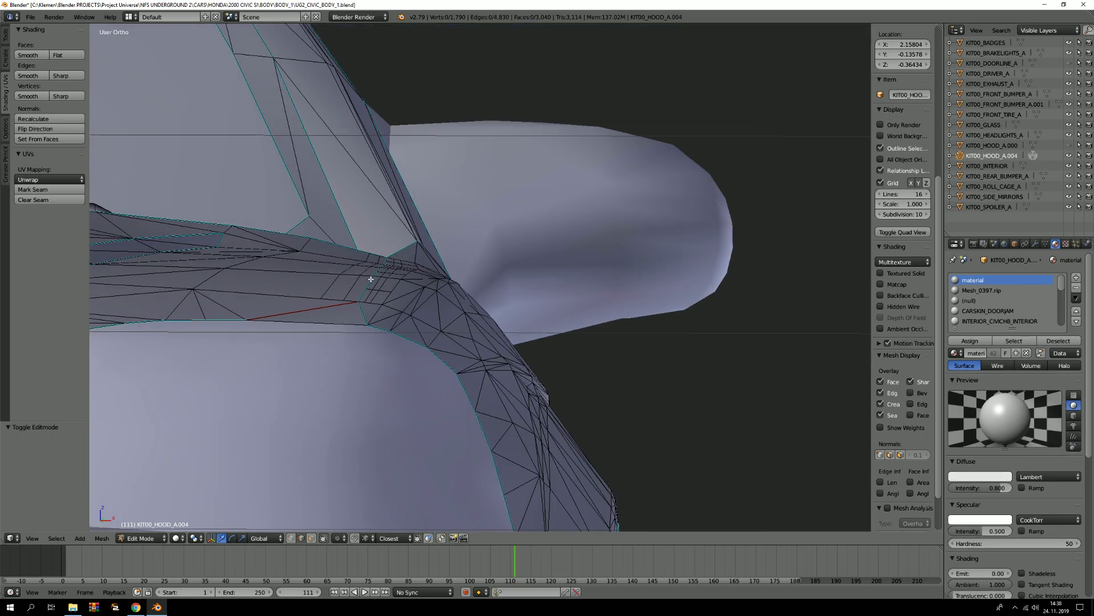
shift+middle_drag(394, 288, 408, 381)
scroll(408, 382, up, 1)
scroll(408, 382, up, 8)
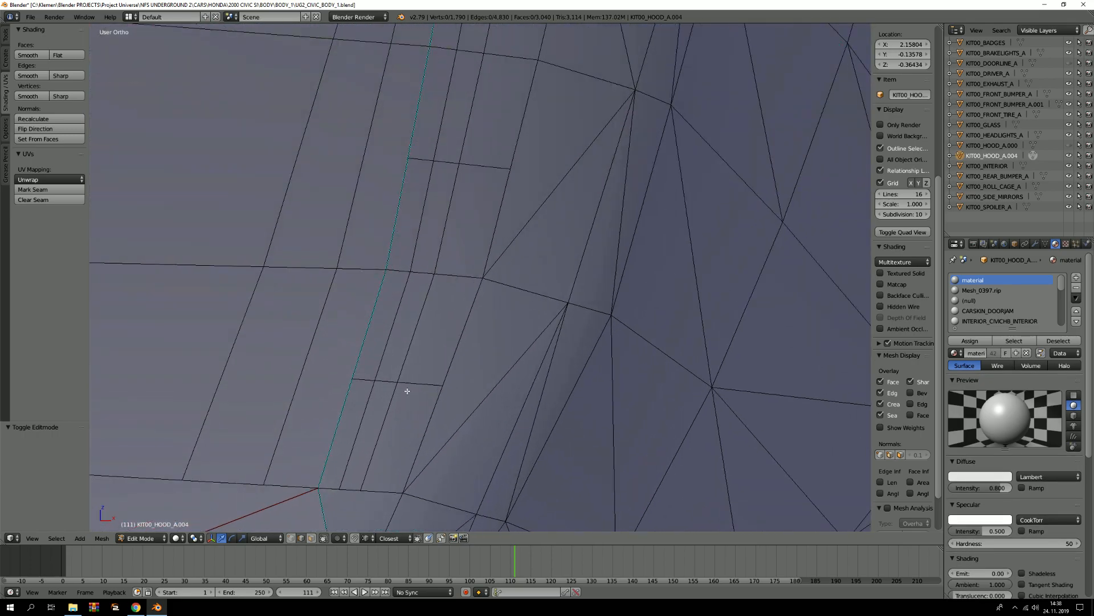
alt+right_click(419, 385)
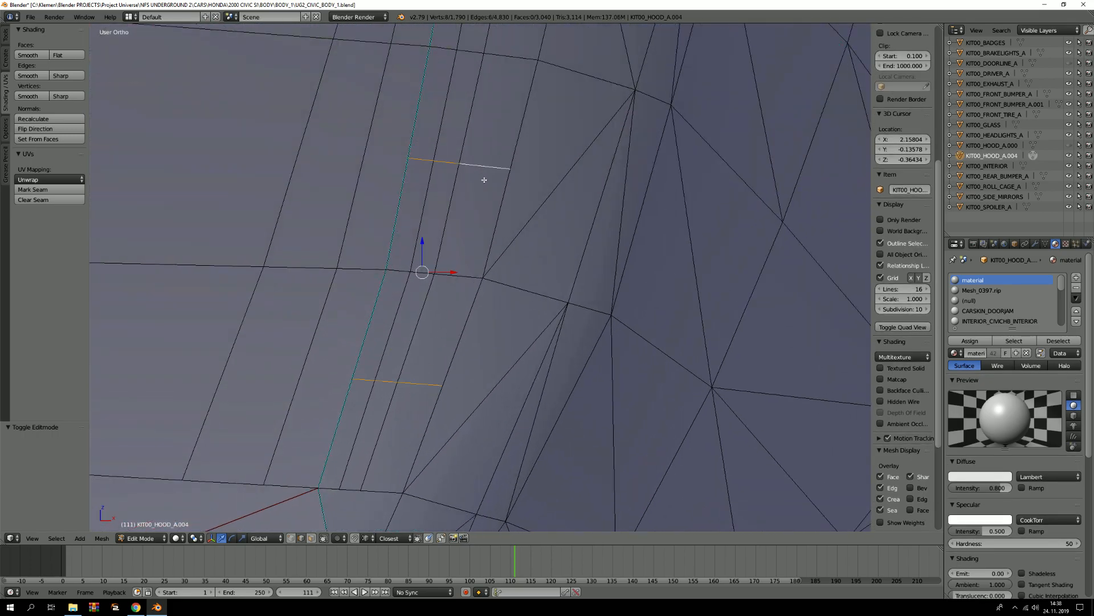
scroll(484, 179, down, 3)
alt+shift+right_click(491, 261)
key(x)
click(509, 154)
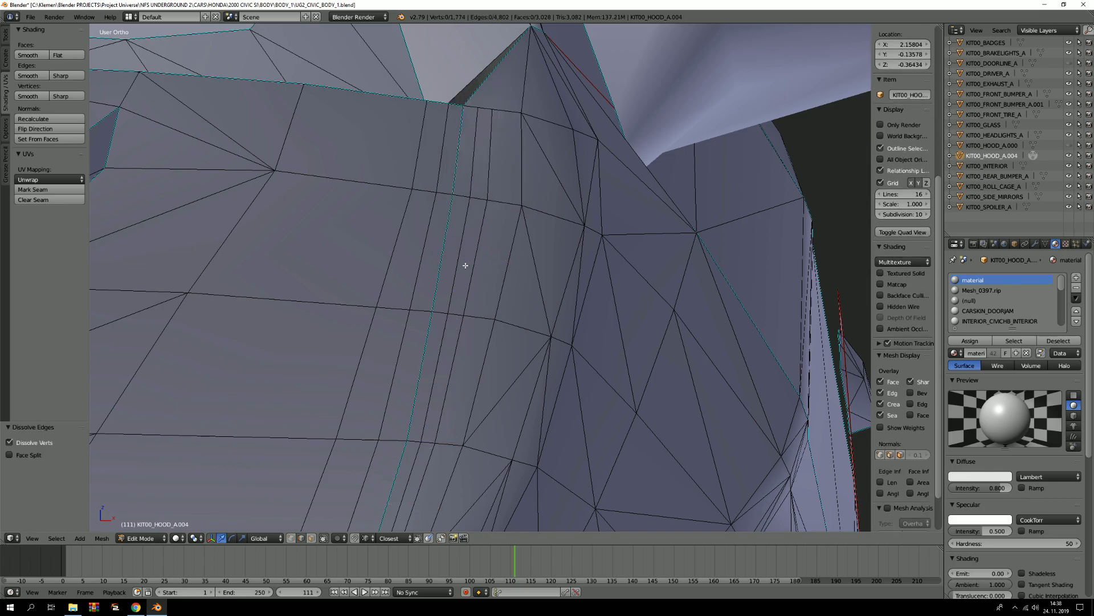
Slide the inner hood-side edge loop closer to the seam.
middle_drag(466, 265, 443, 317)
alt+right_click(442, 311)
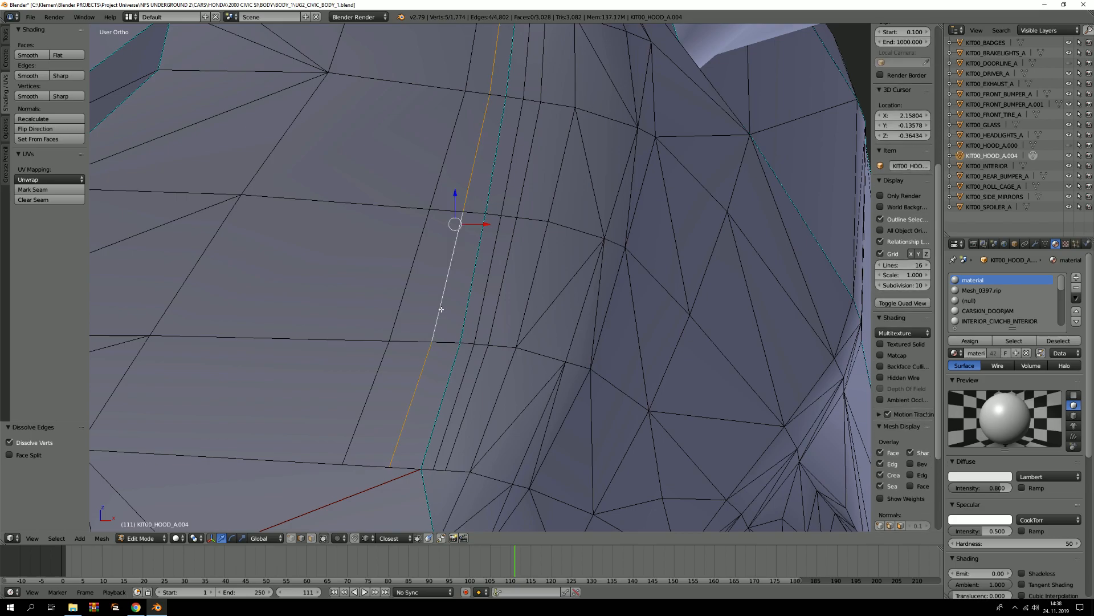
key(g)
key(g)
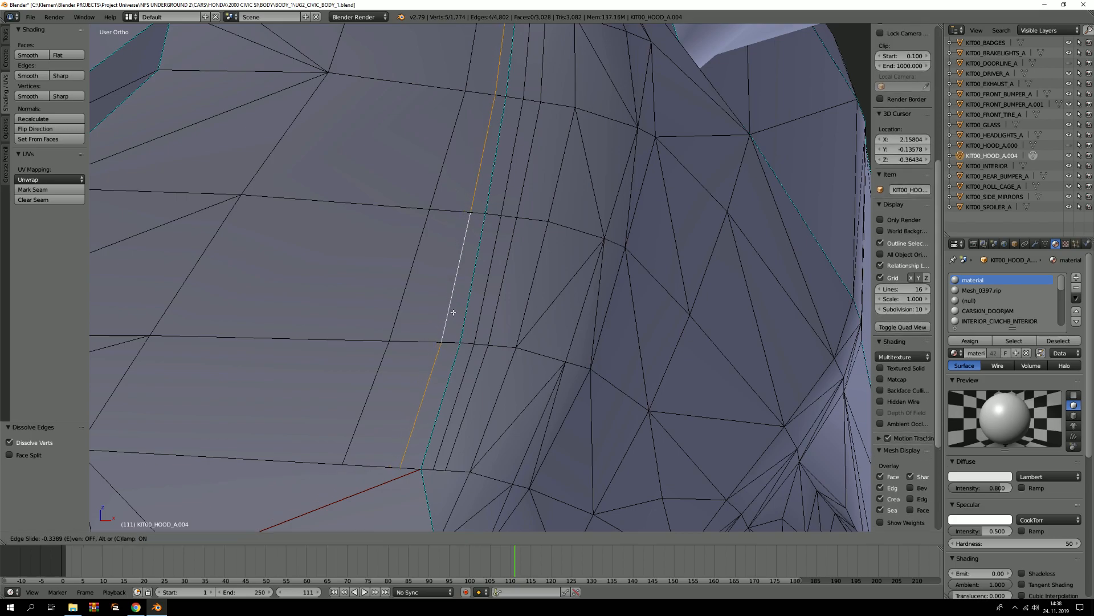
click(454, 313)
key(a)
Slide the outer hood-side edge loop towards the inner one with a factor of about -0.632.
alt+right_click(410, 281)
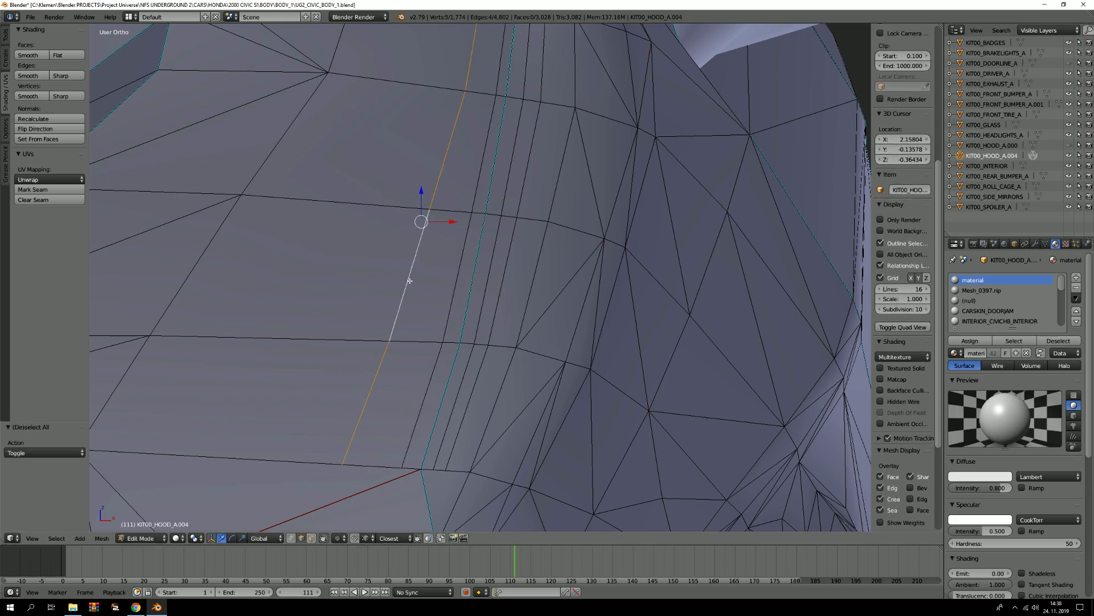
key(g)
key(g)
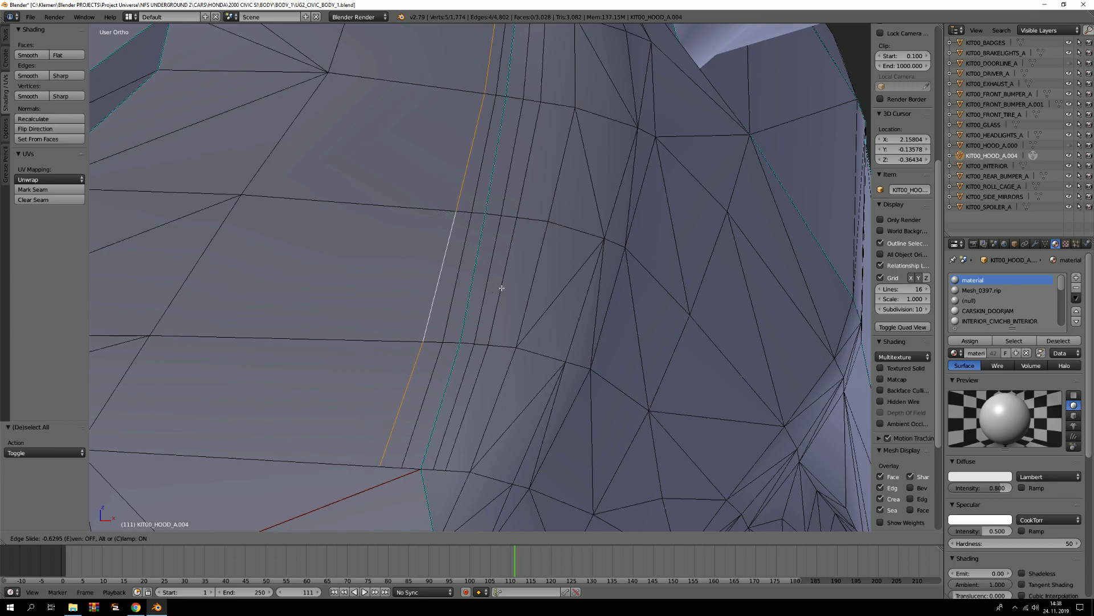
click(471, 275)
scroll(471, 275, down, 4)
scroll(495, 176, up, 7)
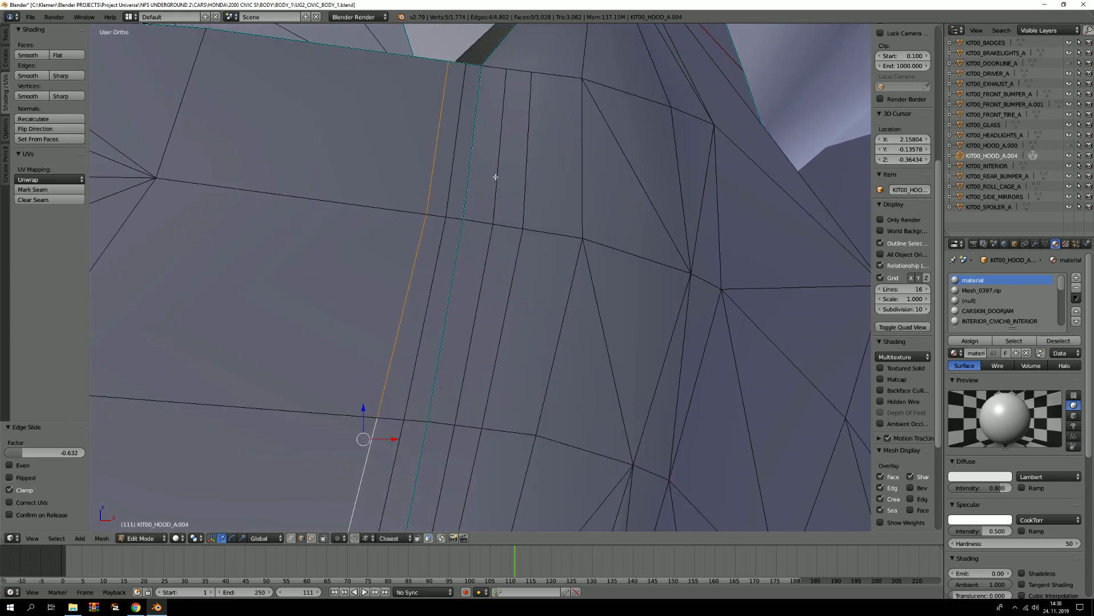
Slide the inner and then the outer fender-side edge loop closer to the seam to mirror the hood-side spacing.
key(a)
alt+right_click(441, 443)
key(g)
key(g)
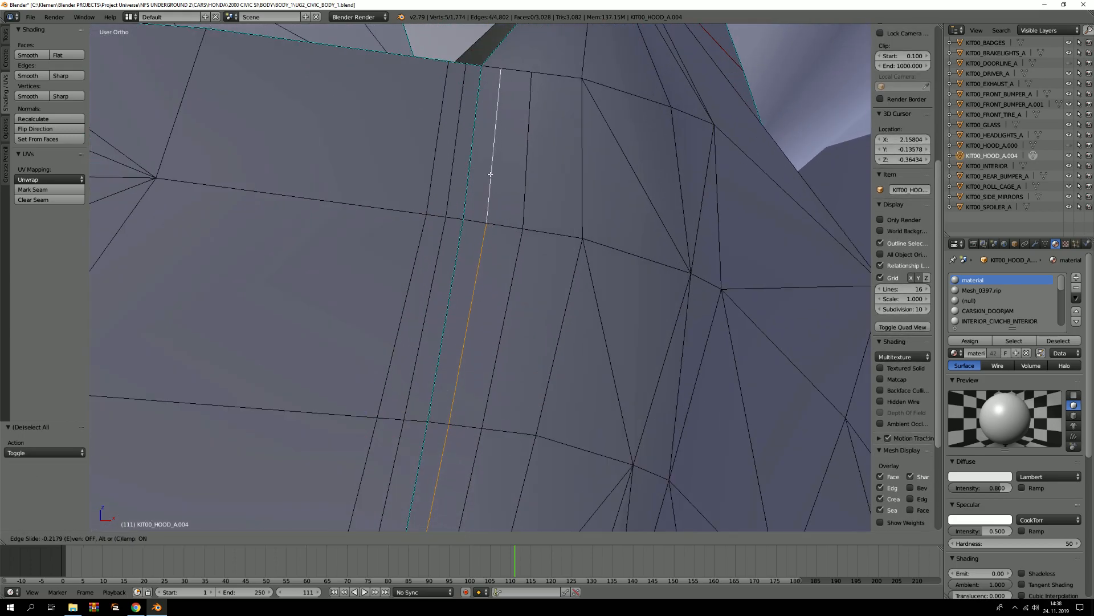
right_click(486, 172)
key(g)
key(g)
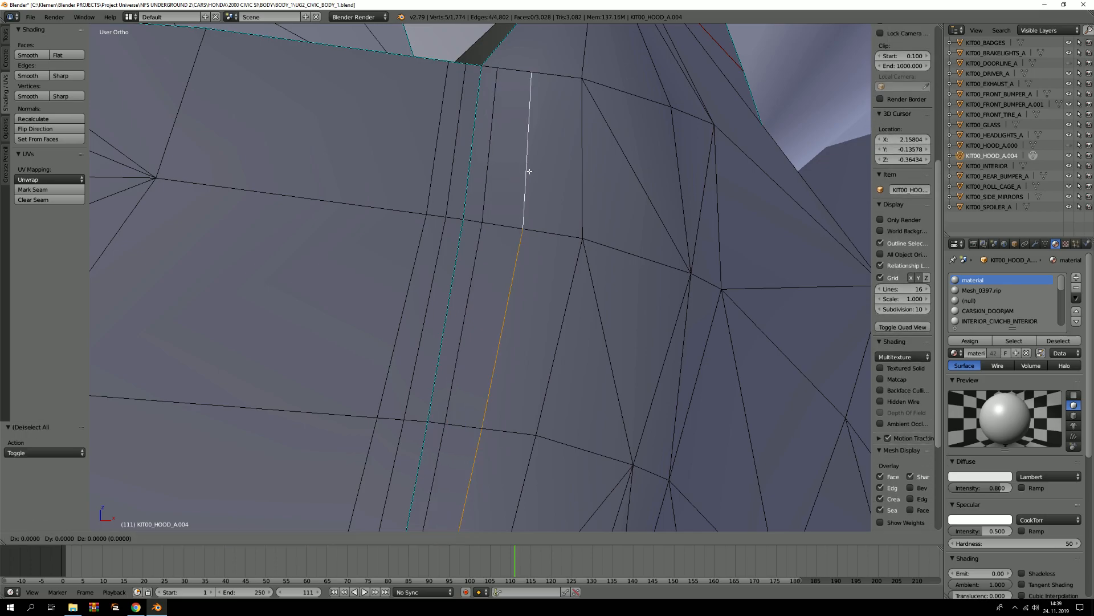
click(502, 167)
key(a)
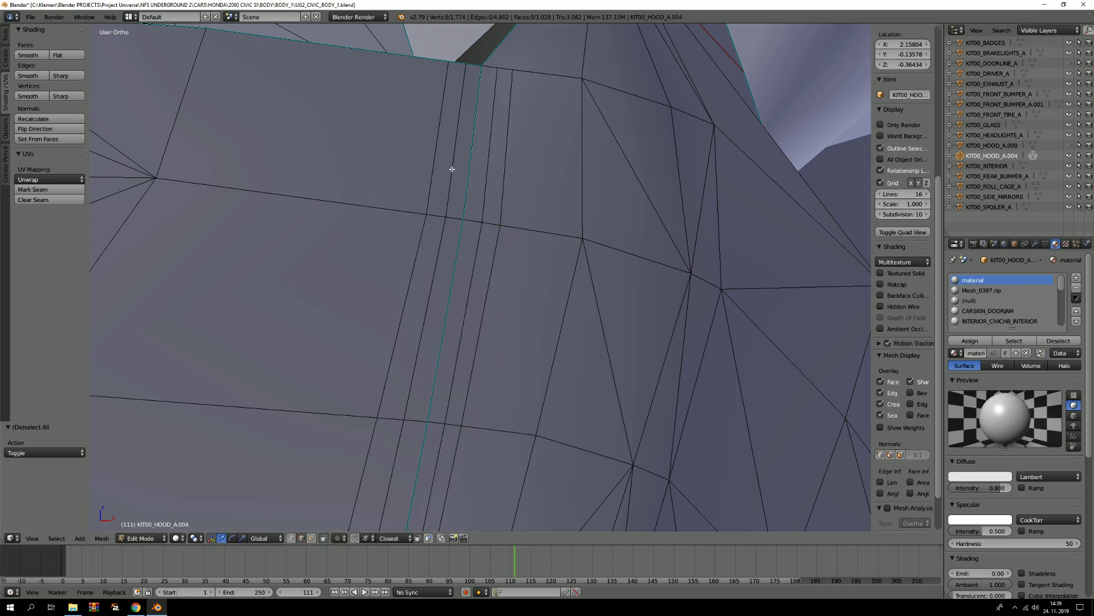
Compare the seam's loop spacing with the reference car's hood seam near the windshield.
key(Tab)
key(2)
right_click(528, 196)
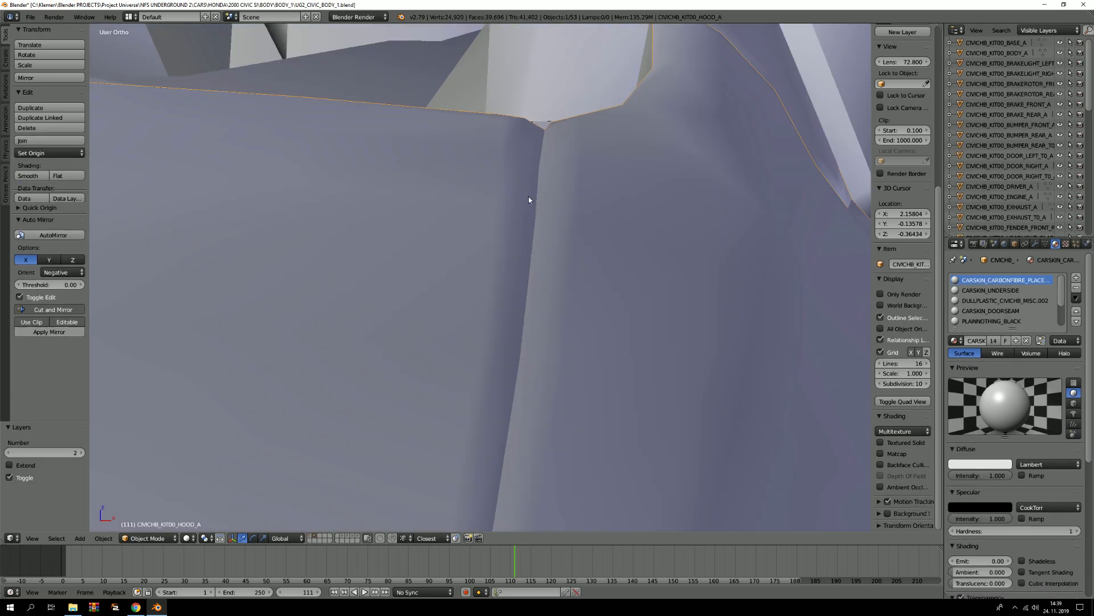
key(Tab)
key(Tab)
key(1)
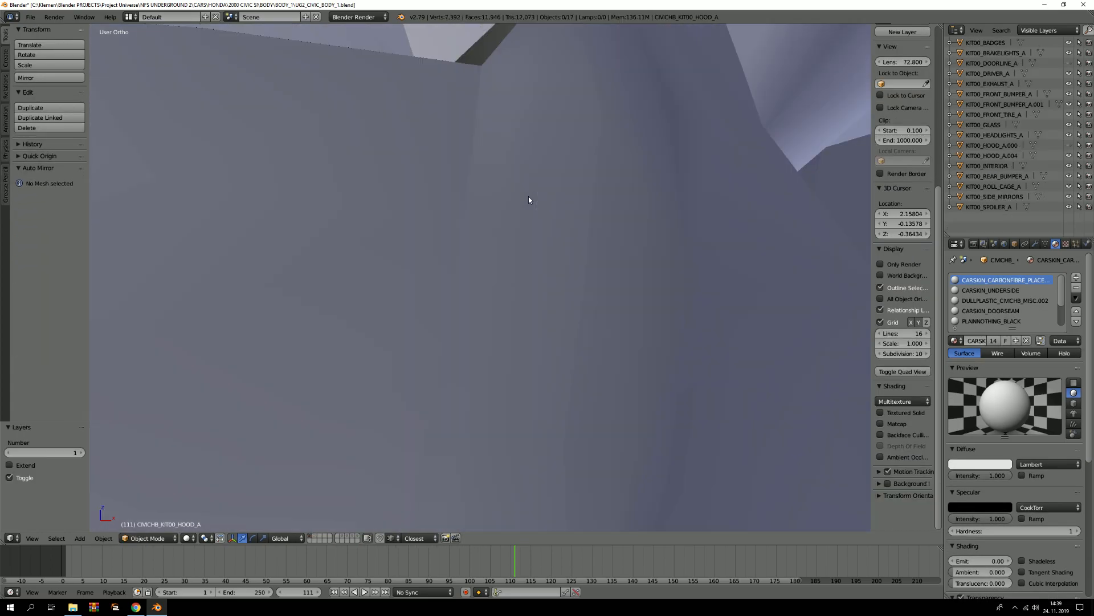
Reopen the working hood mesh for editing and slide the inner hood-side loop slightly closer to the seam.
right_click(456, 197)
key(Tab)
scroll(457, 213, up, 2)
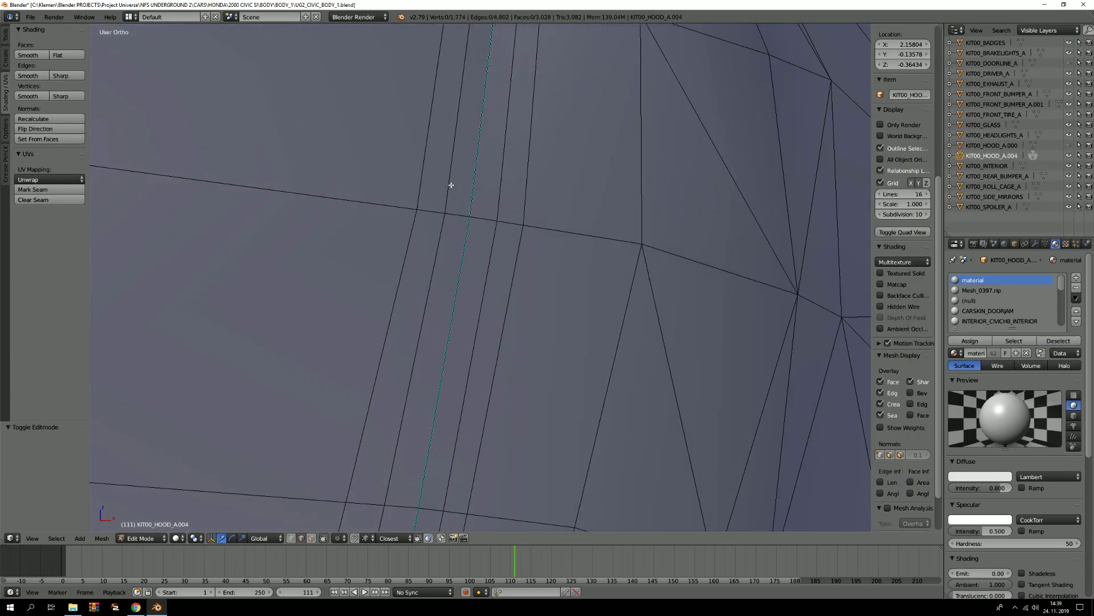
alt+right_click(447, 182)
key(g)
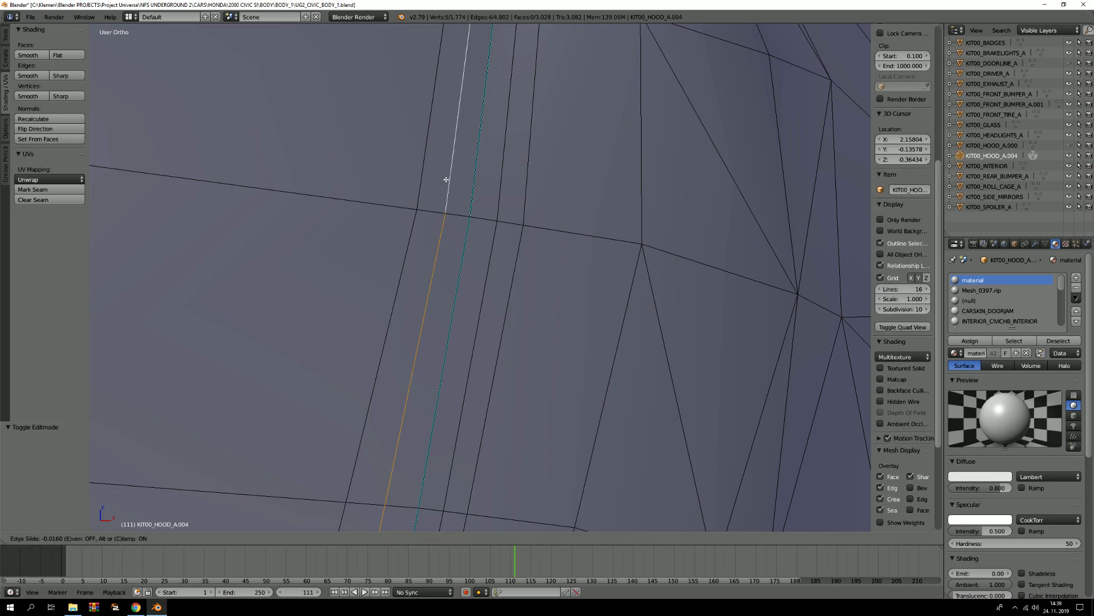
right_click(453, 178)
key(a)
Slide the inner fender-side loop slightly closer to the seam.
alt+right_click(501, 177)
key(g)
key(g)
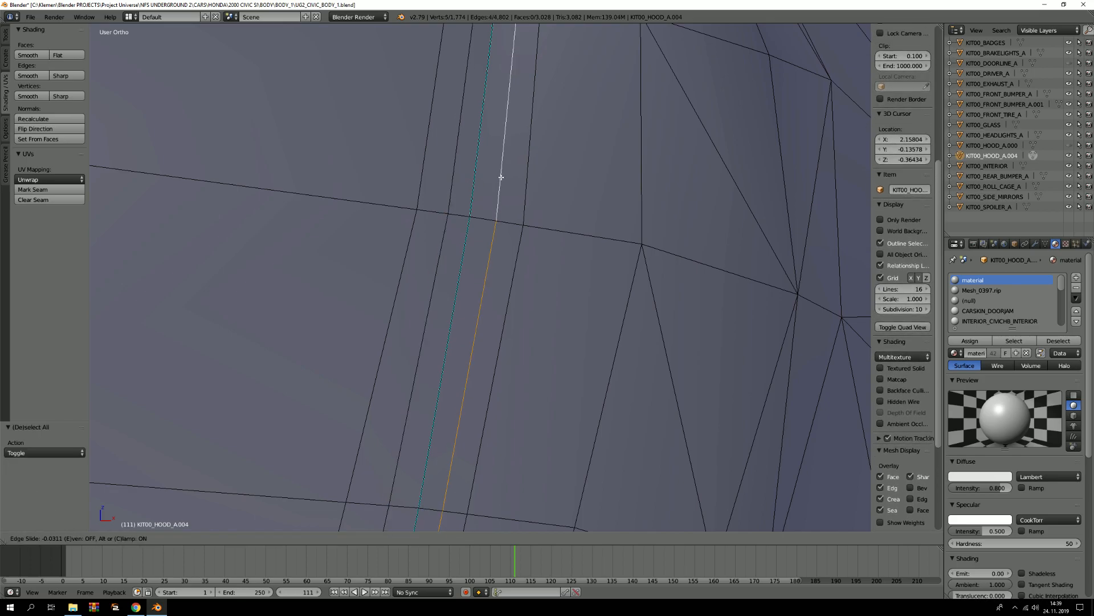
right_click(503, 177)
key(a)
Slide the outer fender-side loop closer to the seam and the outer hood-side loop toward it by a factor of about -0.21.
alt+right_click(531, 176)
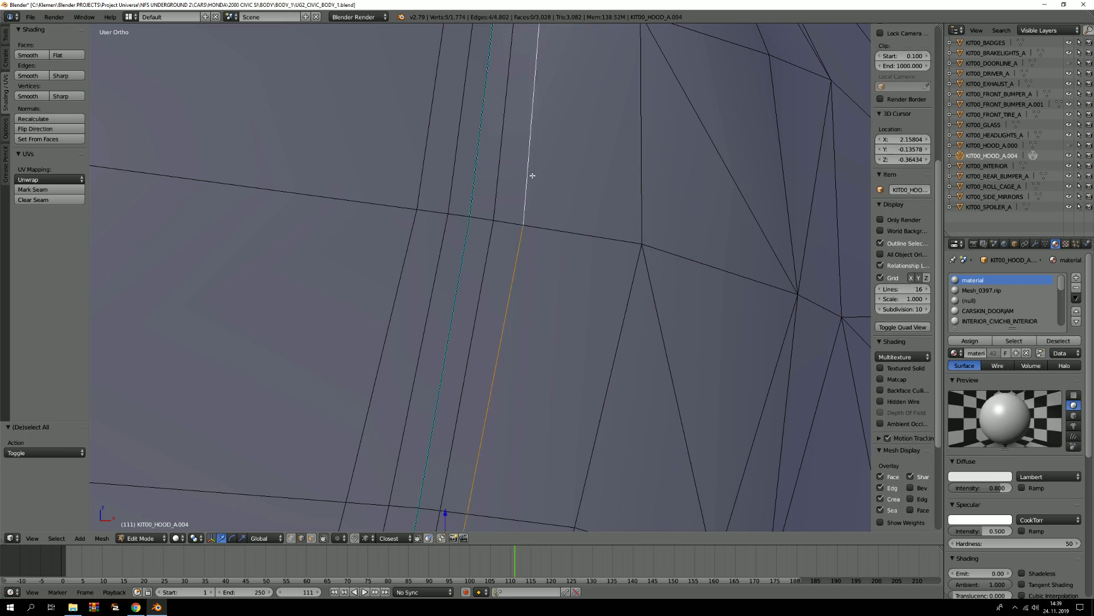
key(g)
key(g)
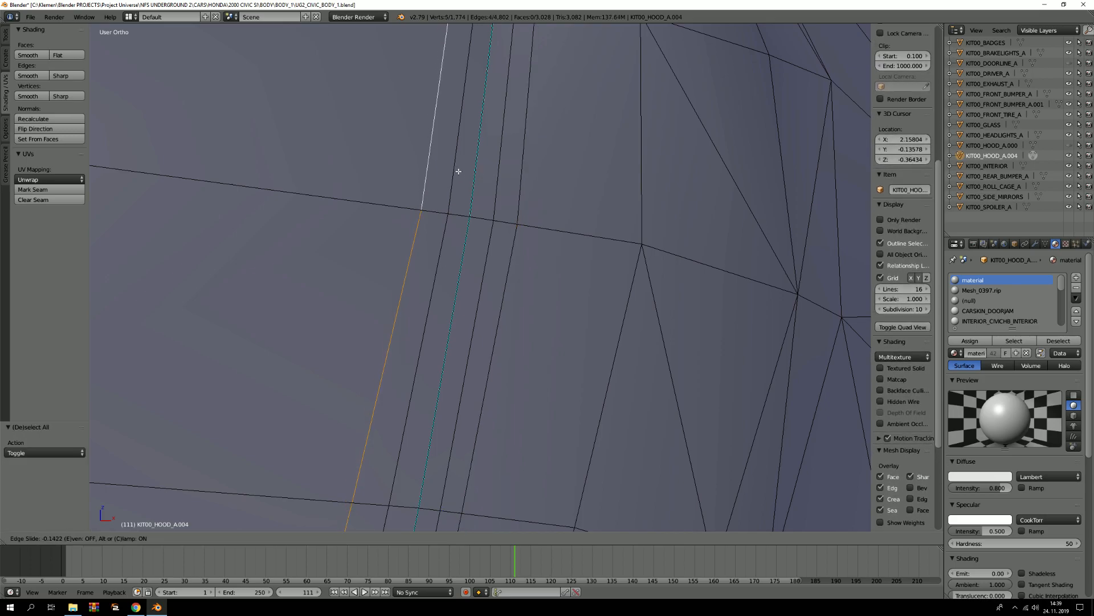
click(472, 173)
Slide the inner hood-side edge loop slightly closer to the seam.
scroll(472, 174, down, 3)
middle_drag(484, 199, 520, 265)
scroll(520, 265, up, 8)
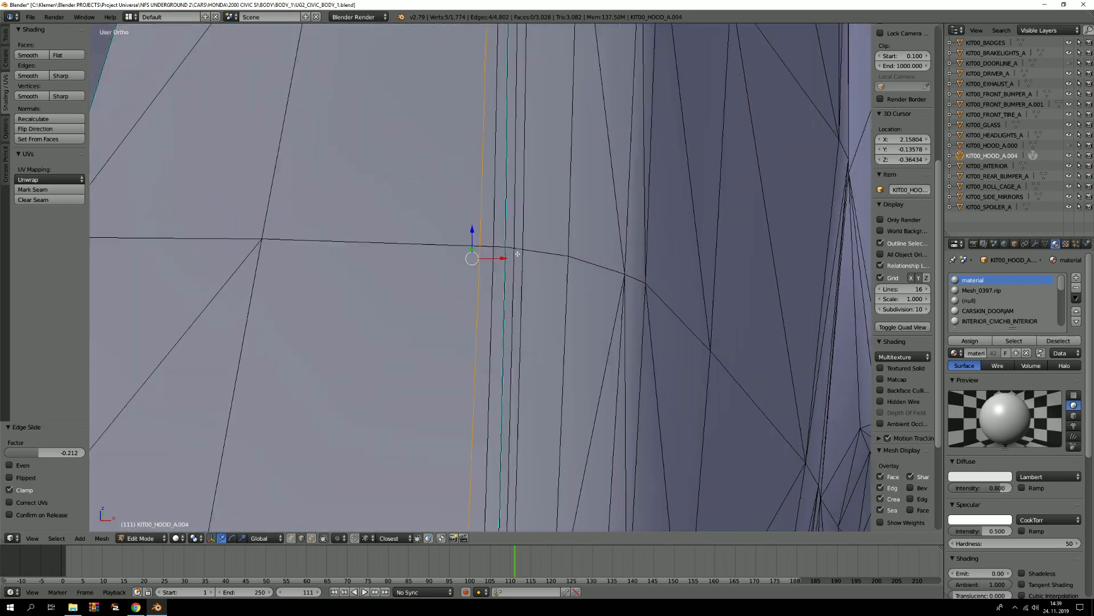
key(a)
alt+right_click(452, 273)
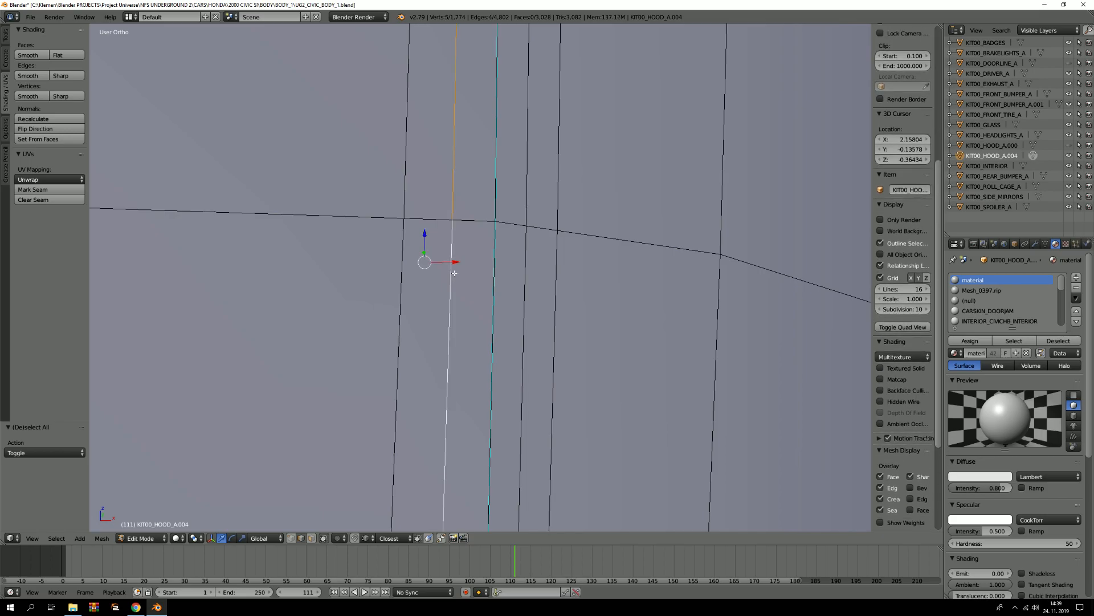
key(g)
key(g)
click(464, 272)
key(a)
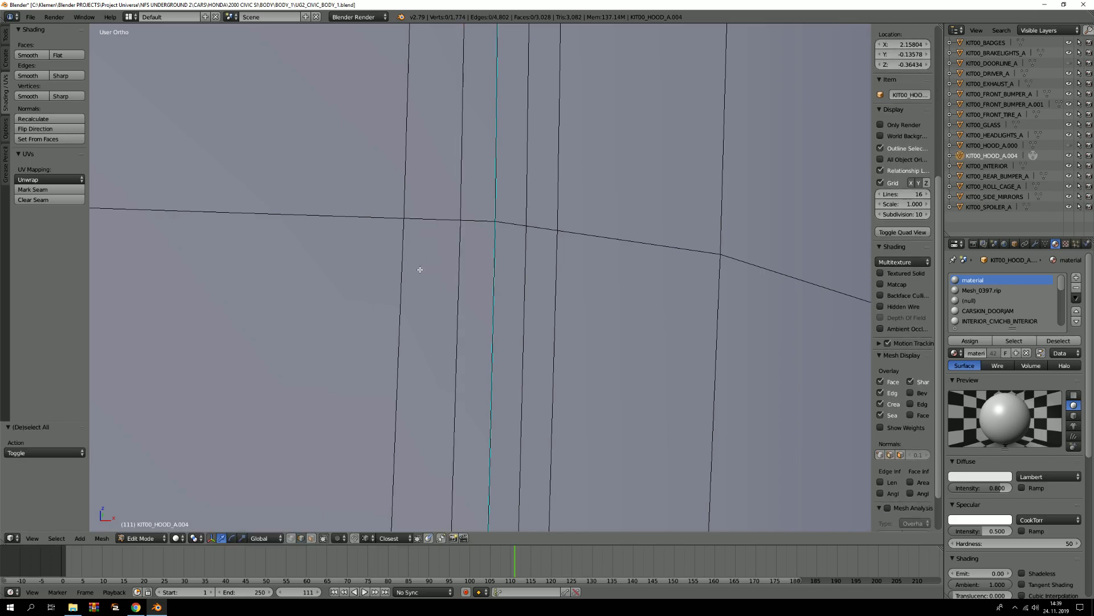
Slide the outer hood-side edge loop closer to the inner one, matching the fender-side spacing.
alt+right_click(414, 268)
key(g)
key(g)
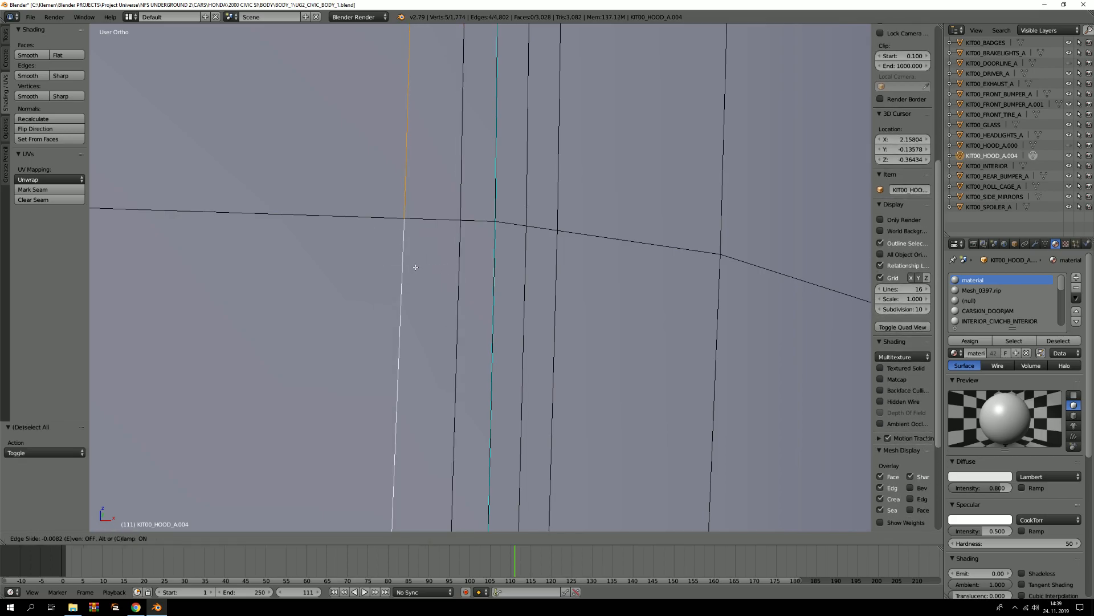
click(524, 266)
key(a)
Examine the spacing of the parallel loops from the windshield down to the seam's headlight end.
scroll(568, 257, down, 6)
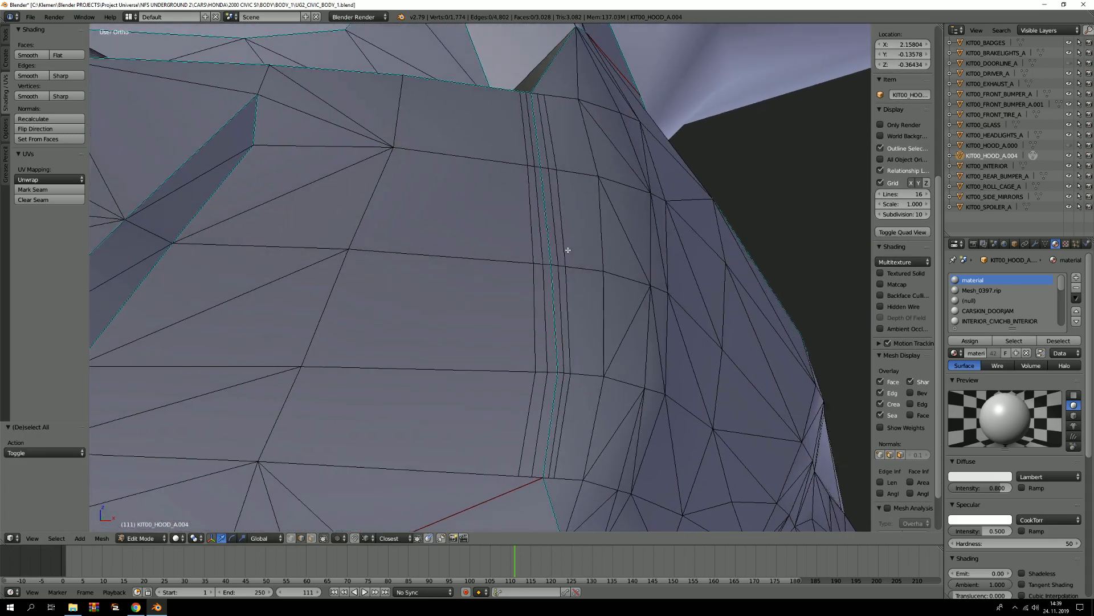
scroll(568, 249, up, 7)
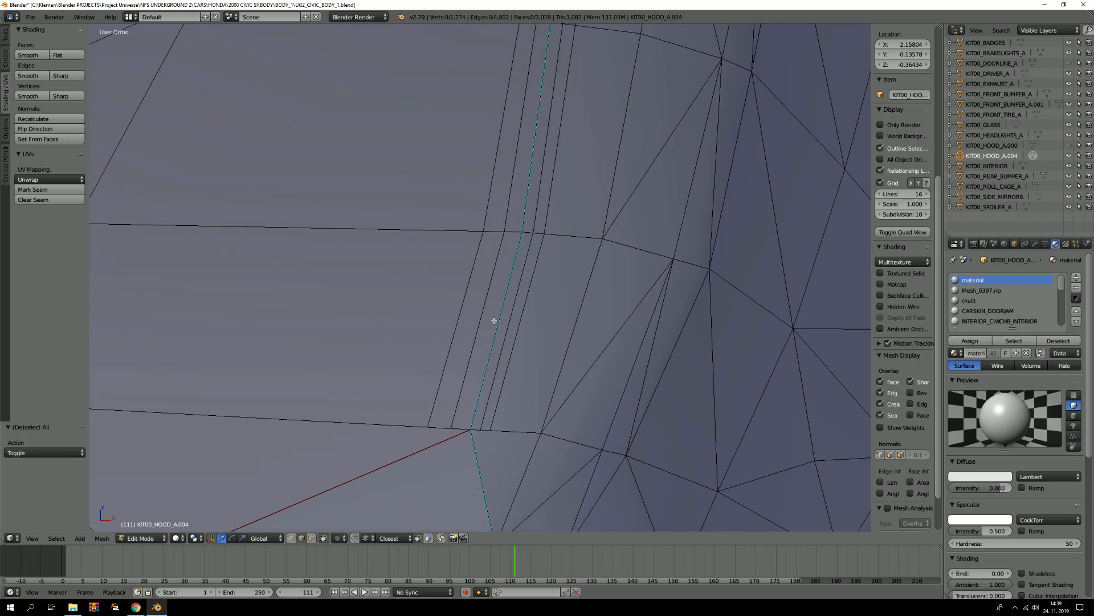
scroll(525, 171, down, 4)
scroll(523, 264, up, 2)
scroll(551, 68, up, 3)
scroll(552, 98, up, 3)
scroll(551, 117, down, 7)
shift+middle_drag(544, 285, 557, 93)
scroll(507, 264, up, 4)
mouse_move(507, 264)
middle_down()
mouse_move(531, 232)
mouse_move(526, 256)
middle_up()
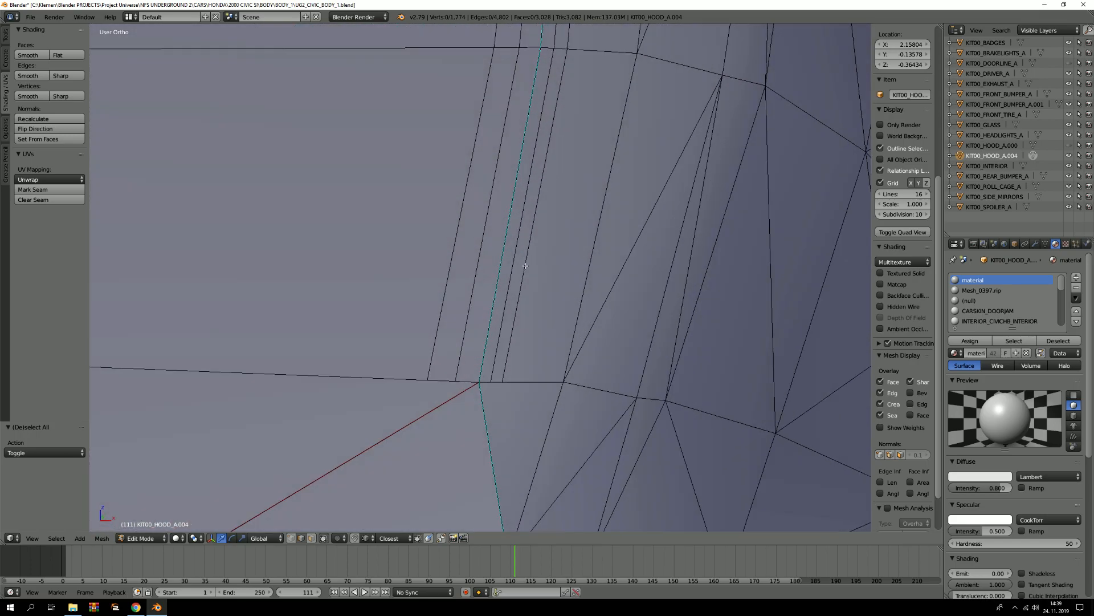
In vertex selection, slide the inner and outer hood-side vertices on the last cross edge before the headlight end closer to the seam, factors about 0.28 and 0.45.
middle_drag(487, 287, 495, 352)
scroll(497, 296, up, 2)
right_click(502, 321)
key(a)
key(ctrl+Tab)
key(1)
right_click(501, 321)
scroll(501, 321, up, 3)
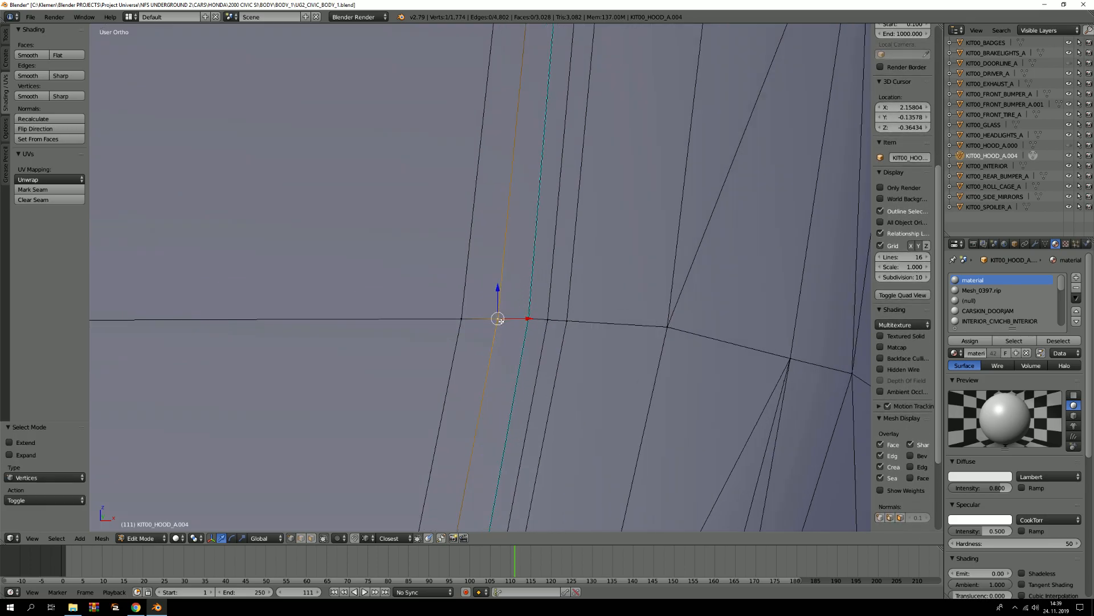
key(shift+v)
click(510, 322)
right_click(462, 321)
key(shift+v)
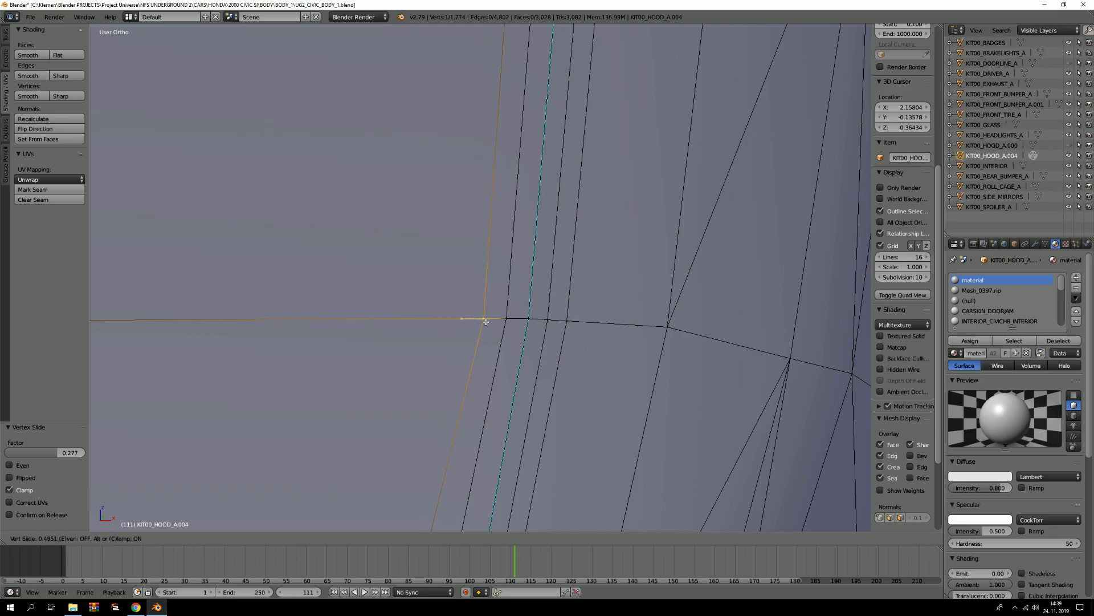
click(484, 321)
Slide the inner and outer hood-side vertices at the seam's headlight end toward the seam, factors about 0.40 and 0.58.
scroll(484, 321, down, 4)
shift+middle_drag(507, 357, 525, 169)
scroll(464, 362, up, 4)
right_click(466, 362)
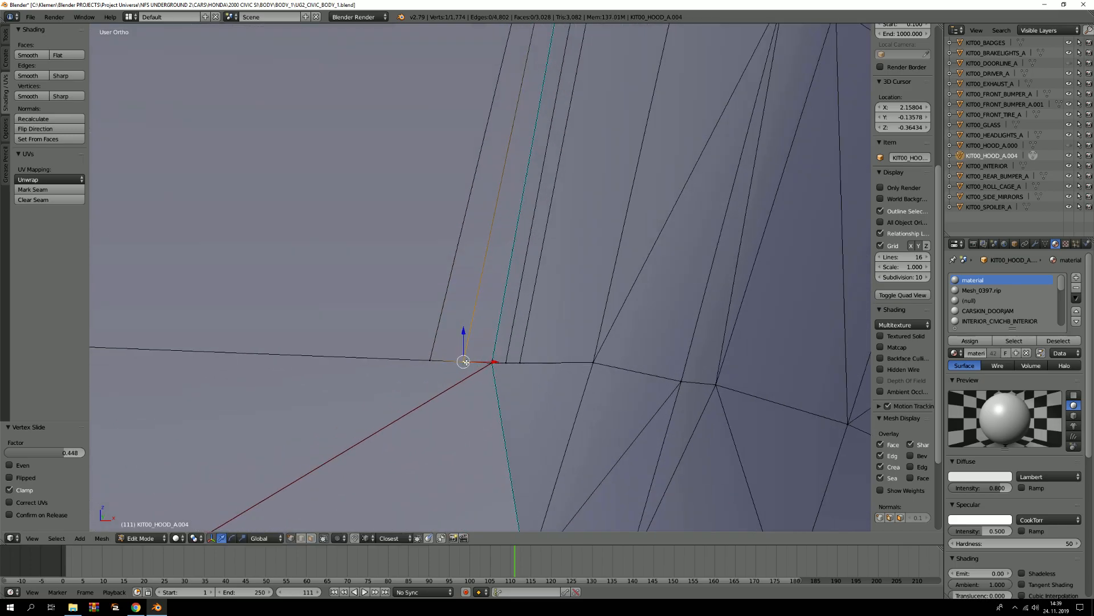
scroll(465, 363, up, 1)
key(g)
click(480, 363)
right_click(424, 360)
key(shift+v)
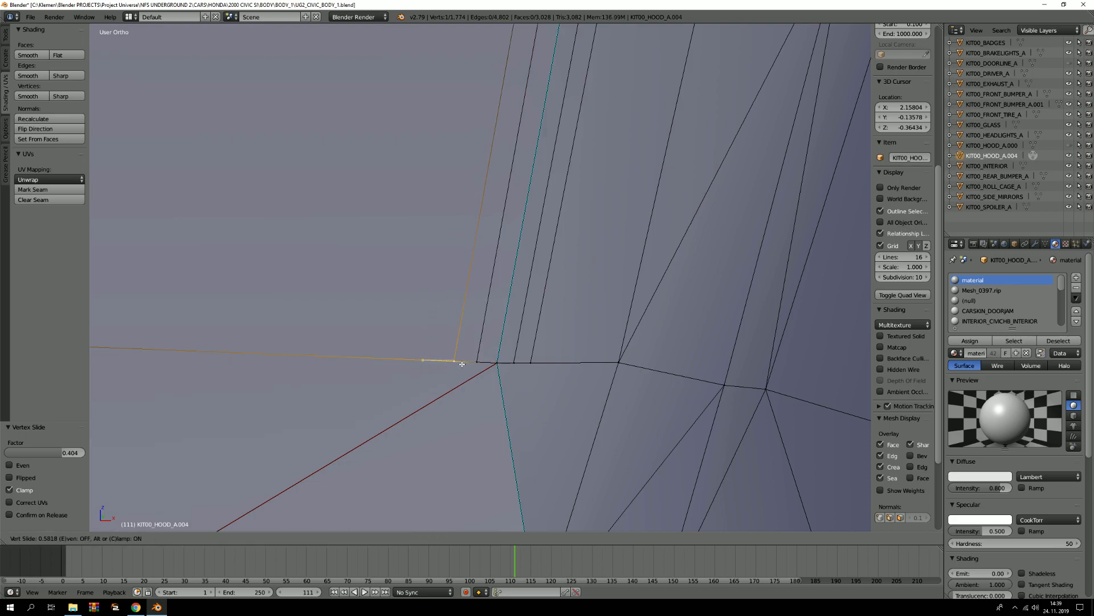
click(462, 364)
Switch to edge selection and inspect the loop spacing along the whole hood-to-fender seam from several angles.
scroll(462, 363, down, 8)
shift+middle_drag(522, 171, 484, 263)
scroll(485, 263, up, 4)
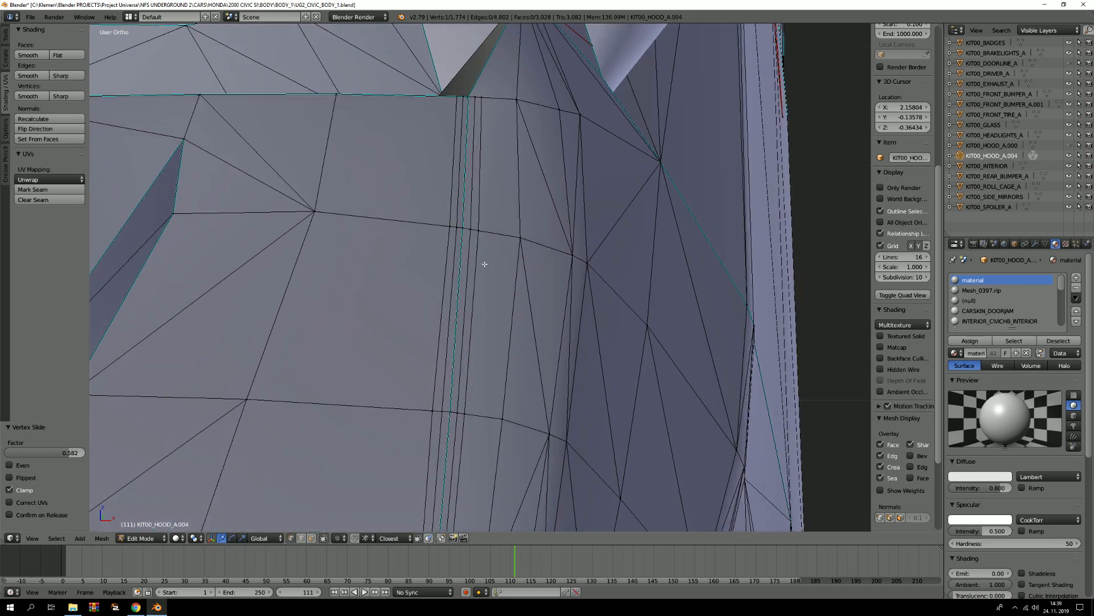
scroll(485, 263, up, 4)
scroll(472, 277, down, 5)
key(2)
scroll(459, 271, down, 5)
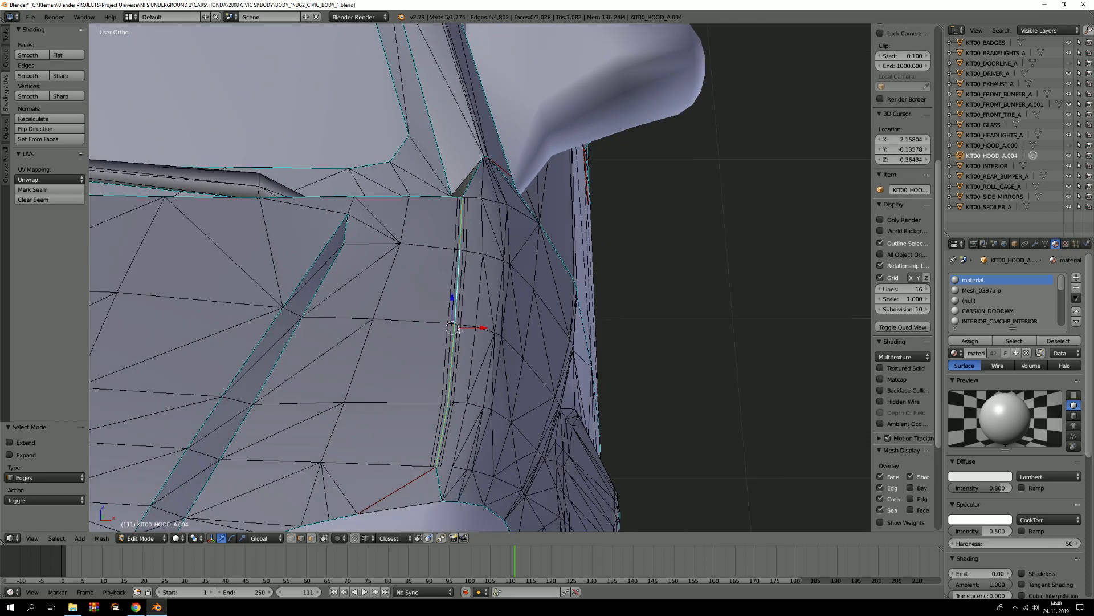
scroll(452, 305, up, 5)
scroll(449, 313, down, 5)
scroll(453, 274, up, 6)
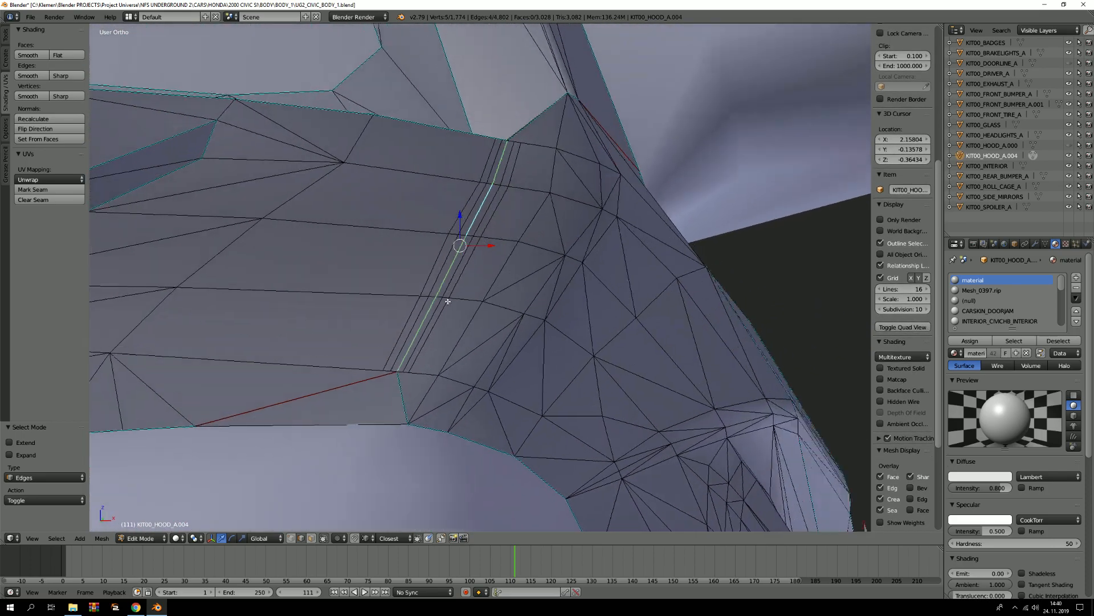
mouse_move(452, 240)
middle_down()
mouse_move(502, 214)
mouse_move(454, 236)
mouse_move(463, 230)
middle_up()
drag(457, 228, 457, 232)
middle_drag(458, 232, 477, 287)
key(a)
Leave mesh editing and compare the shaded hood seam with the reference car on layer 2.
scroll(477, 248, down, 10)
key(Tab)
scroll(477, 256, up, 1)
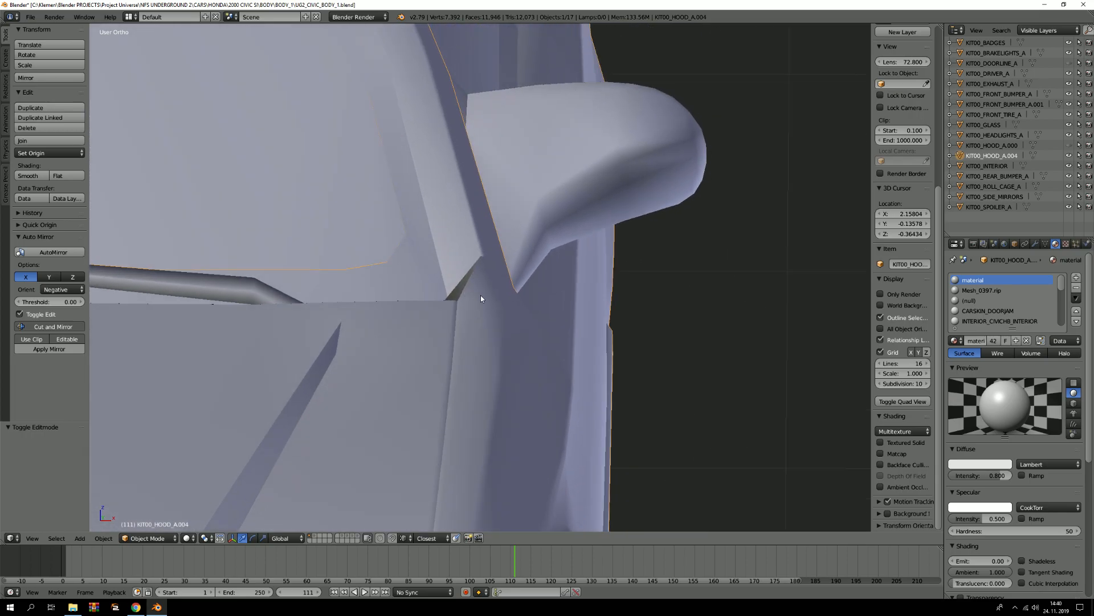
key(2)
shift+middle_drag(471, 371, 470, 184)
key(1)
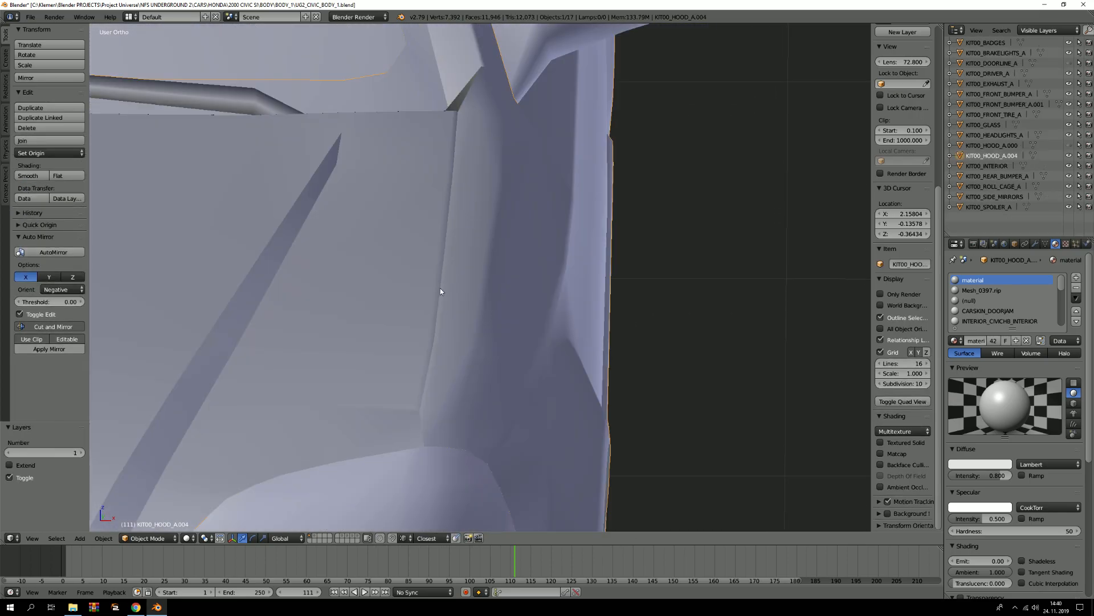
scroll(442, 291, up, 2)
key(2)
key(1)
Reopen the working hood mesh for editing, select all of it and duplicate it in place.
right_click(442, 290)
key(Tab)
key(Tab)
right_click(442, 245)
key(Tab)
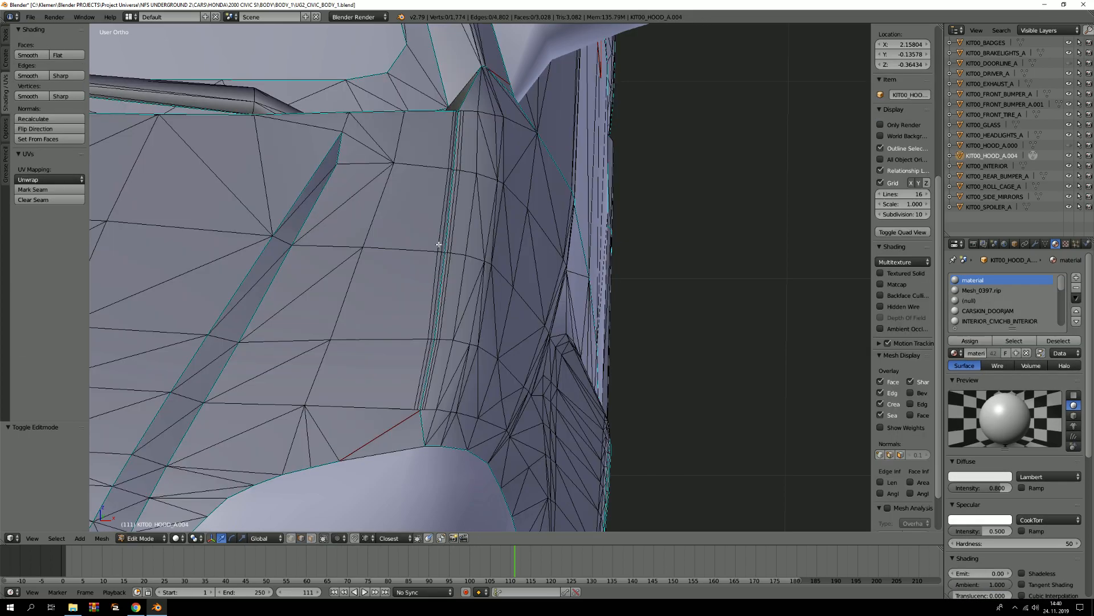
scroll(447, 245, up, 4)
key(a)
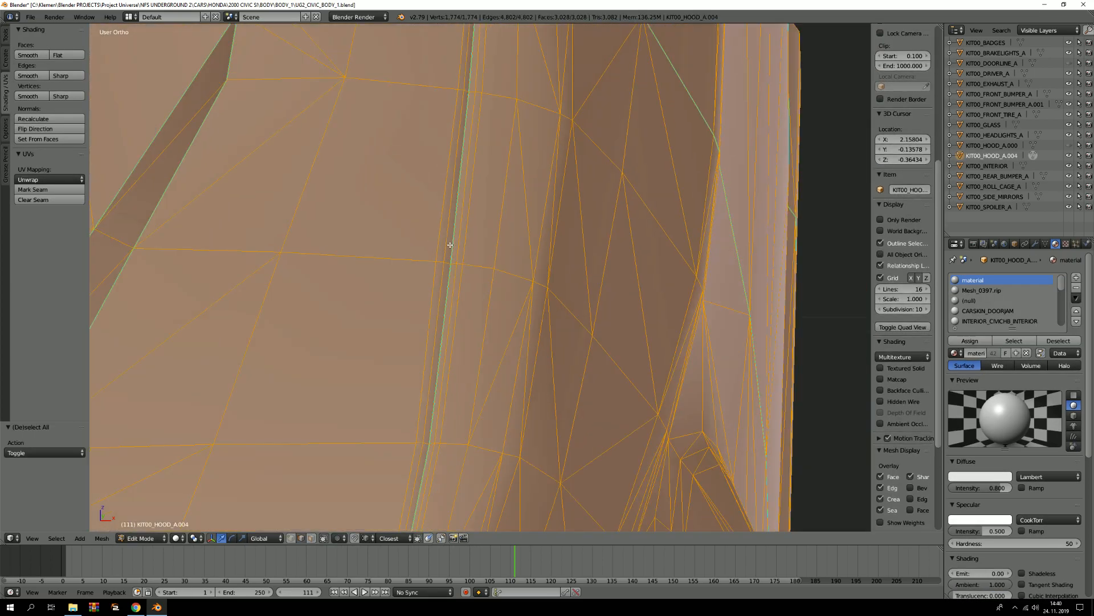
key(ctrl+e)
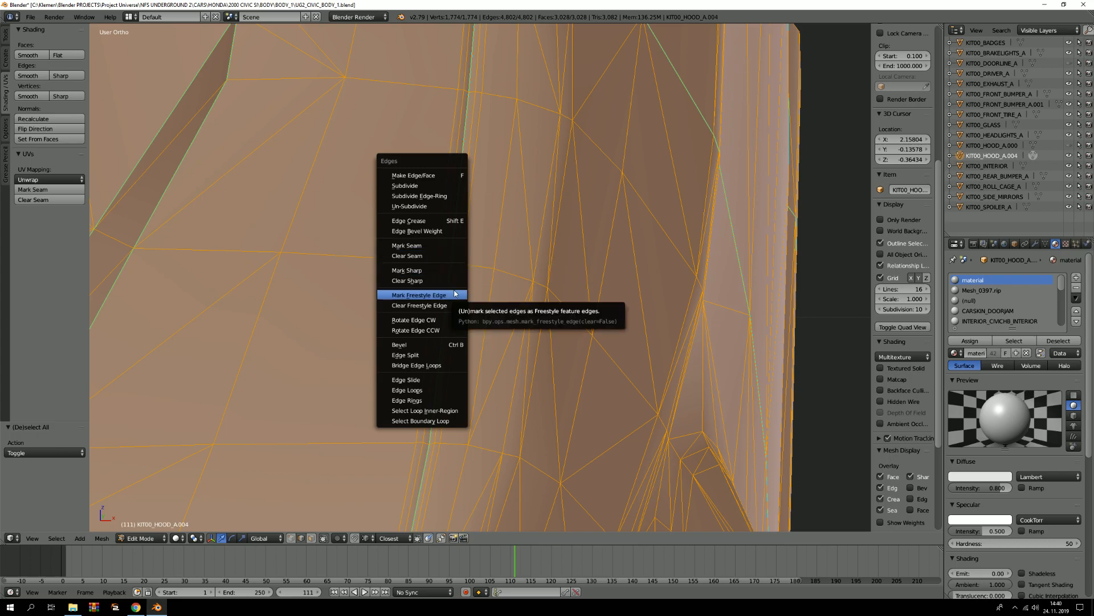
key(shift+d)
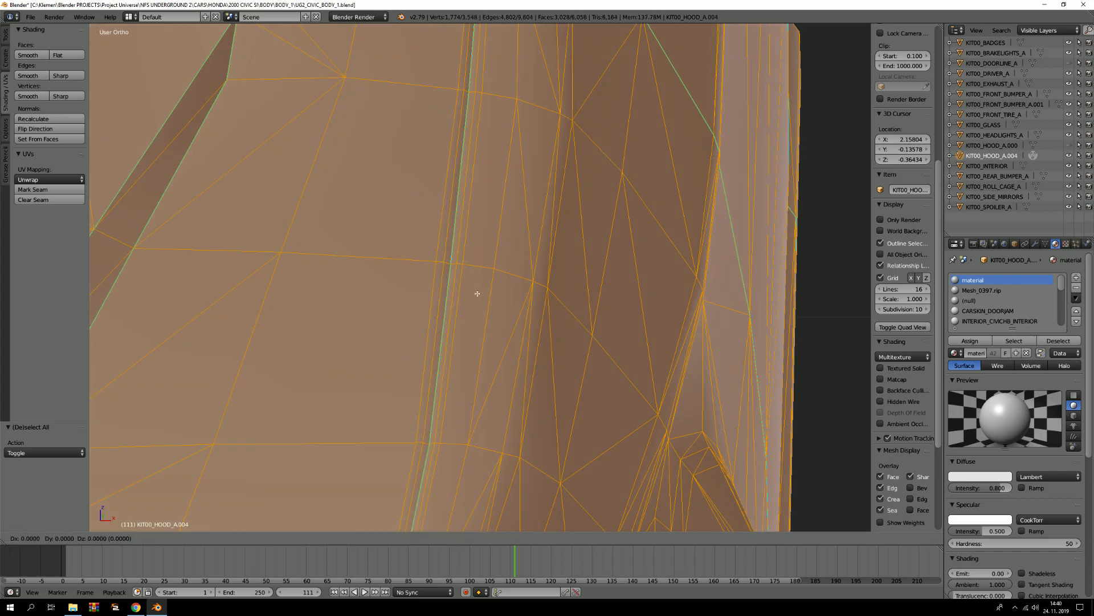
right_click(513, 274)
Select the entire hood mesh and triangulate all its faces with the Beauty method.
key(shift+f)
right_click(480, 277)
key(a)
key(a)
key(Tab)
scroll(481, 279, down, 4)
key(a)
key(Tab)
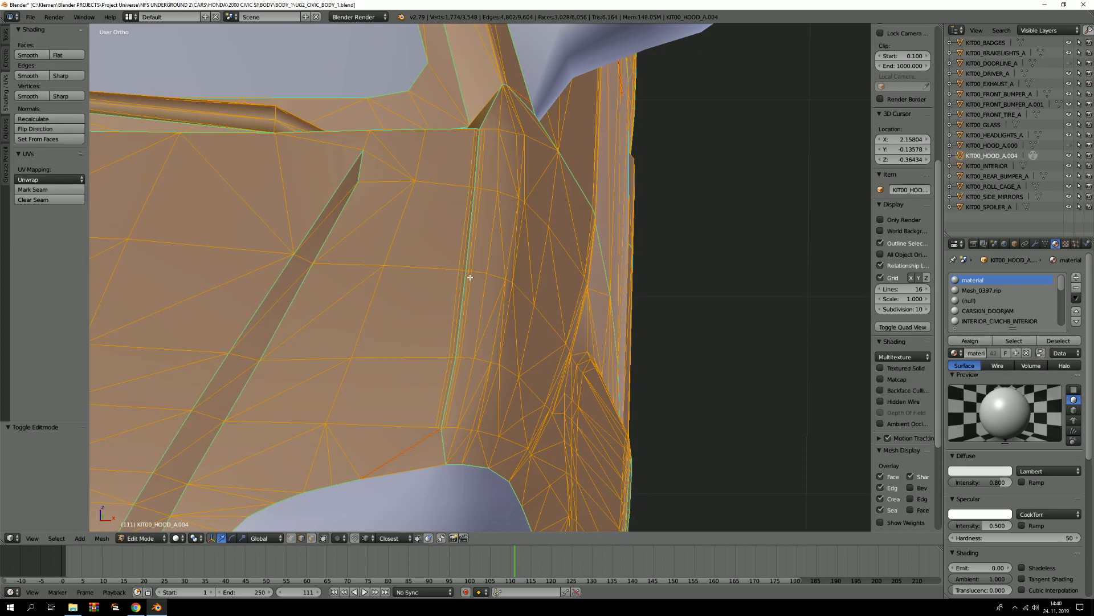
key(a)
key(a)
key(ctrl+f)
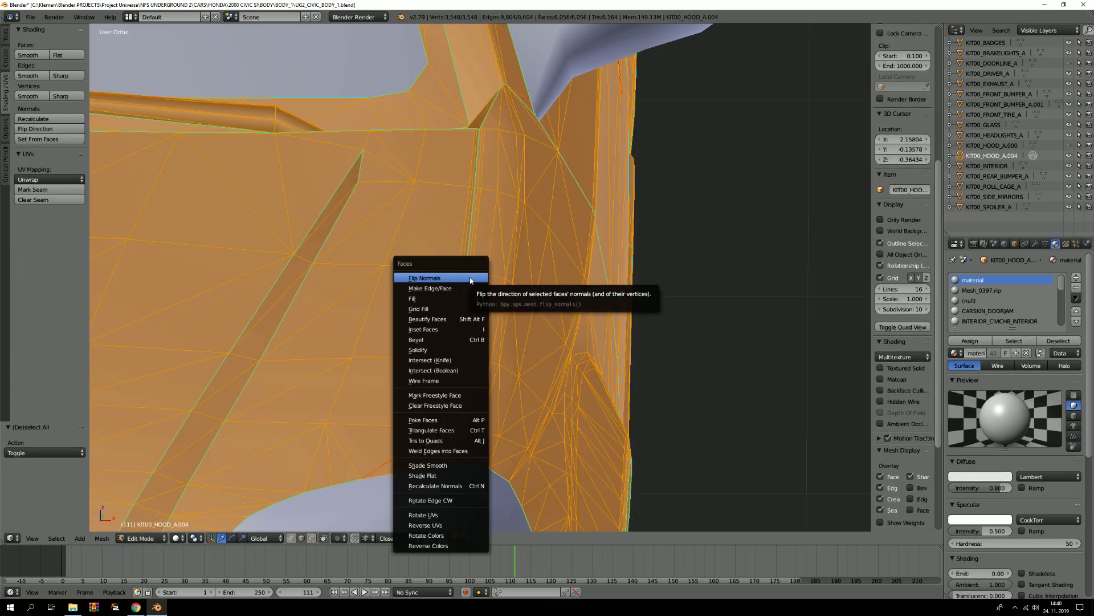
click(439, 420)
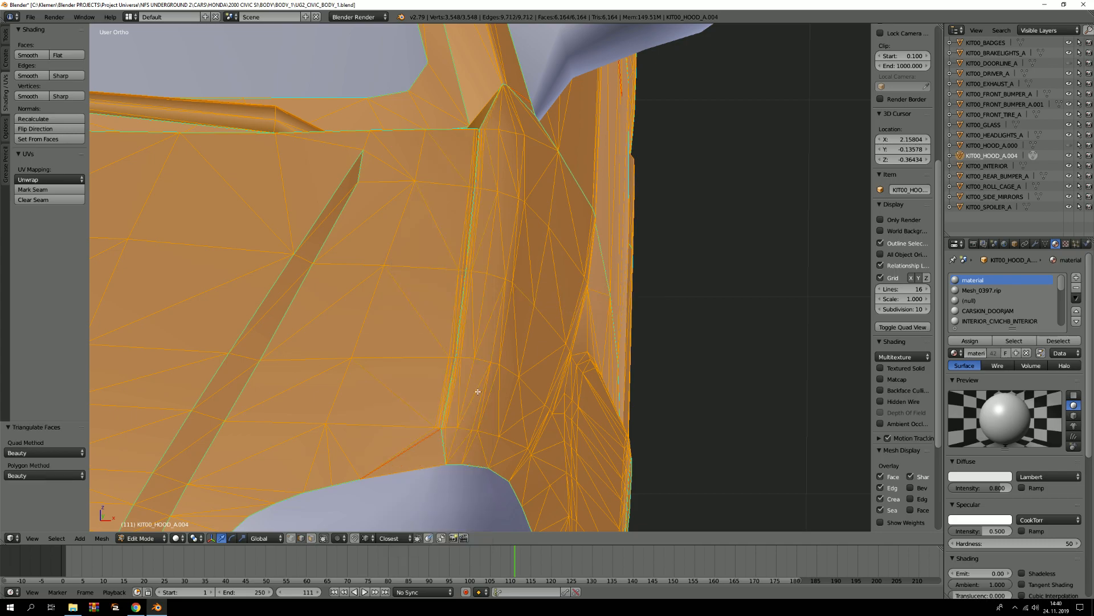
Leave mesh editing and check the triangulated hood's shading along the seam and around the headlight against the reference car.
key(Tab)
key(2)
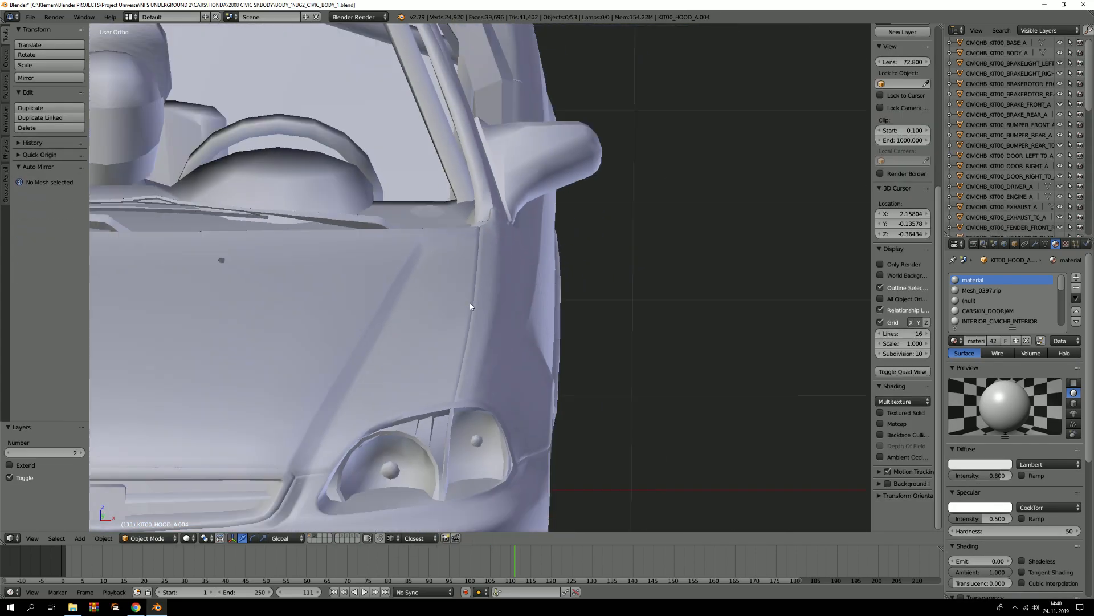
key(1)
scroll(470, 302, down, 3)
middle_drag(466, 302, 418, 331)
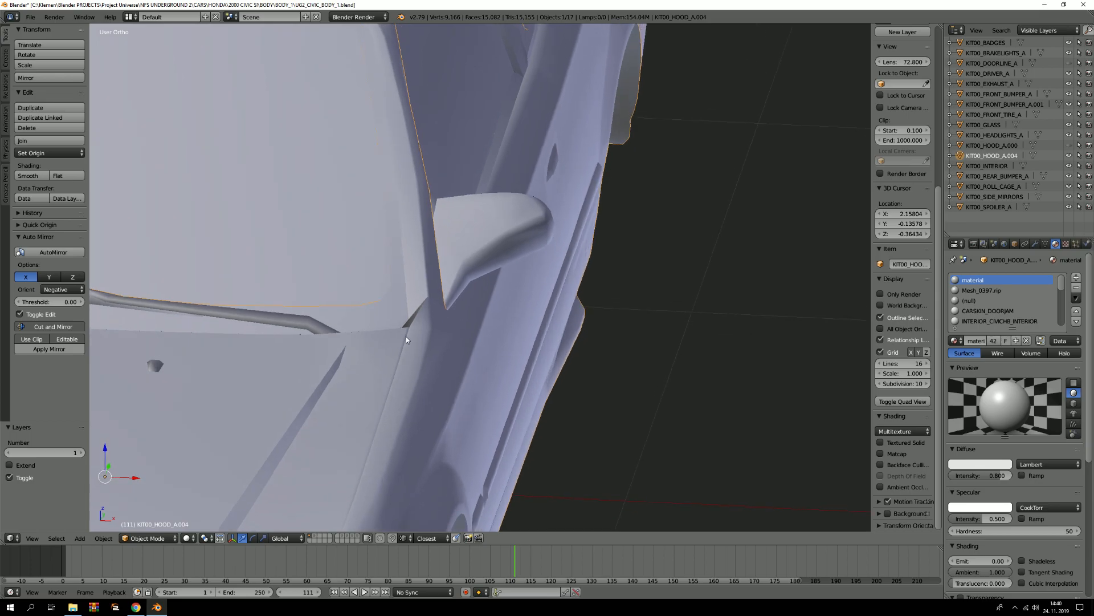
scroll(416, 333, up, 6)
scroll(428, 330, down, 5)
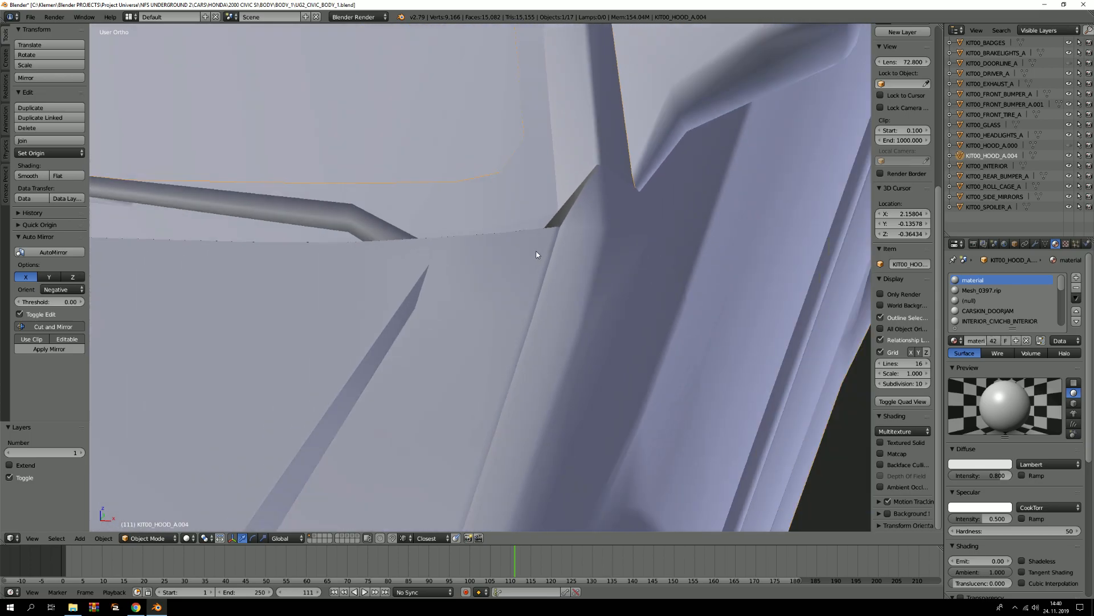
middle_drag(480, 294, 410, 376)
scroll(405, 393, up, 4)
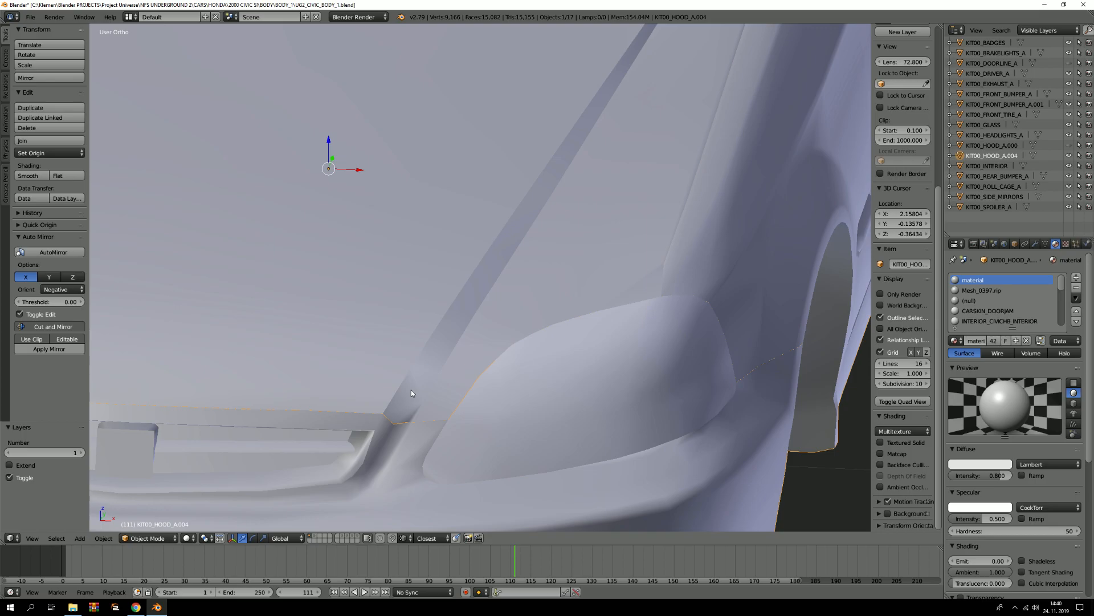
Inspect the reference car's hood mesh topology along the seam and near the windshield corner.
key(2)
scroll(451, 365, down, 4)
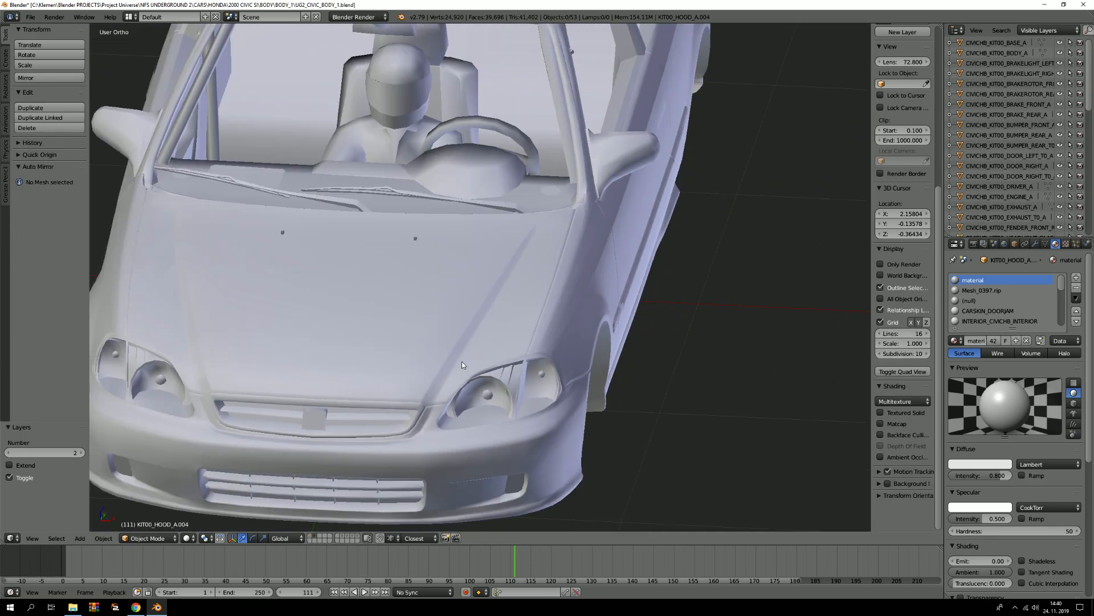
right_click(461, 361)
key(Tab)
scroll(459, 398, up, 4)
middle_drag(460, 397, 616, 338)
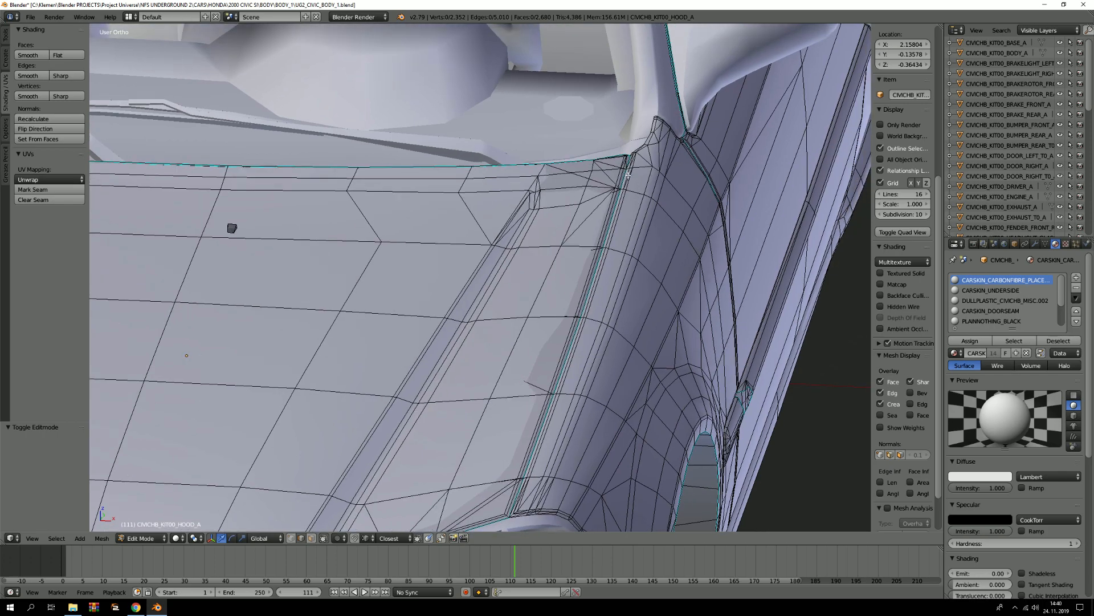
middle_drag(597, 231, 435, 296)
key(Tab)
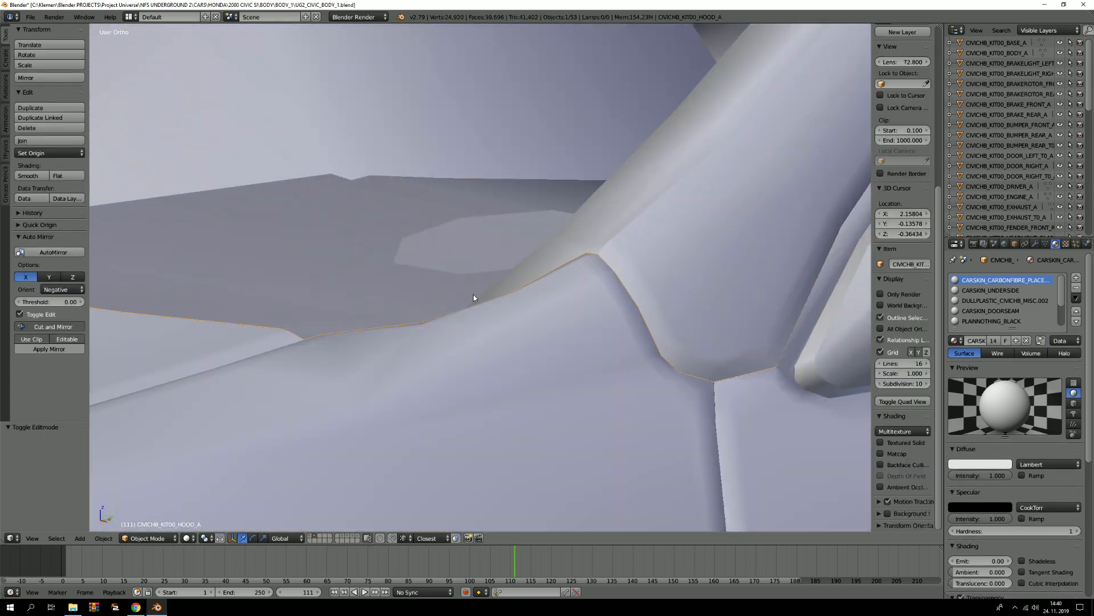
Examine the reference car's panel gaps around the fender, door, windshield pillar, roof edge and front end.
scroll(590, 275, down, 3)
shift+middle_drag(652, 334, 562, 199)
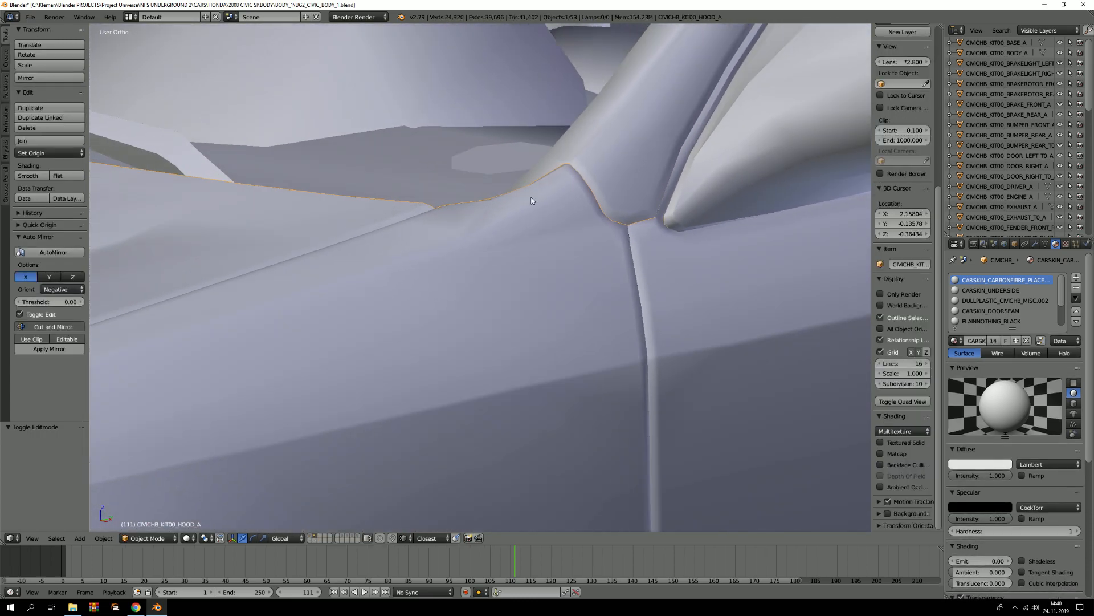
scroll(563, 186, down, 3)
scroll(563, 187, down, 3)
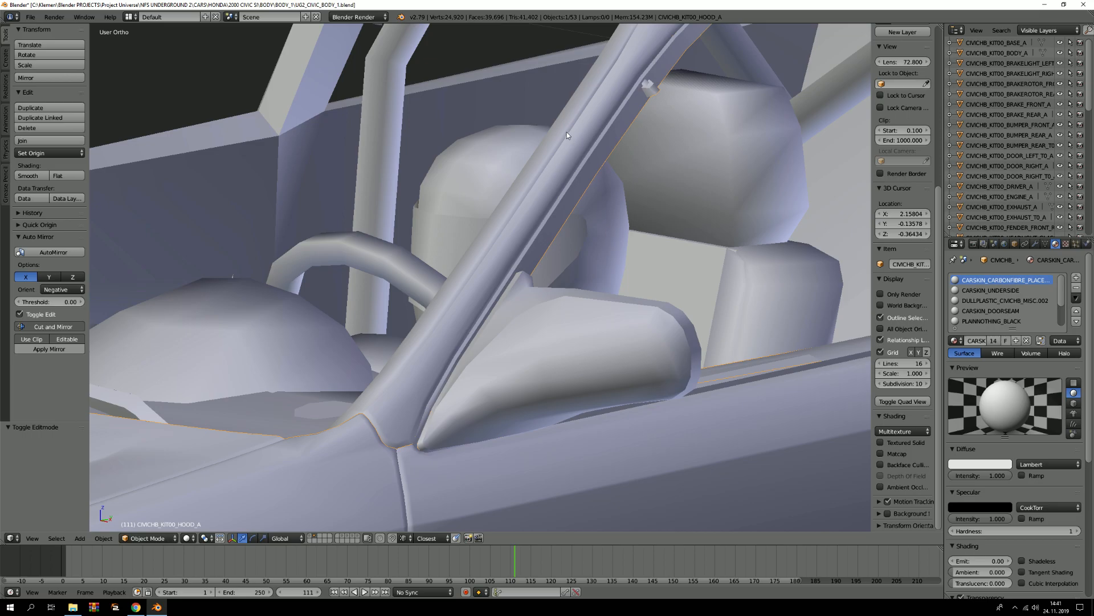
scroll(536, 172, down, 3)
key(a)
middle_drag(535, 172, 487, 223)
scroll(513, 205, up, 6)
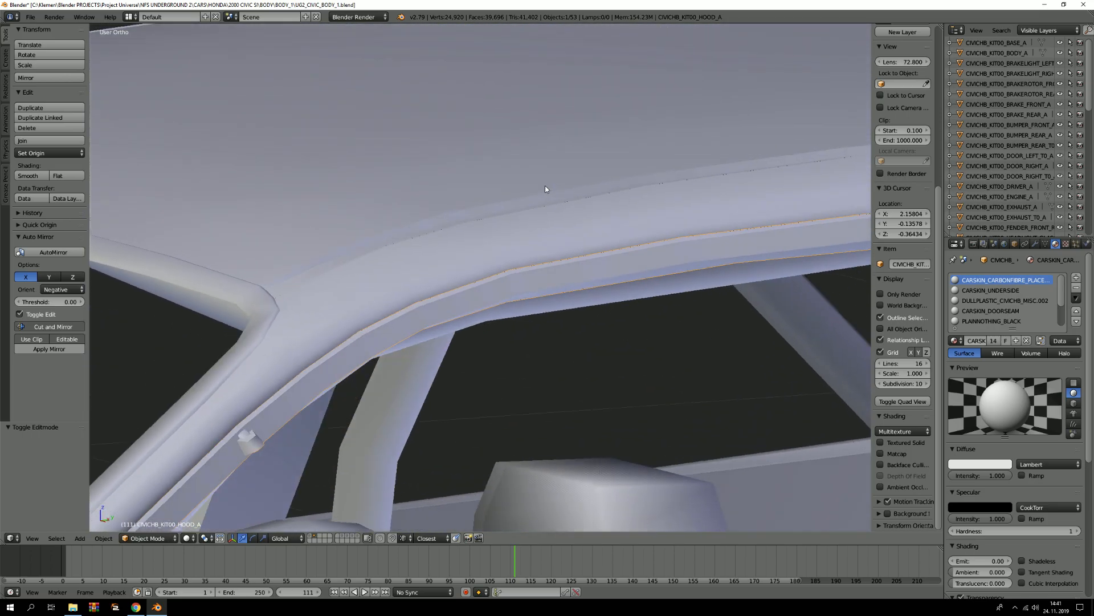
scroll(596, 221, down, 3)
middle_drag(596, 221, 440, 268)
scroll(520, 210, up, 2)
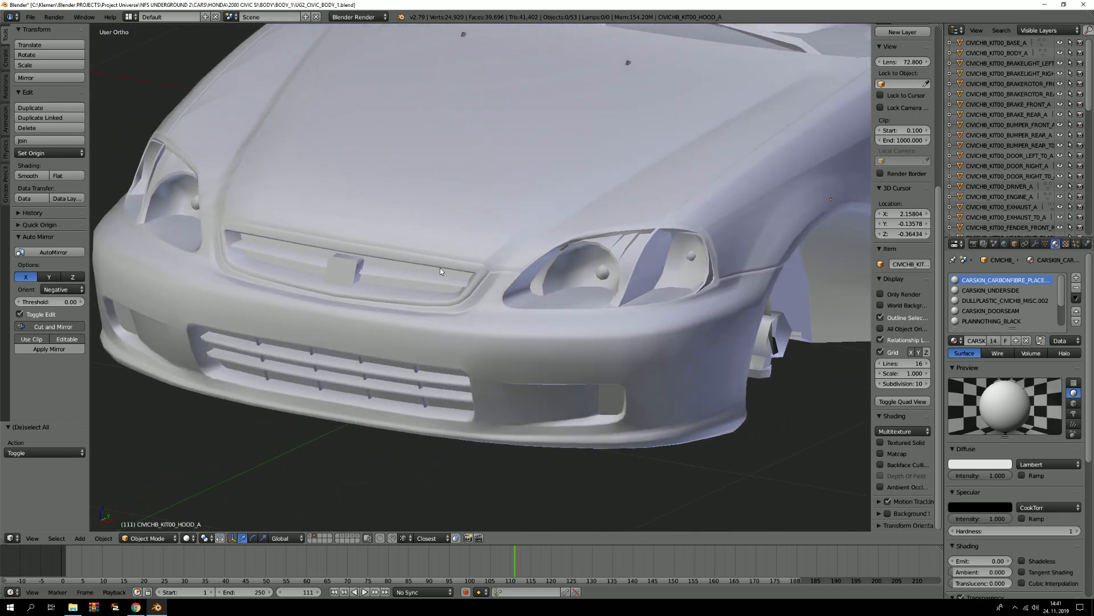
Return to the working car on layer 1 and look over its hood, fender, door and overall body.
key(1)
scroll(440, 268, down, 5)
scroll(600, 257, up, 2)
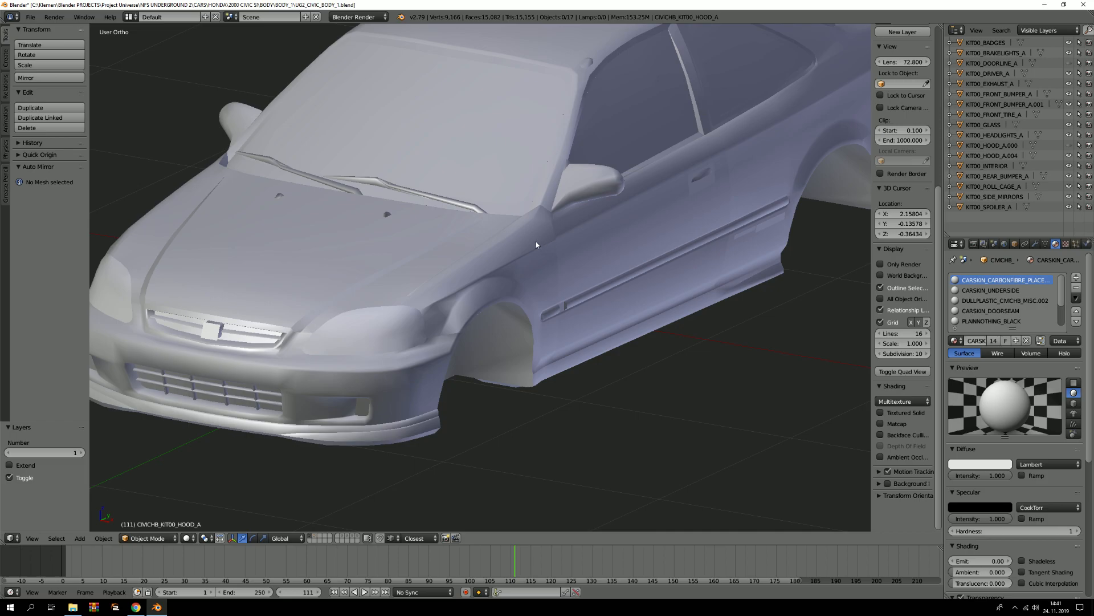
scroll(559, 289, down, 5)
middle_drag(548, 295, 602, 249)
scroll(602, 249, up, 5)
scroll(602, 250, up, 3)
shift+middle_drag(392, 254, 629, 365)
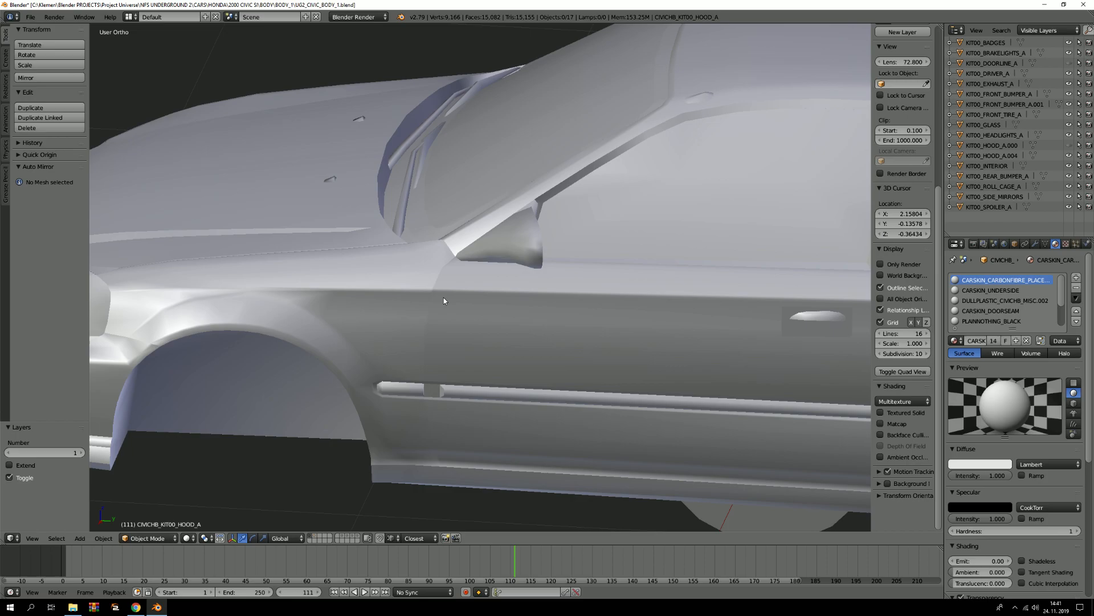
scroll(433, 299, down, 8)
middle_drag(425, 298, 393, 255)
scroll(500, 423, up, 4)
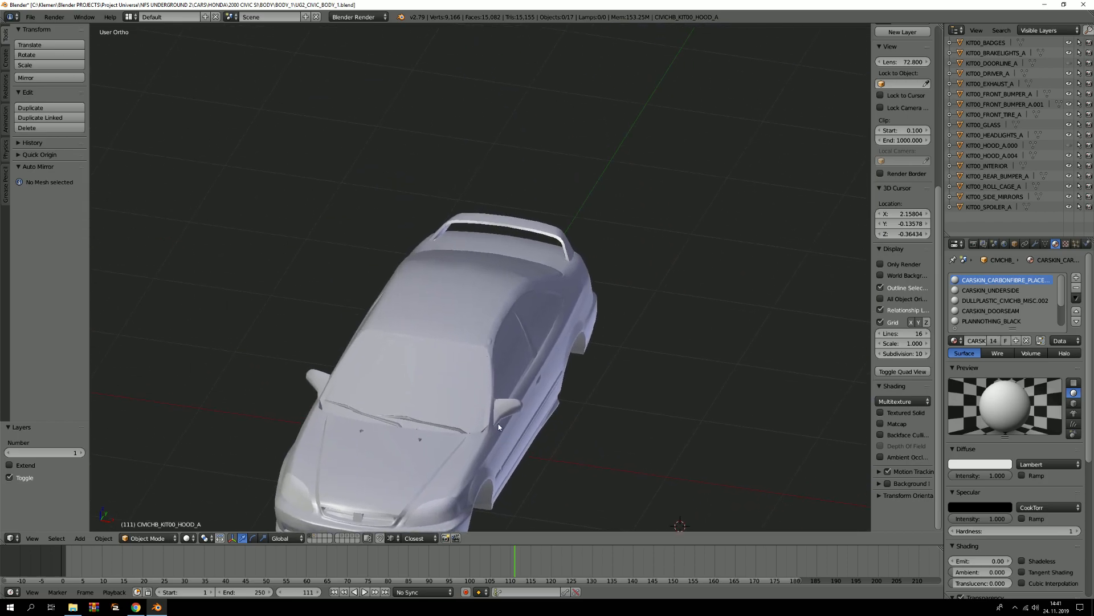